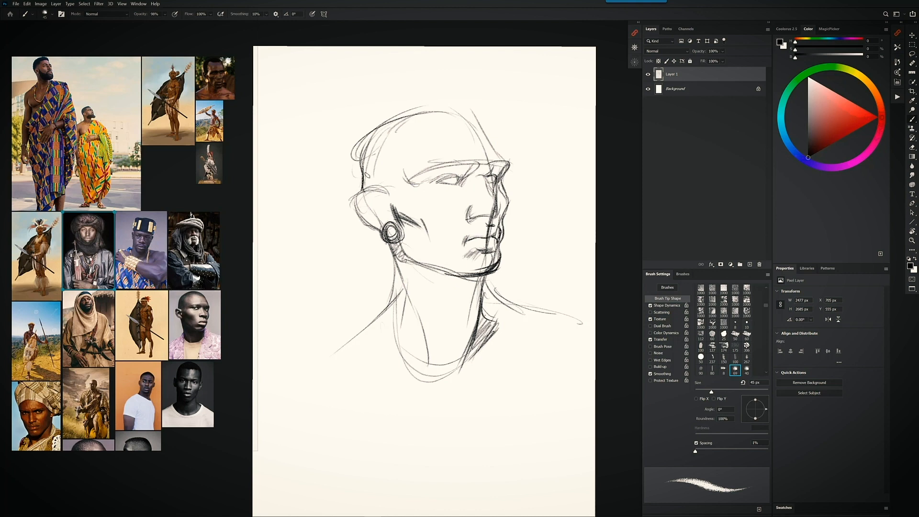
Sketch a wide wrapped headband around the three-quarter head, with its knot end behind the ear and the crown above it.
drag(365, 187, 441, 148)
drag(367, 183, 493, 143)
drag(361, 161, 360, 192)
drag(378, 188, 342, 215)
drag(340, 179, 500, 152)
drag(354, 160, 503, 149)
drag(363, 188, 495, 146)
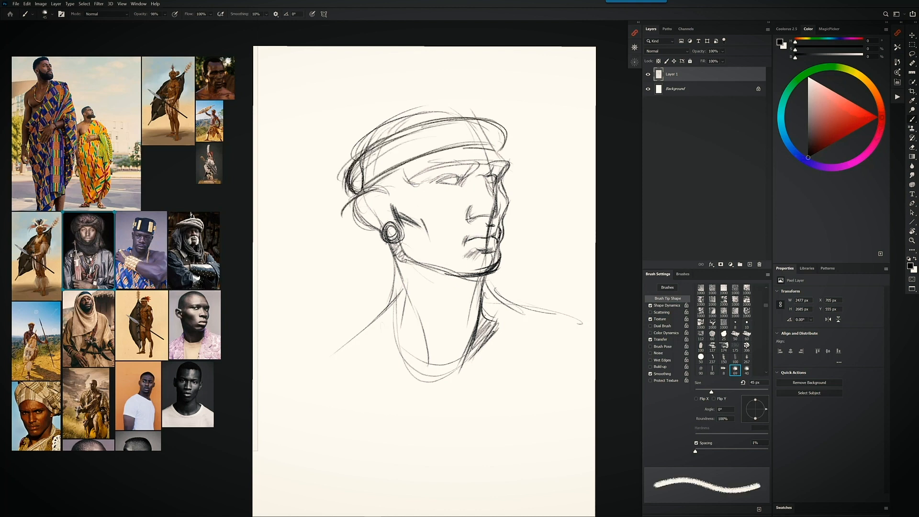
drag(350, 160, 474, 106)
Draw the neck muscles and add a curved necklace with a hanging pendant below the throat.
drag(392, 246, 428, 359)
drag(406, 302, 422, 349)
drag(406, 273, 376, 318)
drag(502, 298, 447, 378)
mouse_move(383, 320)
mouse_down()
mouse_move(443, 383)
mouse_move(432, 392)
mouse_up()
drag(429, 397, 426, 416)
drag(455, 372, 452, 393)
drag(474, 354, 472, 371)
Detail the ear, brows, eye and nose, and hatch the shadow on the neck under the jaw.
drag(383, 201, 374, 218)
mouse_move(388, 210)
mouse_down()
mouse_move(385, 221)
mouse_move(401, 209)
mouse_move(410, 168)
mouse_move(432, 185)
mouse_move(449, 162)
mouse_up()
drag(455, 156, 507, 178)
mouse_move(404, 265)
mouse_down()
mouse_move(438, 328)
mouse_move(478, 325)
mouse_up()
drag(444, 180, 451, 185)
drag(469, 219, 490, 214)
drag(482, 215, 501, 220)
drag(466, 205, 465, 220)
drag(398, 232, 419, 264)
mouse_move(361, 197)
mouse_down()
mouse_move(363, 210)
mouse_move(380, 201)
mouse_move(390, 219)
mouse_move(355, 216)
mouse_up()
drag(374, 228, 389, 246)
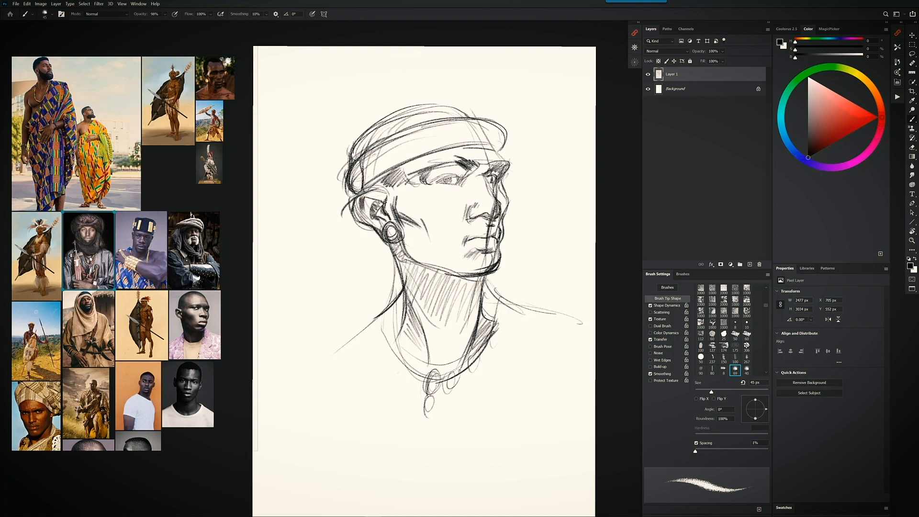
Darken the headband's outline and strengthen the eyebrows and upper eyelids of the three-quarter portrait.
drag(341, 196, 349, 155)
mouse_move(341, 201)
mouse_down()
mouse_move(507, 141)
mouse_move(493, 170)
mouse_up()
drag(352, 163, 459, 107)
drag(431, 168, 481, 160)
drag(478, 175, 508, 157)
drag(398, 171, 427, 158)
drag(445, 190, 478, 167)
drag(435, 164, 459, 157)
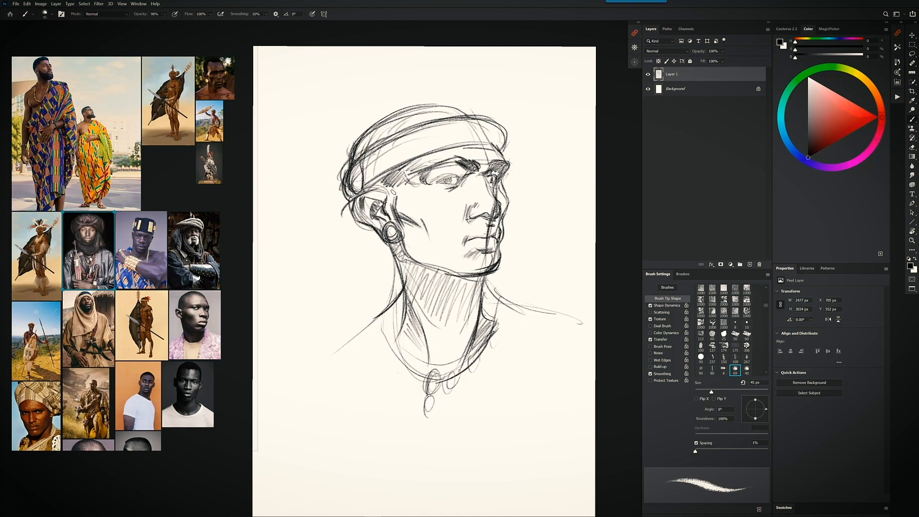
Hide the finished portrait's layer and add a new empty layer above it.
click(648, 74)
click(749, 264)
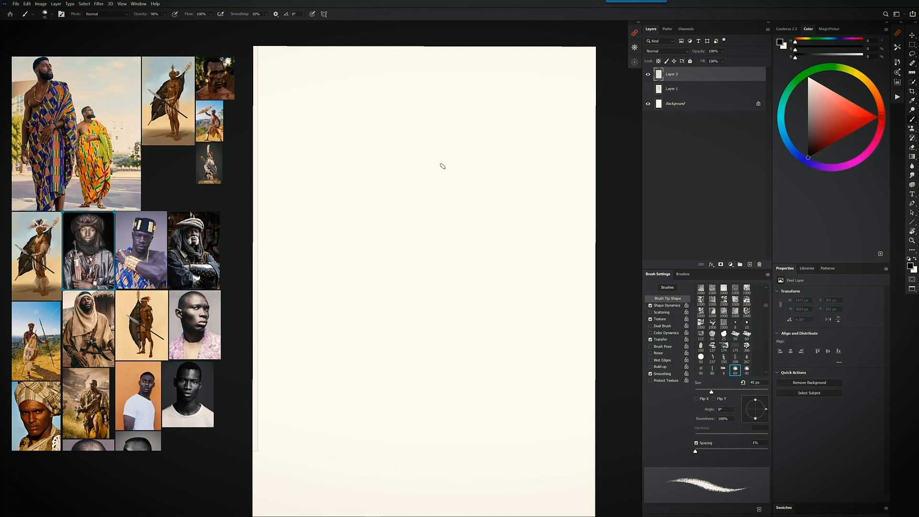
key([)
drag(424, 150, 465, 115)
mouse_move(435, 128)
mouse_down()
mouse_move(501, 137)
mouse_move(430, 171)
mouse_up()
key([)
key([)
drag(470, 125, 448, 216)
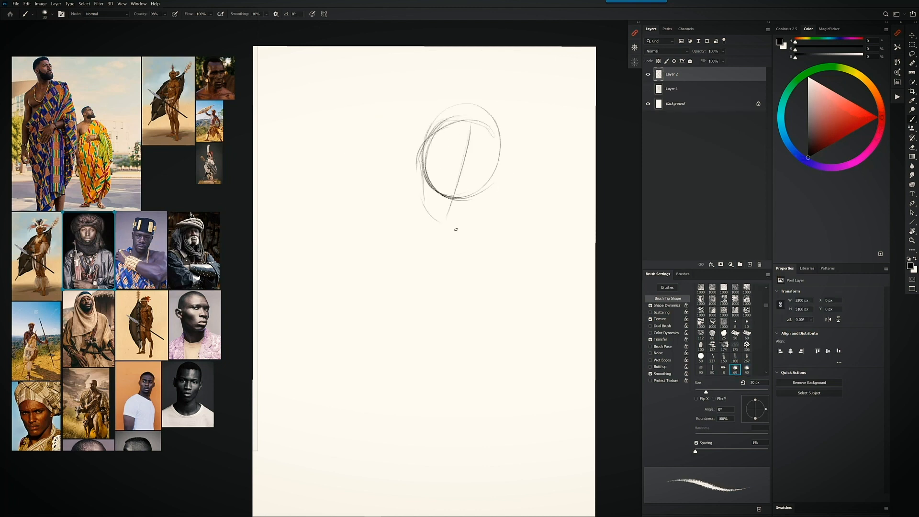
key(ctrl+a)
key(Delete)
Sketch a small tilted head in dark grey with a centre line, brow, nose and mouth guides, ear and jaw.
click(808, 146)
drag(434, 141, 487, 167)
mouse_move(471, 122)
mouse_down()
mouse_move(440, 127)
mouse_move(431, 156)
mouse_move(454, 186)
mouse_up()
mouse_move(431, 147)
mouse_down()
mouse_move(469, 176)
mouse_move(486, 159)
mouse_up()
drag(441, 168, 470, 176)
drag(439, 185, 463, 192)
drag(495, 152, 489, 171)
drag(431, 152, 430, 199)
drag(494, 169, 459, 211)
drag(430, 199, 460, 207)
drag(424, 152, 424, 174)
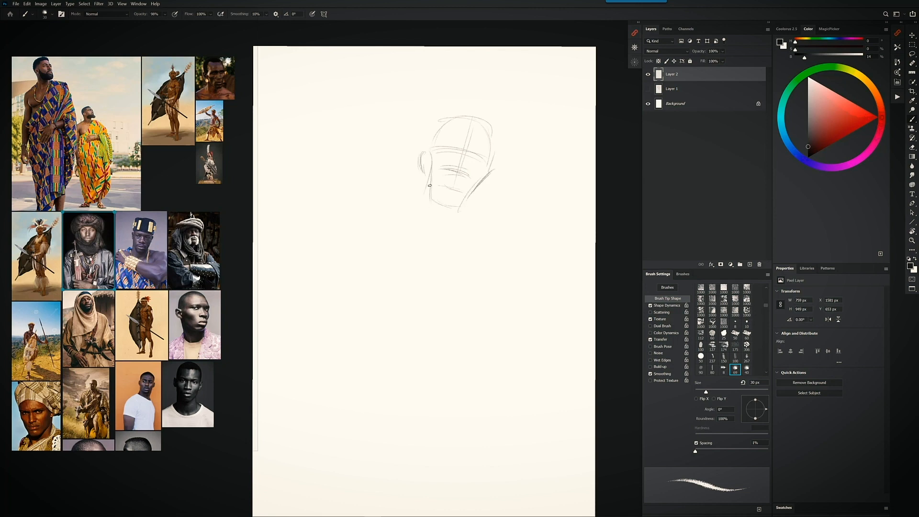
Rough in the small figure's neck, sloping shoulder and long torso lines.
drag(478, 183, 448, 244)
drag(431, 168, 423, 208)
drag(424, 198, 357, 250)
drag(468, 233, 457, 416)
drag(368, 239, 367, 298)
Look through the reference board's photos of warriors, robed men and portraits for a new subject.
double_click(139, 396)
mouse_move(187, 286)
mouse_down()
mouse_move(208, 189)
mouse_move(206, 289)
mouse_up()
scroll(206, 289, down, 3)
drag(201, 335, 190, 144)
drag(40, 412, 170, 174)
scroll(170, 177, down, 4)
scroll(120, 230, down, 3)
drag(28, 235, 80, 414)
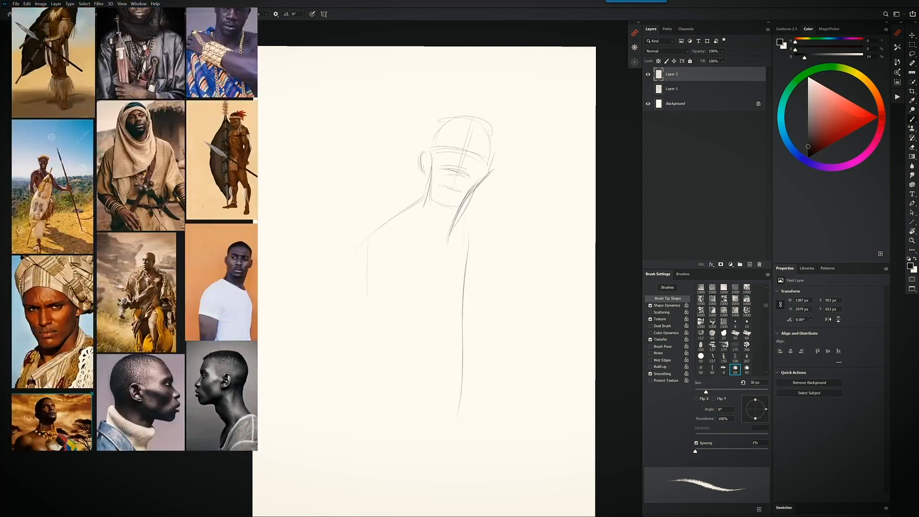
drag(139, 182, 119, 407)
scroll(120, 382, down, 3)
scroll(206, 139, up, 6)
drag(205, 191, 105, 230)
scroll(87, 383, down, 3)
scroll(48, 287, down, 3)
drag(28, 326, 249, 192)
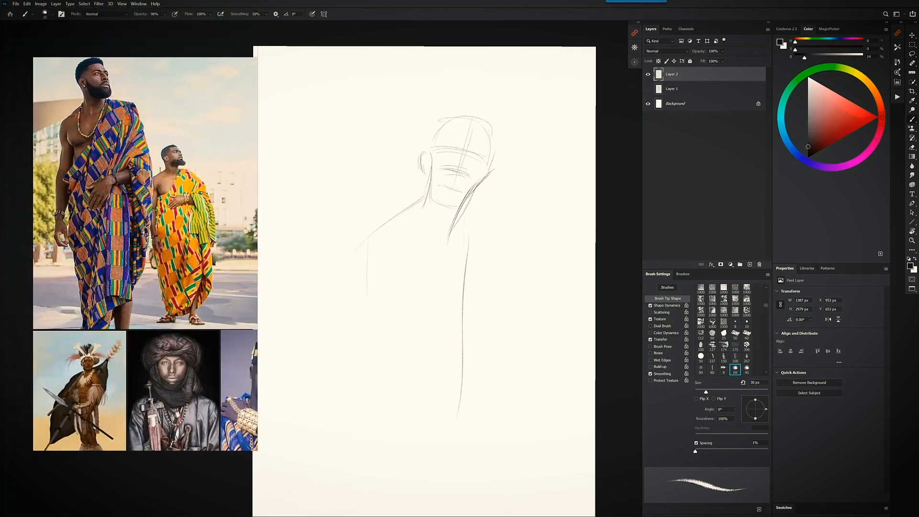
Enlarge the black-and-white left-facing profile portrait on the reference board.
scroll(129, 383, up, 1)
drag(144, 406, 90, 187)
drag(110, 383, 80, 220)
scroll(95, 287, up, 1)
drag(114, 443, 50, 402)
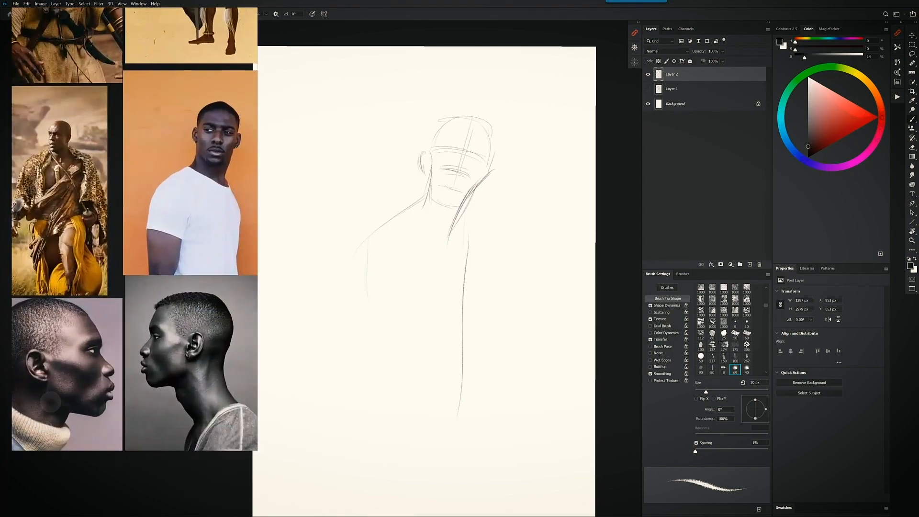
drag(158, 378, 60, 329)
scroll(60, 329, up, 4)
click(61, 330)
Delete the layer with the small figure sketch and add a fresh empty layer for brush drawing.
key(a)
key(Delete)
drag(164, 332, 158, 351)
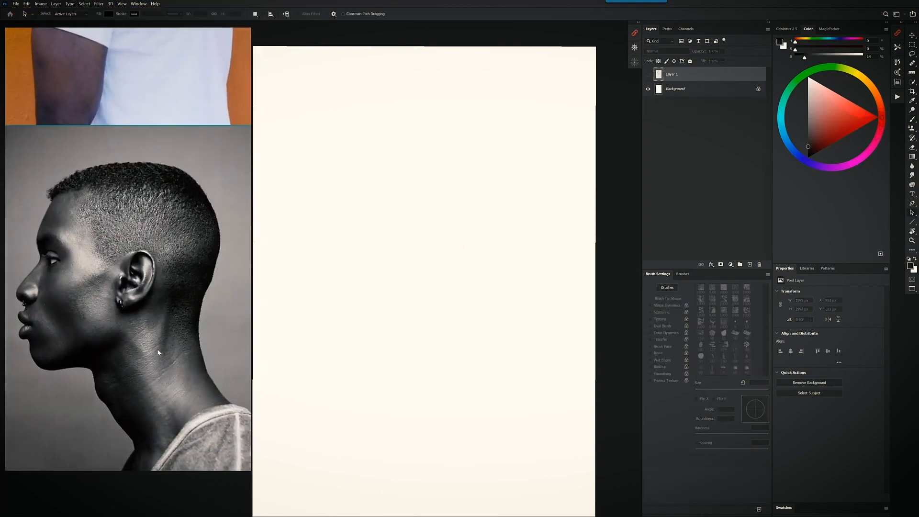
key(b)
click(749, 264)
Lay in a large left-facing profile with light lines for the forehead, face front, jaw, throat and nape.
mouse_move(367, 152)
mouse_down()
mouse_move(465, 142)
mouse_move(343, 335)
mouse_up()
drag(332, 339, 429, 338)
drag(346, 341, 443, 363)
drag(404, 340, 459, 411)
drag(505, 253, 561, 364)
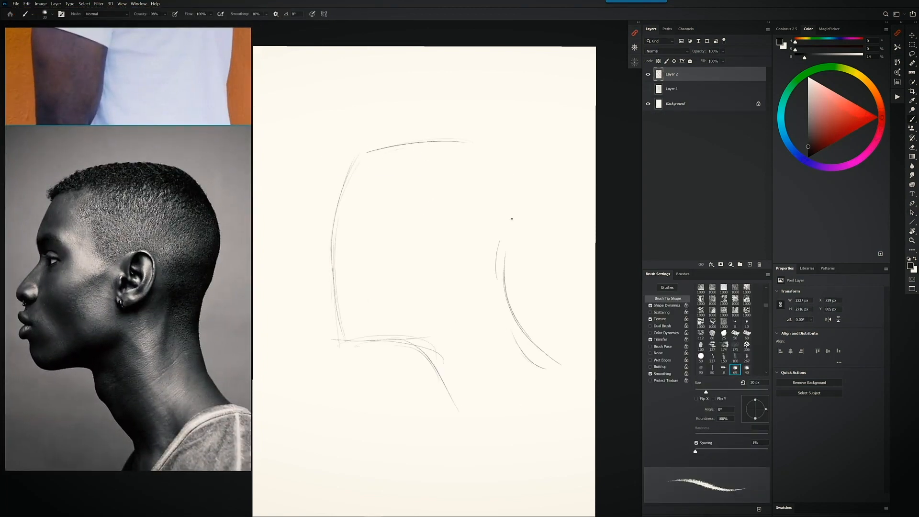
Sketch the top and back of the skull, the cheek construction curve and the ear's placement.
drag(376, 150, 507, 154)
drag(508, 161, 497, 277)
mouse_move(421, 137)
mouse_down()
mouse_move(522, 211)
mouse_move(507, 292)
mouse_up()
drag(512, 240, 474, 283)
drag(346, 177, 407, 257)
drag(354, 227, 367, 291)
mouse_move(450, 231)
mouse_down()
mouse_move(400, 278)
mouse_move(453, 271)
mouse_up()
Switch to the next brush preset and draw the ear, forehead, nose, lips and chin contour in darker lines.
key(period)
drag(481, 231, 445, 277)
drag(346, 192, 337, 231)
drag(373, 146, 338, 218)
drag(345, 170, 492, 136)
mouse_move(342, 200)
mouse_down()
mouse_move(335, 275)
mouse_move(322, 271)
mouse_move(337, 297)
mouse_up()
mouse_move(341, 297)
mouse_down()
mouse_move(348, 301)
mouse_move(337, 310)
mouse_move(352, 336)
mouse_move(433, 351)
mouse_up()
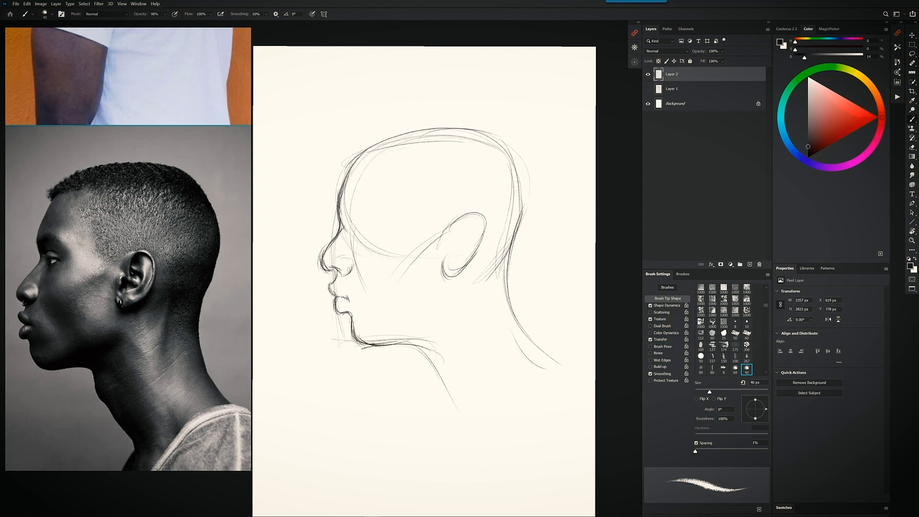
Draw the jawline up towards the ear and reinforce the forehead and skull contour.
drag(378, 344, 450, 310)
drag(376, 345, 452, 293)
drag(345, 190, 338, 226)
drag(373, 142, 338, 201)
drag(350, 157, 492, 125)
drag(424, 126, 525, 195)
Define the ear with a round plug earring in its lobe and firm up the chin and underside of the jaw.
mouse_move(485, 213)
mouse_down()
mouse_move(447, 263)
mouse_move(454, 271)
mouse_up()
drag(479, 239, 454, 280)
mouse_move(438, 230)
mouse_down()
mouse_move(485, 214)
mouse_move(451, 258)
mouse_up()
drag(452, 239, 470, 220)
drag(440, 335, 382, 343)
mouse_move(363, 348)
mouse_down()
mouse_move(347, 313)
mouse_move(368, 355)
mouse_up()
Draw the profile eye, darken the lips and strengthen the brow and forehead outline.
drag(352, 218, 361, 233)
mouse_move(350, 217)
mouse_down()
mouse_move(370, 227)
mouse_move(360, 232)
mouse_up()
mouse_move(330, 288)
mouse_down()
mouse_move(343, 299)
mouse_move(337, 313)
mouse_up()
drag(355, 222, 371, 238)
drag(351, 219, 364, 226)
mouse_move(351, 162)
mouse_down()
mouse_move(334, 229)
mouse_move(339, 204)
mouse_up()
drag(357, 155, 332, 215)
drag(338, 184, 472, 130)
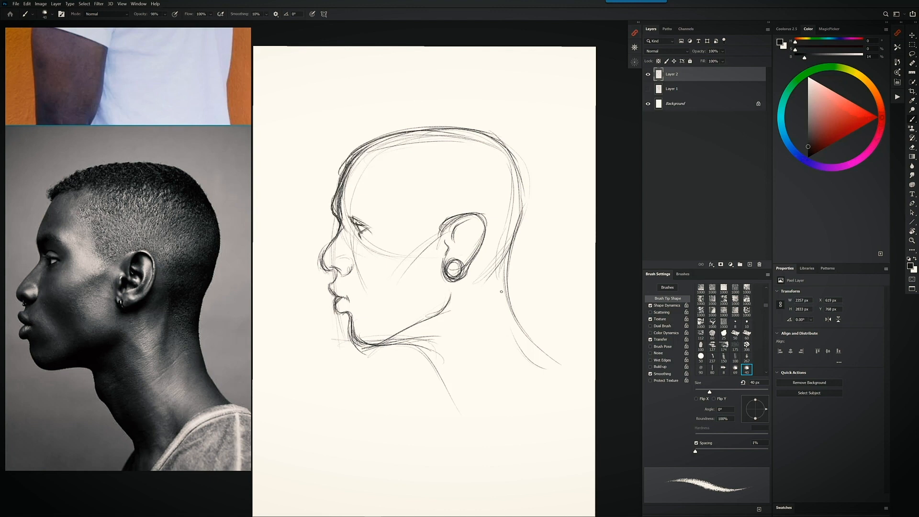
Reinforce the back of the skull and the upper nape with heavier strokes.
drag(337, 155, 527, 235)
drag(526, 187, 507, 275)
drag(485, 127, 503, 275)
drag(514, 242, 508, 343)
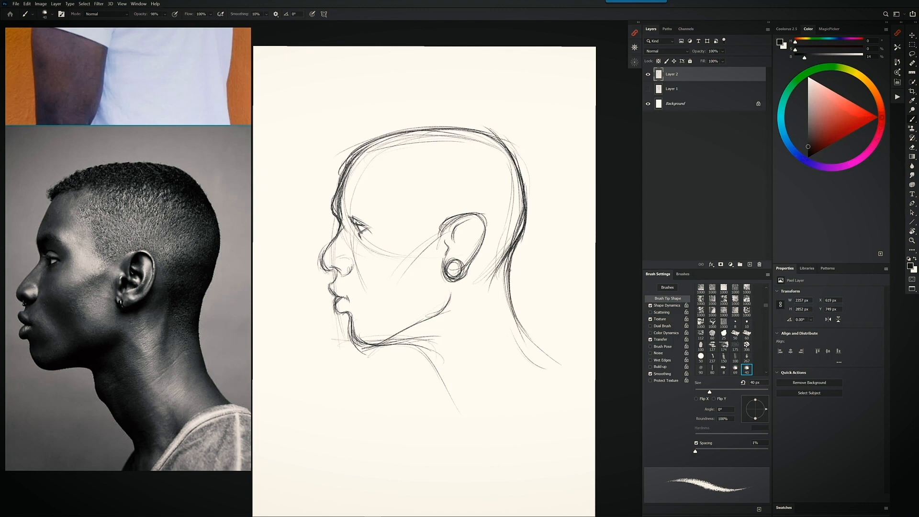
Draw the nape down to the shoulder, the throat with its Adam's apple and the slanting collar line.
drag(506, 269, 560, 362)
mouse_move(348, 314)
mouse_down()
mouse_move(378, 349)
mouse_move(427, 357)
mouse_move(474, 436)
mouse_up()
drag(527, 392, 447, 486)
drag(507, 283, 529, 337)
drag(520, 335, 579, 367)
drag(529, 382, 483, 437)
drag(578, 358, 451, 494)
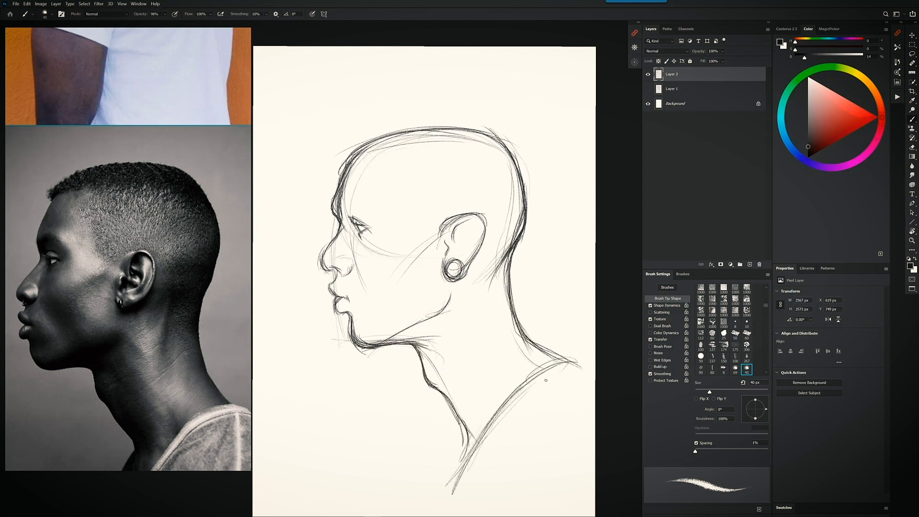
Add the inner folds of the ear and thicken the round earring and lobe.
drag(335, 220, 343, 162)
drag(449, 241, 445, 260)
mouse_move(452, 263)
mouse_down()
mouse_move(461, 287)
mouse_move(454, 263)
mouse_move(470, 246)
mouse_move(457, 224)
mouse_move(480, 213)
mouse_up()
mouse_move(450, 261)
mouse_down()
mouse_move(442, 283)
mouse_move(465, 286)
mouse_up()
drag(484, 237, 476, 277)
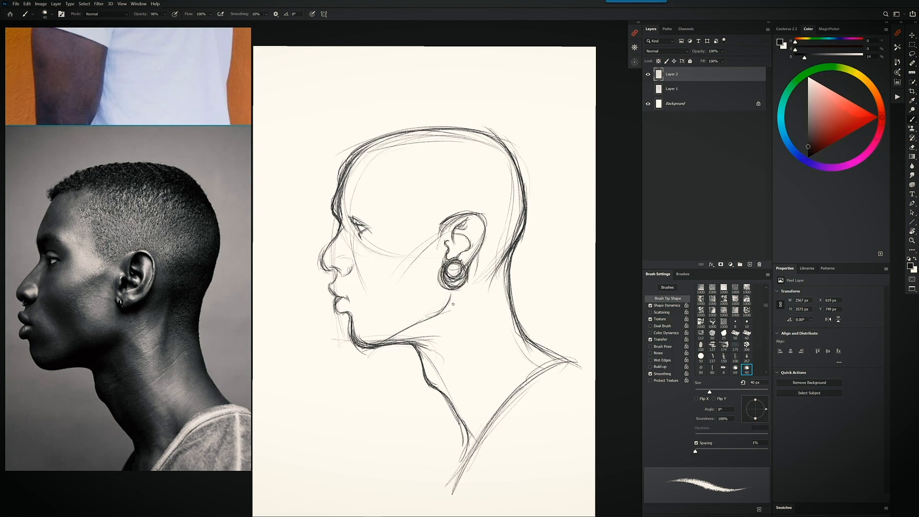
Thicken the outline of the skull and refine the eyebrow, eye, nostril and lips of the profile.
drag(509, 144, 531, 258)
drag(354, 152, 514, 126)
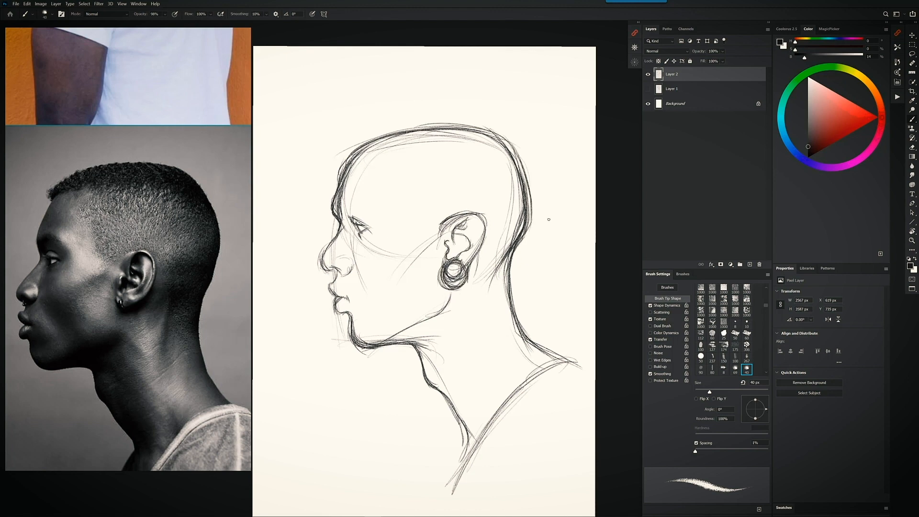
drag(323, 266, 354, 274)
drag(348, 160, 468, 127)
mouse_move(350, 229)
mouse_down()
mouse_move(339, 216)
mouse_move(366, 200)
mouse_move(370, 227)
mouse_up()
mouse_move(330, 285)
mouse_down()
mouse_move(349, 299)
mouse_move(336, 313)
mouse_move(353, 329)
mouse_move(359, 317)
mouse_up()
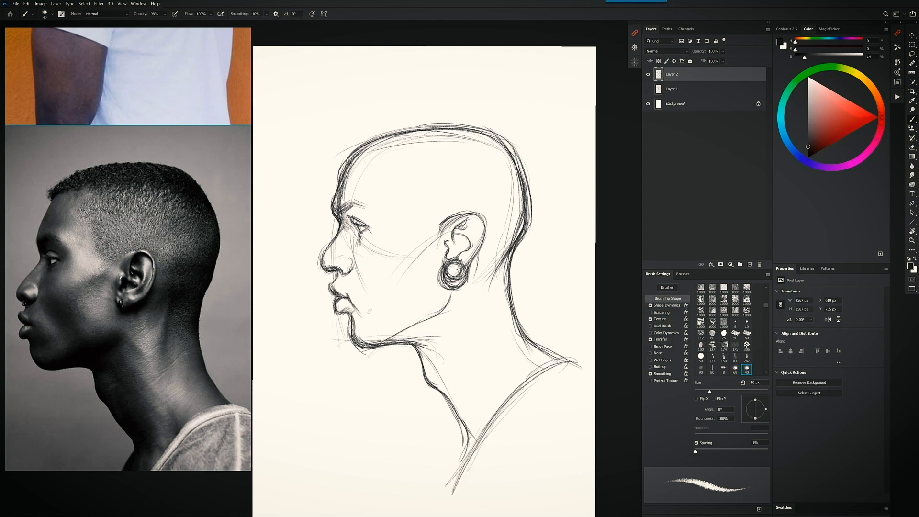
Shade the ear's inner folds, earring and jaw corner, and add the cheek crease beside the nose and mouth.
mouse_move(449, 241)
mouse_down()
mouse_move(452, 259)
mouse_move(457, 229)
mouse_move(472, 240)
mouse_move(457, 230)
mouse_up()
mouse_move(462, 221)
mouse_down()
mouse_move(479, 225)
mouse_move(466, 278)
mouse_up()
mouse_move(441, 269)
mouse_down()
mouse_move(462, 287)
mouse_move(468, 272)
mouse_up()
drag(452, 309, 420, 324)
drag(353, 256, 371, 280)
drag(375, 279, 363, 300)
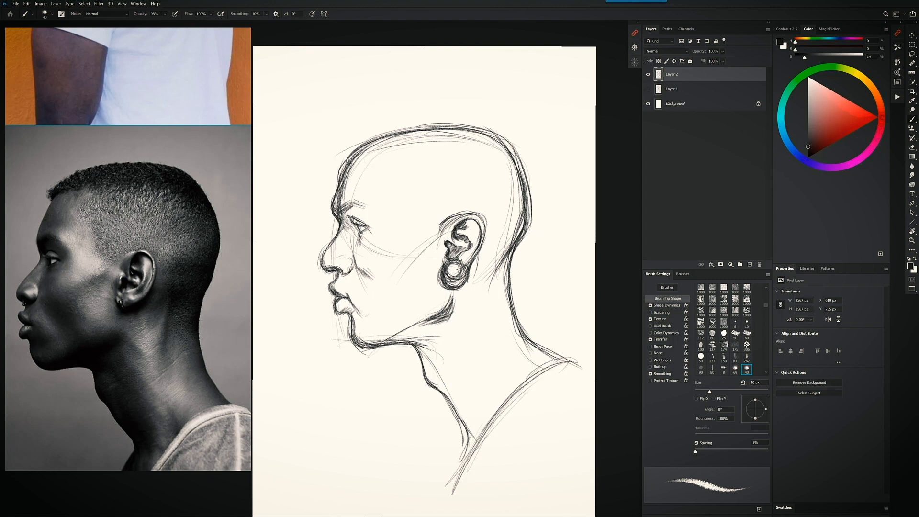
mouse_move(478, 251)
mouse_down()
mouse_move(457, 291)
mouse_move(383, 342)
mouse_up()
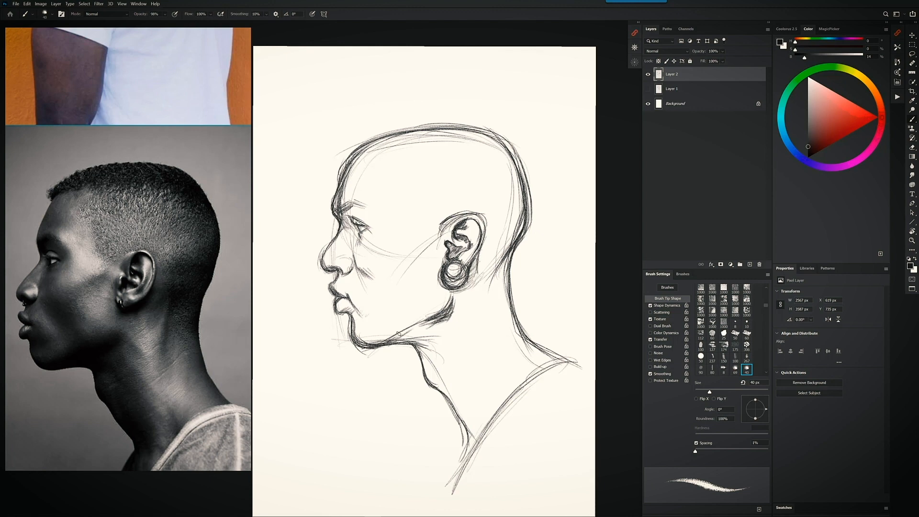
Shade the underside of the jaw from below the ear toward the chin.
drag(459, 297, 392, 338)
drag(460, 318, 383, 342)
mouse_move(430, 330)
mouse_down()
mouse_move(420, 359)
mouse_move(447, 395)
mouse_up()
key(ctrl+z)
Switch to the broader textured brush tip at 80 px and try a shading stroke on the throat.
click(735, 369)
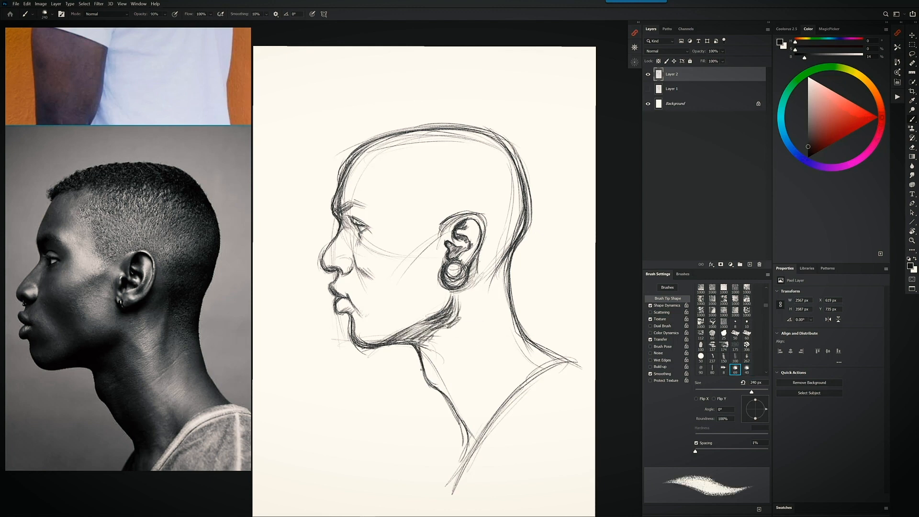
mouse_move(467, 332)
mouse_down()
mouse_move(455, 342)
mouse_move(425, 341)
mouse_move(431, 358)
mouse_up()
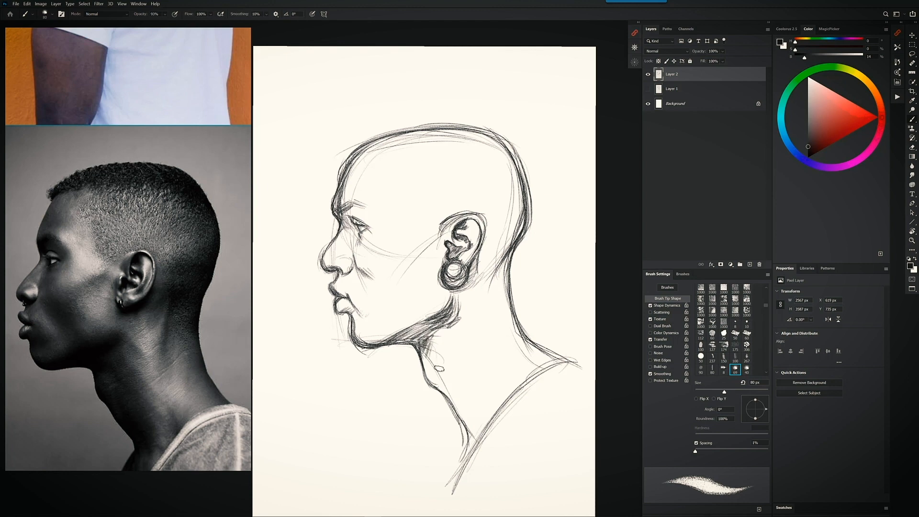
key(ctrl+z)
Set the brush to Clear mode and trim the excess shading at the jaw corner below the earring.
drag(457, 301, 454, 323)
right_click(455, 312)
click(447, 371)
drag(454, 240, 667, 151)
drag(458, 296, 446, 321)
click(671, 284)
mouse_move(477, 277)
mouse_down()
mouse_move(430, 325)
mouse_move(439, 311)
mouse_up()
click(651, 280)
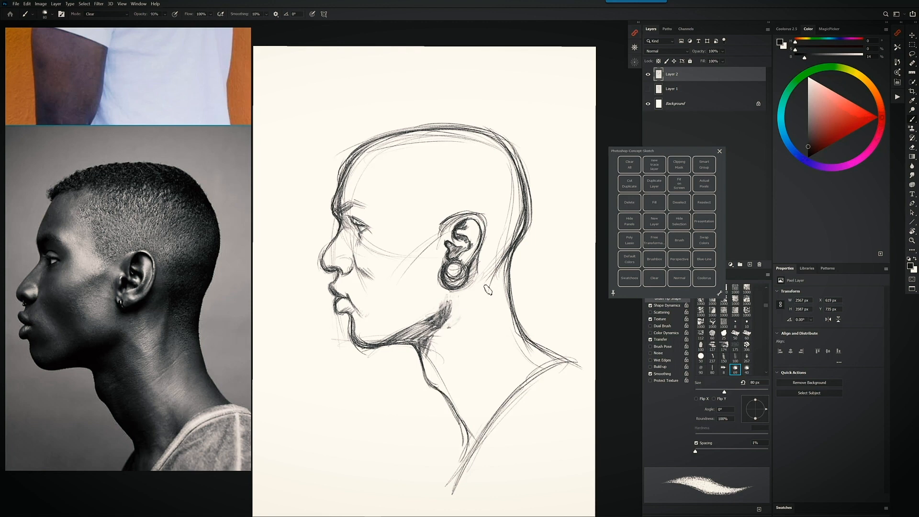
Return the brush to Normal mode and shade the cheekbone before the ear and the side of the nape.
drag(429, 237, 409, 263)
click(679, 279)
drag(429, 243, 411, 263)
drag(516, 237, 496, 264)
mouse_move(512, 239)
mouse_down()
mouse_move(492, 276)
mouse_move(488, 328)
mouse_up()
drag(505, 251, 510, 307)
Shade the throat below the jaw and add light tone at the chin and eyebrow.
drag(432, 325, 455, 378)
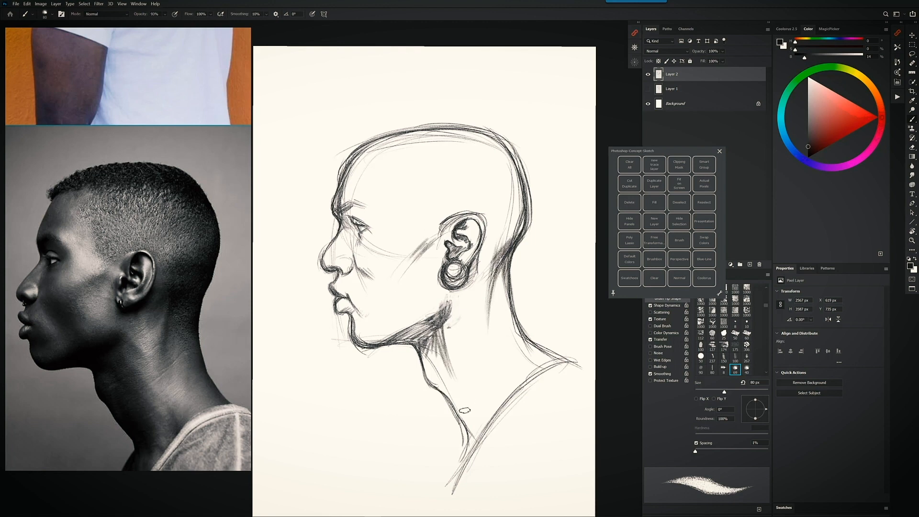
drag(417, 342, 464, 418)
drag(360, 310, 377, 319)
drag(332, 211, 357, 202)
mouse_move(351, 224)
mouse_down()
mouse_move(360, 236)
mouse_move(354, 199)
mouse_up()
drag(346, 210, 378, 202)
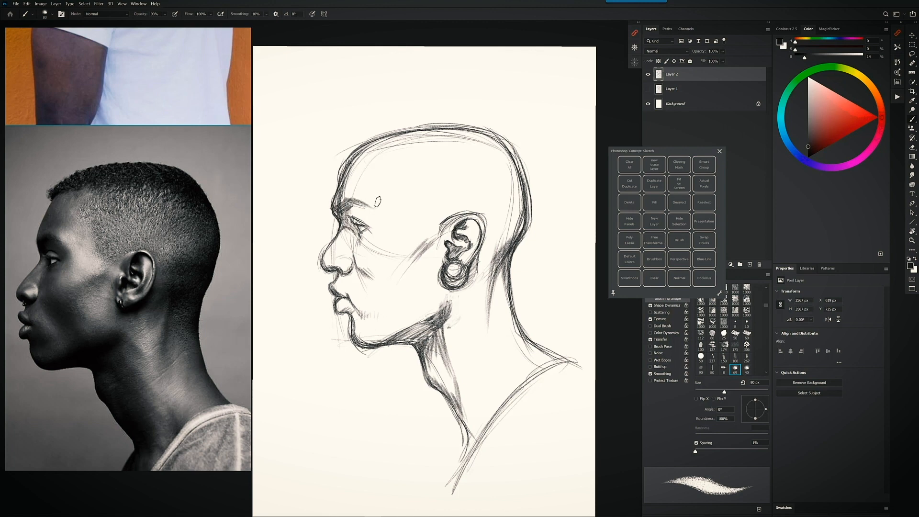
mouse_move(322, 169)
mouse_down()
mouse_move(522, 214)
mouse_move(433, 134)
mouse_up()
drag(345, 174, 519, 213)
drag(342, 180, 512, 221)
key(ctrl+z)
drag(323, 129, 546, 185)
drag(546, 185, 527, 234)
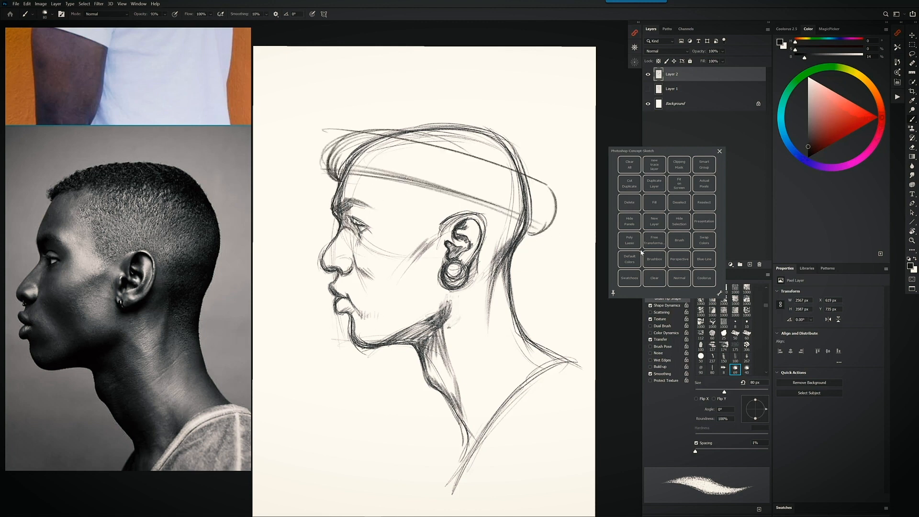
key(ctrl+z)
key(ctrl+z)
key(ctrl+z)
key(ctrl+z)
key(ctrl+z)
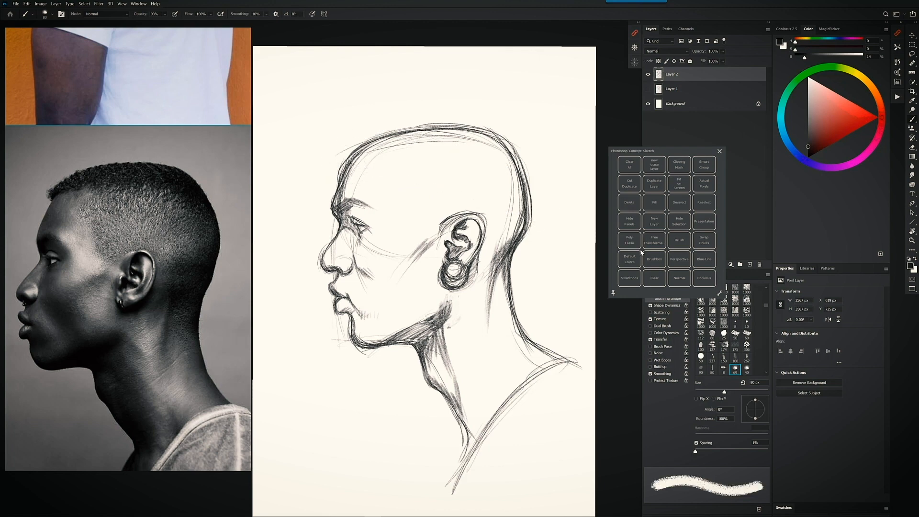
Shade the front edge of the forehead, the side of the nose and the area around the eye.
drag(354, 179, 342, 201)
drag(356, 162, 346, 188)
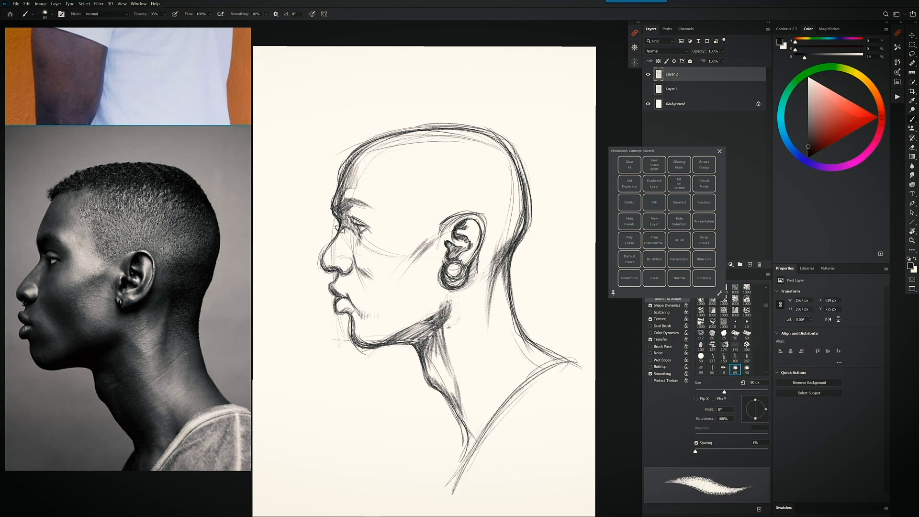
drag(340, 230, 324, 265)
mouse_move(323, 264)
mouse_down()
mouse_move(341, 269)
mouse_move(340, 282)
mouse_up()
drag(359, 203, 376, 222)
Set the brush size to 35 px and draw a short curly goatee around the chin.
key(bracketleft)
key(bracketleft)
key(bracketleft)
key(bracketleft)
key(bracketleft)
key(bracketleft)
key(bracketleft)
key(bracketleft)
key(bracketleft)
key(bracketleft)
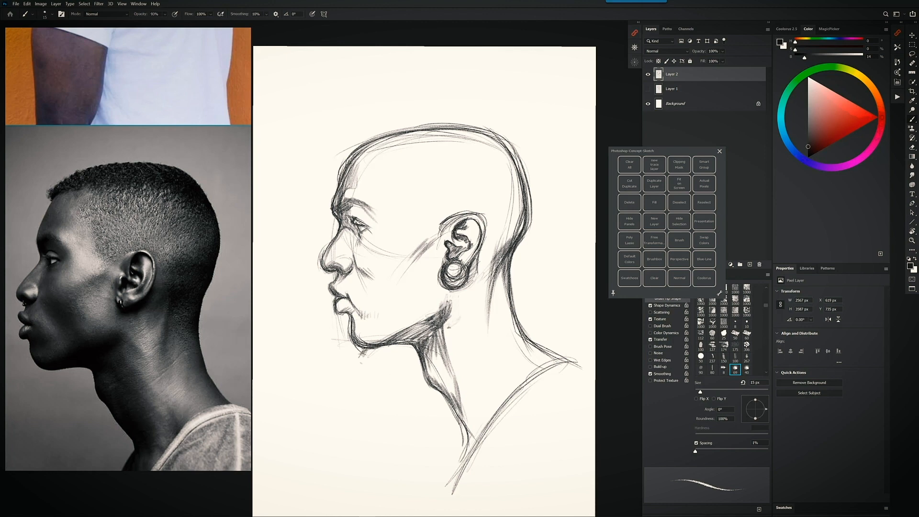
key(bracketright)
key(bracketright)
key(bracketright)
key(bracketright)
mouse_move(352, 328)
mouse_down()
mouse_move(349, 344)
mouse_move(365, 354)
mouse_up()
mouse_move(356, 350)
mouse_down()
mouse_move(366, 356)
mouse_move(359, 357)
mouse_up()
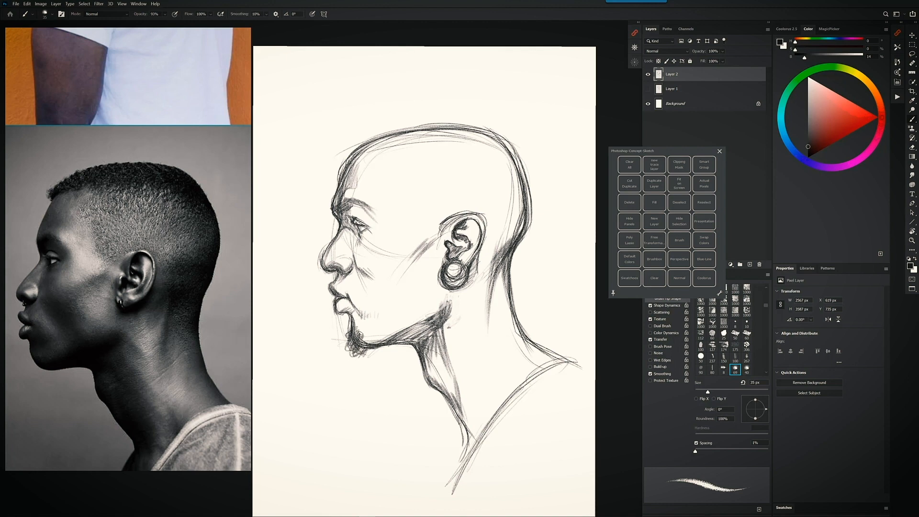
drag(358, 353, 368, 345)
drag(369, 344, 376, 334)
drag(344, 354, 352, 345)
drag(346, 354, 384, 342)
drag(377, 352, 384, 342)
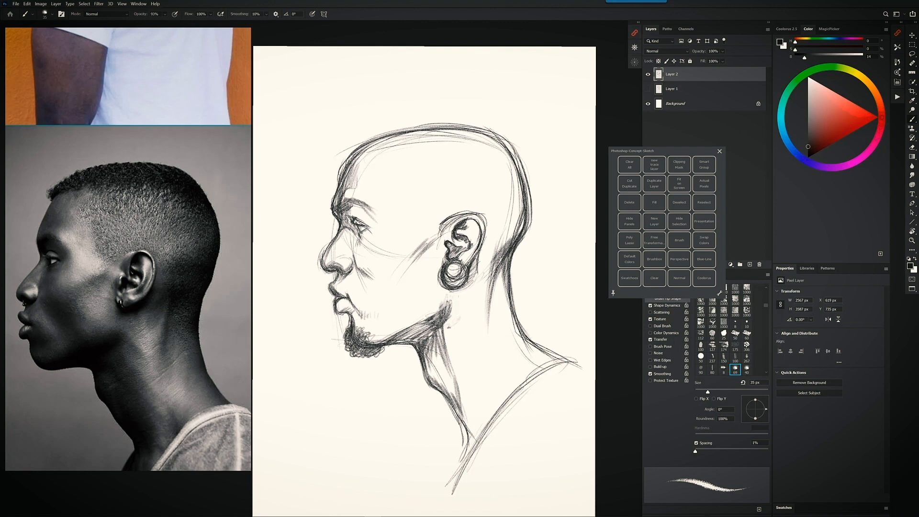
Thicken and darken the goatee up toward the lower lip and add light stubble on the cheek beside the earring.
mouse_move(355, 360)
mouse_down()
mouse_move(388, 345)
mouse_move(378, 326)
mouse_move(386, 336)
mouse_move(362, 329)
mouse_move(377, 327)
mouse_move(366, 323)
mouse_move(385, 346)
mouse_move(343, 349)
mouse_up()
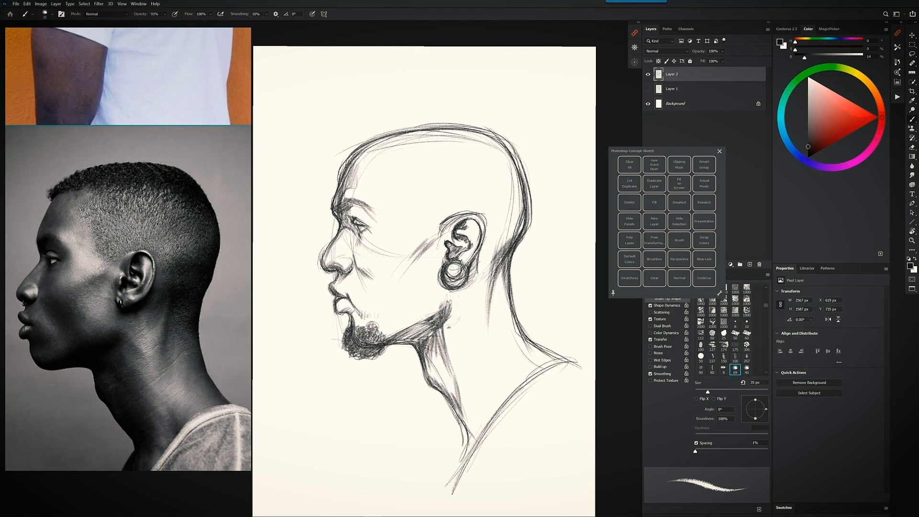
drag(348, 342, 341, 353)
mouse_move(356, 352)
mouse_down()
mouse_move(347, 361)
mouse_move(370, 363)
mouse_move(380, 322)
mouse_move(382, 332)
mouse_up()
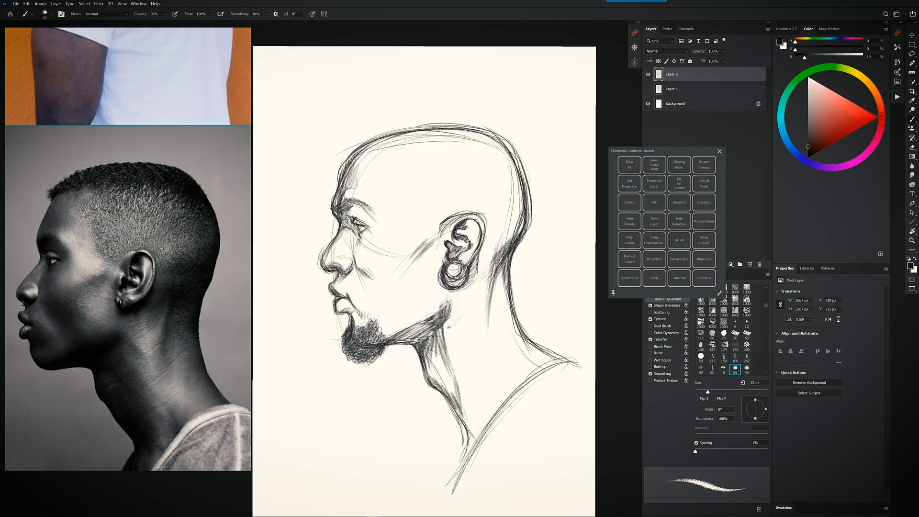
mouse_move(343, 331)
mouse_down()
mouse_move(343, 353)
mouse_move(359, 365)
mouse_move(388, 347)
mouse_move(341, 349)
mouse_move(377, 319)
mouse_move(369, 315)
mouse_move(391, 334)
mouse_move(362, 324)
mouse_up()
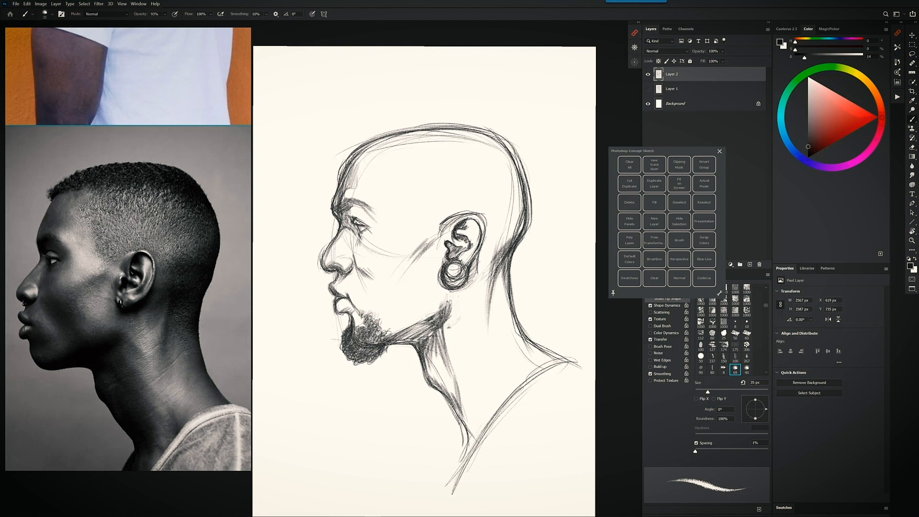
mouse_move(389, 343)
mouse_down()
mouse_move(360, 366)
mouse_move(384, 354)
mouse_move(341, 327)
mouse_move(337, 341)
mouse_up()
drag(374, 366, 381, 357)
mouse_move(432, 268)
mouse_down()
mouse_move(427, 279)
mouse_move(436, 287)
mouse_move(423, 283)
mouse_move(438, 304)
mouse_up()
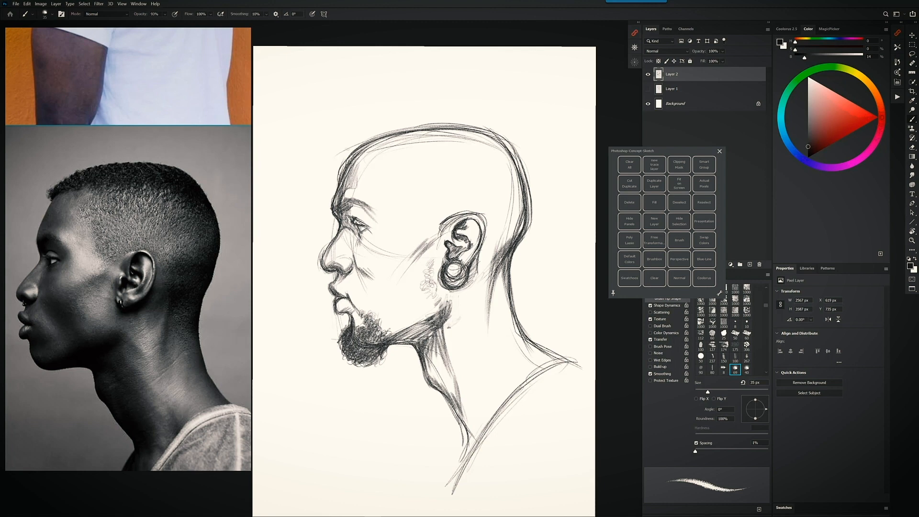
Rough in the upper and lower edges of a wide headband running from the forehead to the back of the head.
mouse_move(359, 182)
mouse_down()
mouse_move(452, 197)
mouse_move(514, 227)
mouse_up()
mouse_move(388, 195)
mouse_down()
mouse_move(508, 223)
mouse_move(548, 212)
mouse_up()
mouse_move(337, 188)
mouse_down()
mouse_move(329, 173)
mouse_move(348, 155)
mouse_up()
mouse_move(366, 150)
mouse_down()
mouse_move(481, 170)
mouse_move(519, 190)
mouse_up()
drag(542, 208, 537, 242)
drag(521, 191, 371, 151)
mouse_move(340, 161)
mouse_down()
mouse_move(319, 186)
mouse_move(330, 189)
mouse_up()
drag(389, 152, 509, 193)
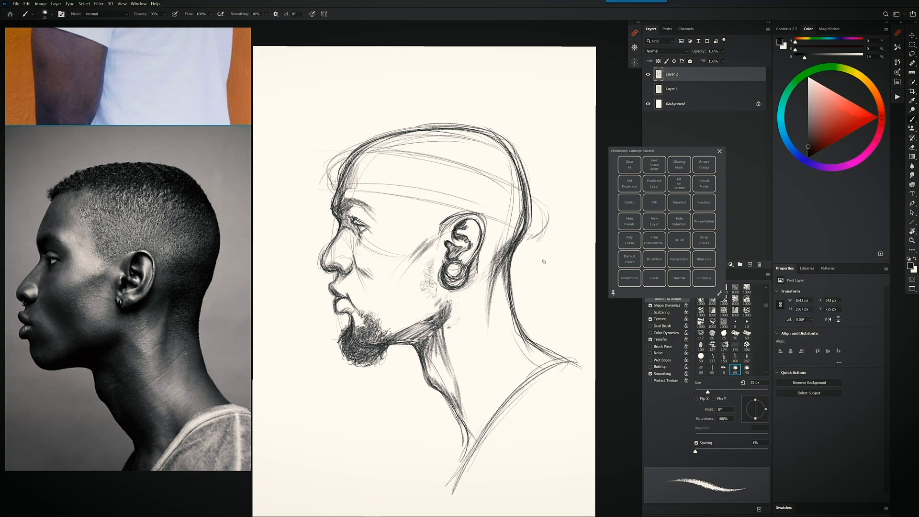
Build up the headband's outline with rounded, projecting rolls at the forehead and the back of the head.
mouse_move(339, 160)
mouse_down()
mouse_move(332, 188)
mouse_move(345, 146)
mouse_up()
drag(327, 178, 430, 150)
mouse_move(362, 150)
mouse_down()
mouse_move(536, 200)
mouse_move(544, 218)
mouse_move(522, 240)
mouse_move(327, 191)
mouse_move(338, 152)
mouse_move(500, 171)
mouse_move(529, 239)
mouse_move(351, 188)
mouse_move(389, 148)
mouse_move(511, 176)
mouse_move(378, 184)
mouse_move(325, 165)
mouse_move(396, 150)
mouse_move(531, 238)
mouse_move(368, 194)
mouse_up()
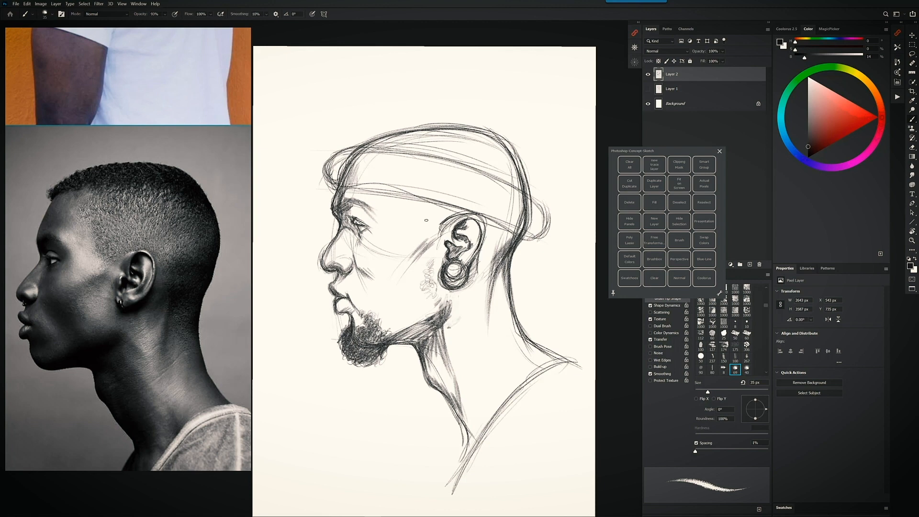
mouse_move(339, 191)
mouse_down()
mouse_move(326, 185)
mouse_move(322, 153)
mouse_move(366, 143)
mouse_move(320, 170)
mouse_move(325, 188)
mouse_move(388, 144)
mouse_move(544, 196)
mouse_up()
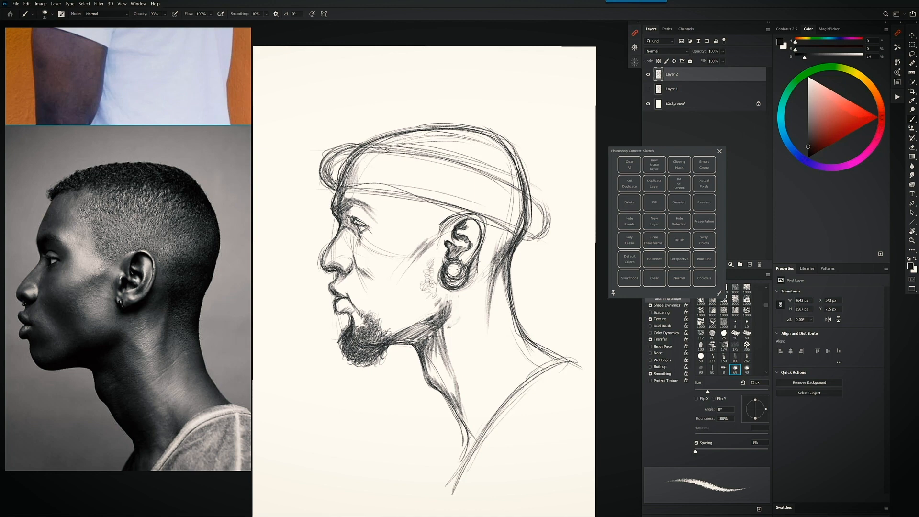
mouse_move(388, 150)
mouse_down()
mouse_move(521, 187)
mouse_move(550, 218)
mouse_move(519, 244)
mouse_move(520, 236)
mouse_up()
drag(385, 184, 345, 188)
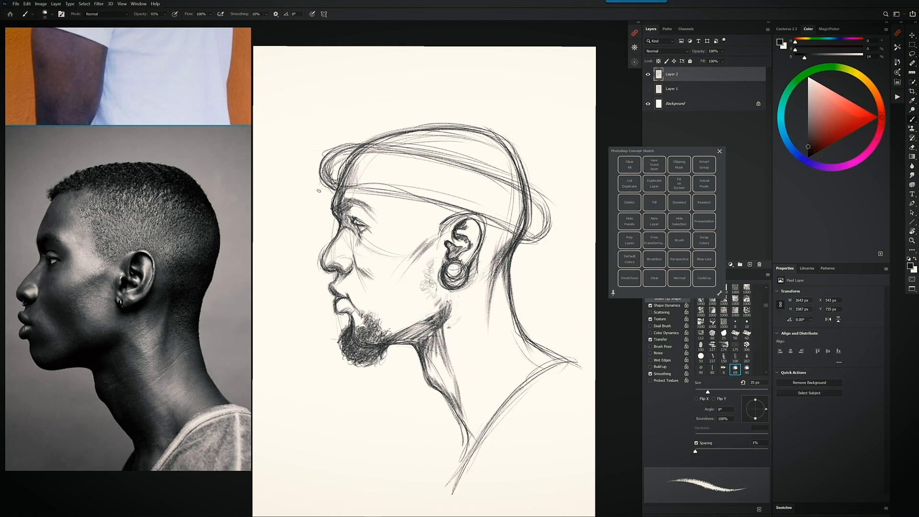
mouse_move(332, 191)
mouse_down()
mouse_move(320, 151)
mouse_move(445, 153)
mouse_up()
mouse_move(365, 143)
mouse_down()
mouse_move(313, 159)
mouse_move(315, 181)
mouse_move(336, 189)
mouse_move(361, 139)
mouse_move(511, 184)
mouse_up()
mouse_move(407, 153)
mouse_down()
mouse_move(553, 223)
mouse_move(523, 240)
mouse_move(534, 190)
mouse_move(539, 241)
mouse_up()
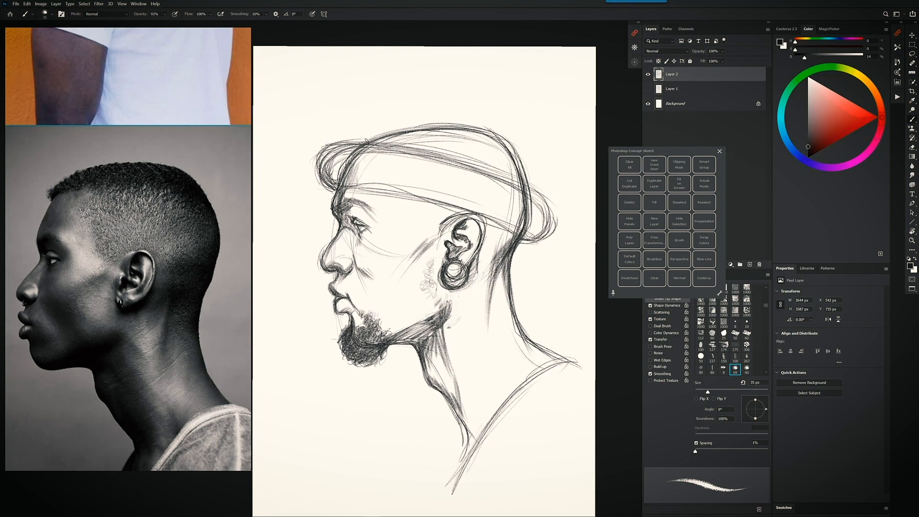
Hatch the crown of the head above the headband.
mouse_move(365, 141)
mouse_down()
mouse_move(424, 135)
mouse_move(421, 125)
mouse_move(490, 139)
mouse_up()
mouse_move(358, 142)
mouse_down()
mouse_move(413, 127)
mouse_move(441, 144)
mouse_move(417, 143)
mouse_move(480, 149)
mouse_up()
mouse_move(421, 135)
mouse_down()
mouse_move(484, 138)
mouse_move(439, 153)
mouse_move(495, 157)
mouse_up()
drag(467, 151, 509, 166)
Hatch the hairline at the temple and the short hair behind the ear down to the nape.
mouse_move(396, 199)
mouse_down()
mouse_move(425, 220)
mouse_move(420, 207)
mouse_move(435, 221)
mouse_move(444, 212)
mouse_move(431, 223)
mouse_move(441, 223)
mouse_up()
mouse_move(436, 209)
mouse_down()
mouse_move(453, 220)
mouse_move(446, 212)
mouse_up()
mouse_move(437, 206)
mouse_down()
mouse_move(457, 213)
mouse_move(443, 214)
mouse_up()
mouse_move(417, 210)
mouse_down()
mouse_move(436, 225)
mouse_move(452, 209)
mouse_up()
drag(433, 221, 450, 211)
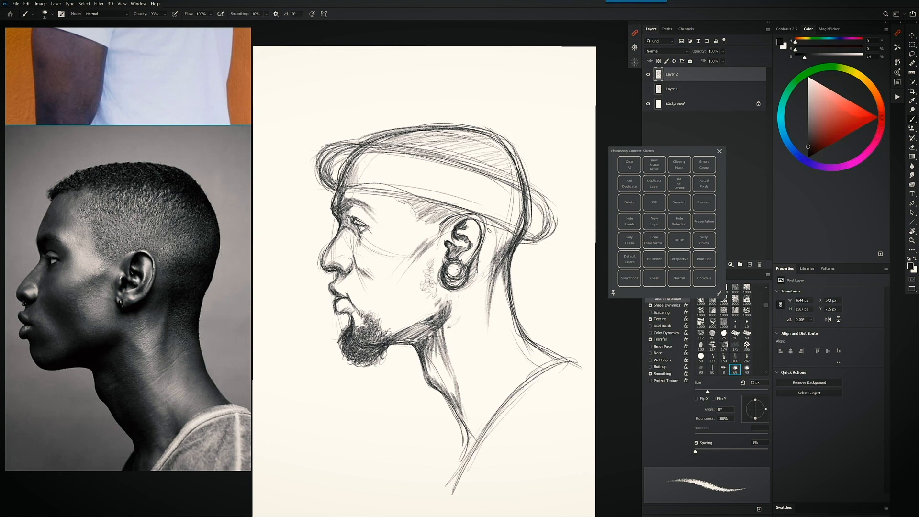
mouse_move(496, 246)
mouse_down()
mouse_move(512, 232)
mouse_move(495, 229)
mouse_up()
mouse_move(505, 262)
mouse_down()
mouse_move(495, 288)
mouse_move(508, 297)
mouse_up()
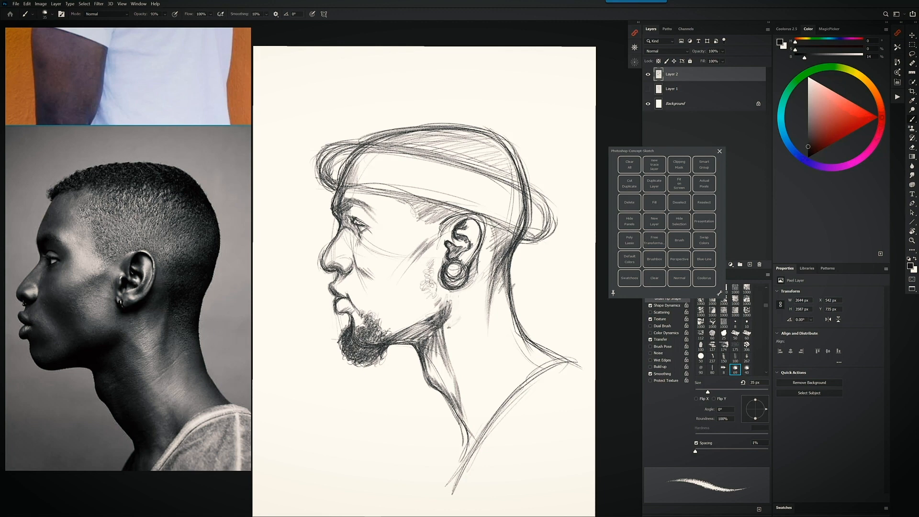
Add long shading lines along the headband's lower half and hatch its front and back rolls.
drag(344, 180, 523, 228)
drag(338, 179, 519, 226)
mouse_move(323, 175)
mouse_down()
mouse_move(501, 212)
mouse_move(556, 234)
mouse_up()
drag(341, 167, 516, 221)
mouse_move(380, 186)
mouse_down()
mouse_move(517, 221)
mouse_move(483, 213)
mouse_up()
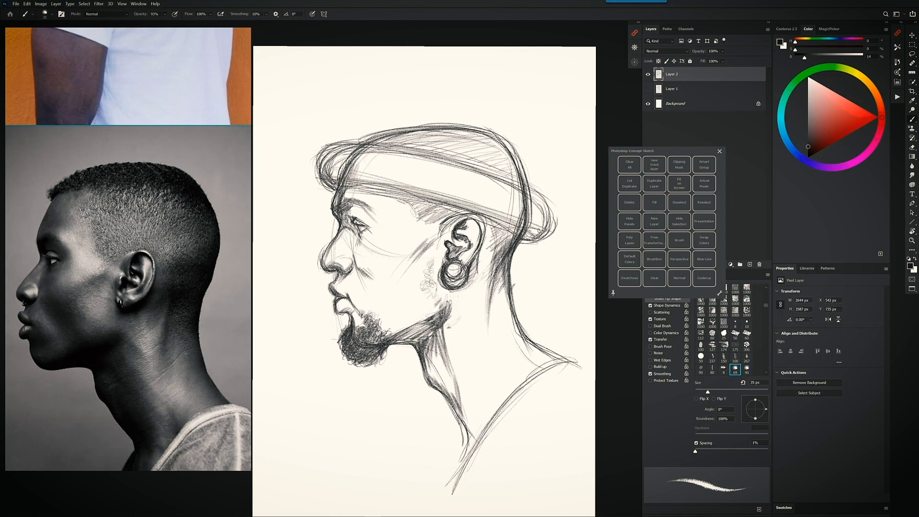
drag(543, 243, 541, 202)
drag(541, 201, 538, 240)
mouse_move(330, 194)
mouse_down()
mouse_move(326, 147)
mouse_move(312, 171)
mouse_move(322, 186)
mouse_up()
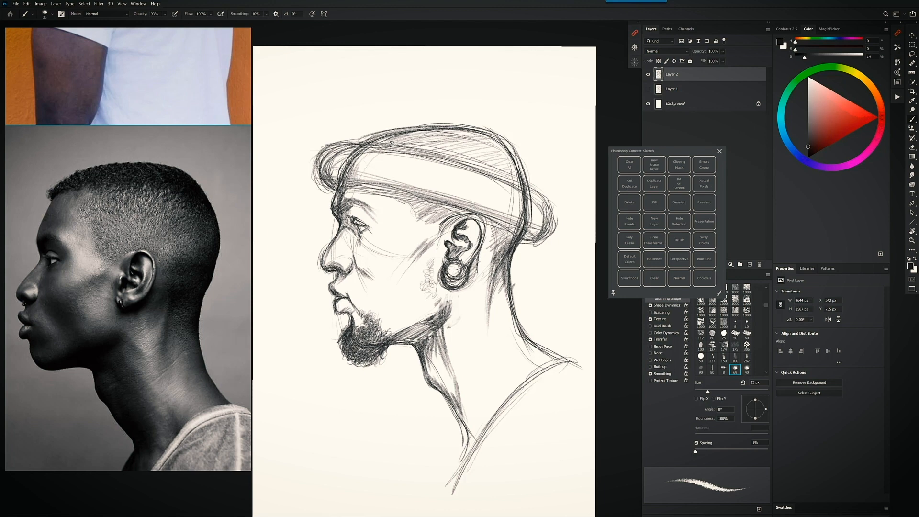
Draw a beaded necklace along the slanting collar line and extend the chest line below it.
mouse_move(545, 357)
mouse_down()
mouse_move(511, 375)
mouse_move(547, 348)
mouse_move(464, 435)
mouse_move(432, 497)
mouse_up()
scroll(506, 458, down, 3)
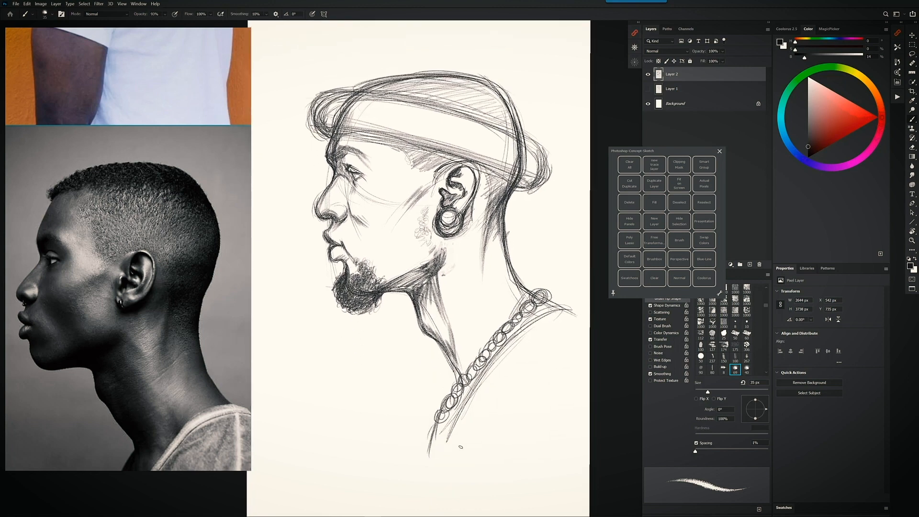
drag(501, 458, 490, 436)
mouse_move(426, 395)
mouse_down()
mouse_move(431, 404)
mouse_move(436, 393)
mouse_move(415, 447)
mouse_up()
drag(418, 412, 417, 448)
drag(427, 402, 414, 447)
drag(417, 423, 410, 458)
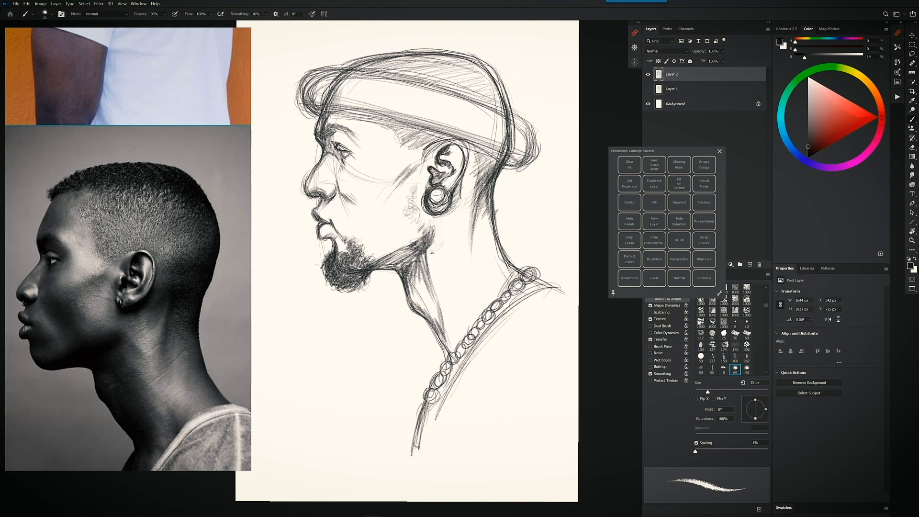
Darken the outer edge of the necklace, continue its beads downward and lengthen the chest line near the canvas's lower edge.
mouse_move(430, 403)
mouse_down()
mouse_move(411, 455)
mouse_move(443, 375)
mouse_move(434, 387)
mouse_up()
drag(478, 337, 449, 383)
drag(547, 272, 470, 364)
drag(519, 295, 441, 406)
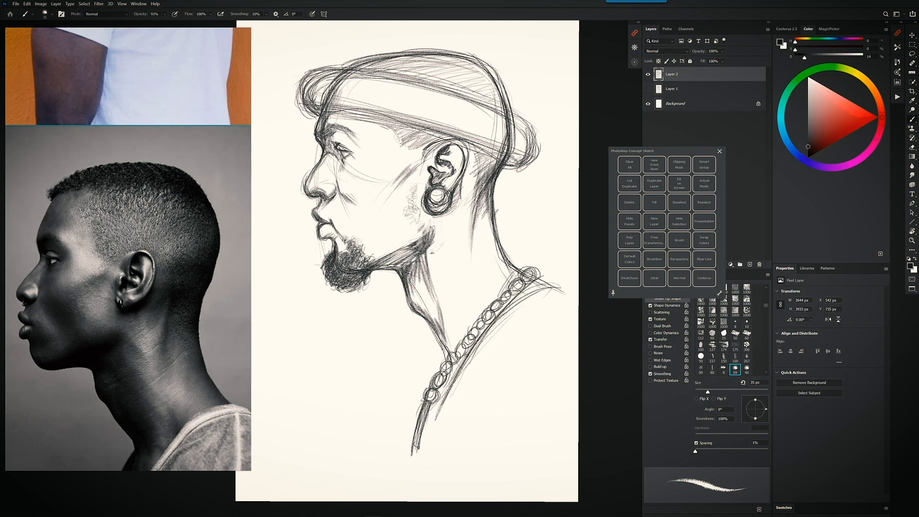
mouse_move(470, 353)
mouse_down()
mouse_move(430, 430)
mouse_move(439, 407)
mouse_move(550, 273)
mouse_move(490, 329)
mouse_move(434, 421)
mouse_up()
mouse_move(443, 403)
mouse_down()
mouse_move(422, 438)
mouse_move(421, 413)
mouse_move(405, 490)
mouse_up()
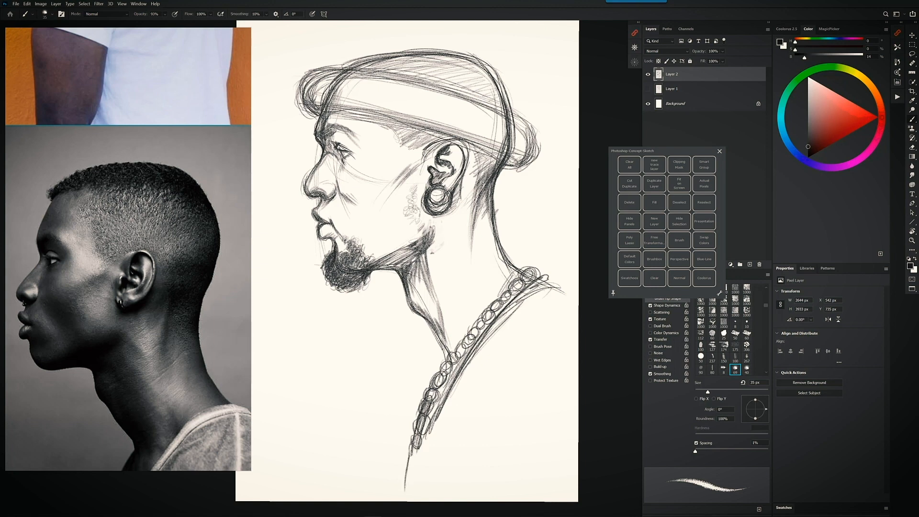
mouse_move(418, 450)
mouse_down()
mouse_move(401, 499)
mouse_move(408, 493)
mouse_up()
Hatch the neck from the throat to the nape and touch up the side of the nose.
mouse_move(414, 277)
mouse_down()
mouse_move(448, 350)
mouse_move(440, 291)
mouse_up()
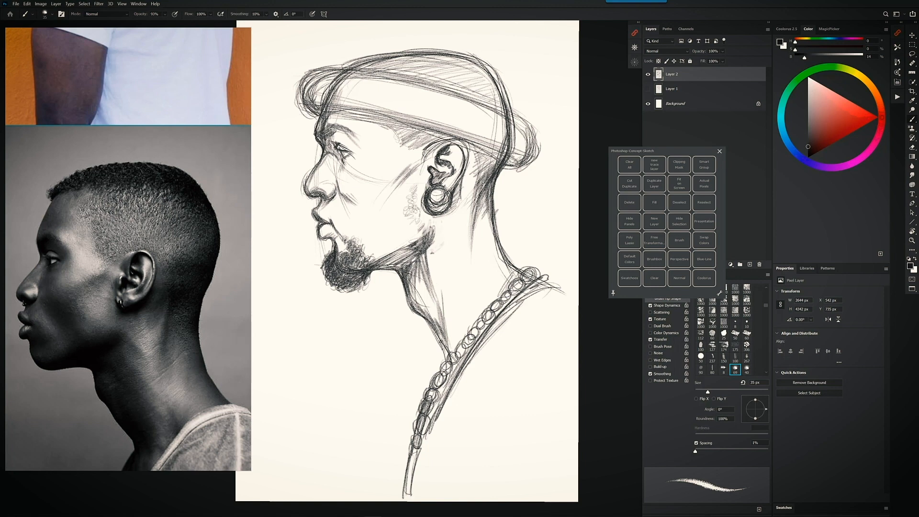
mouse_move(439, 326)
mouse_down()
mouse_move(433, 269)
mouse_move(452, 352)
mouse_up()
mouse_move(458, 313)
mouse_down()
mouse_move(454, 351)
mouse_move(445, 328)
mouse_up()
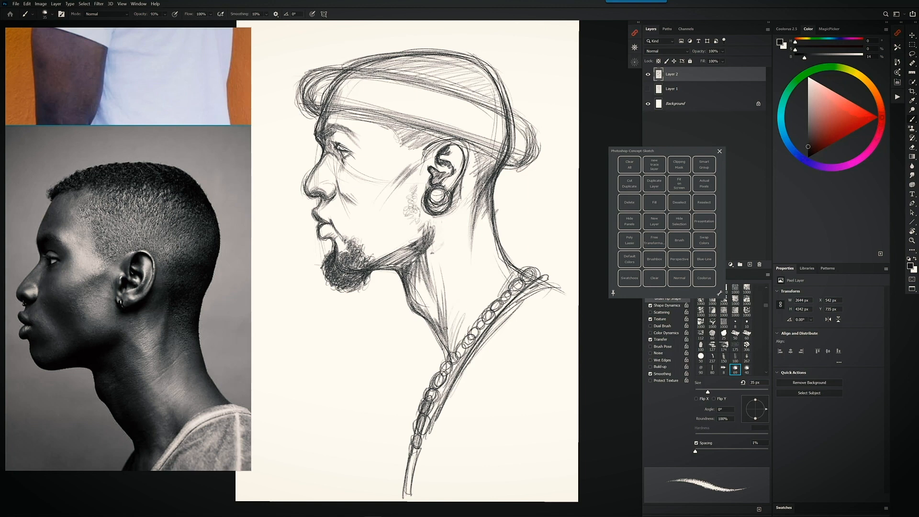
mouse_move(485, 209)
mouse_down()
mouse_move(473, 261)
mouse_move(488, 286)
mouse_up()
drag(495, 242, 506, 260)
drag(314, 169, 307, 179)
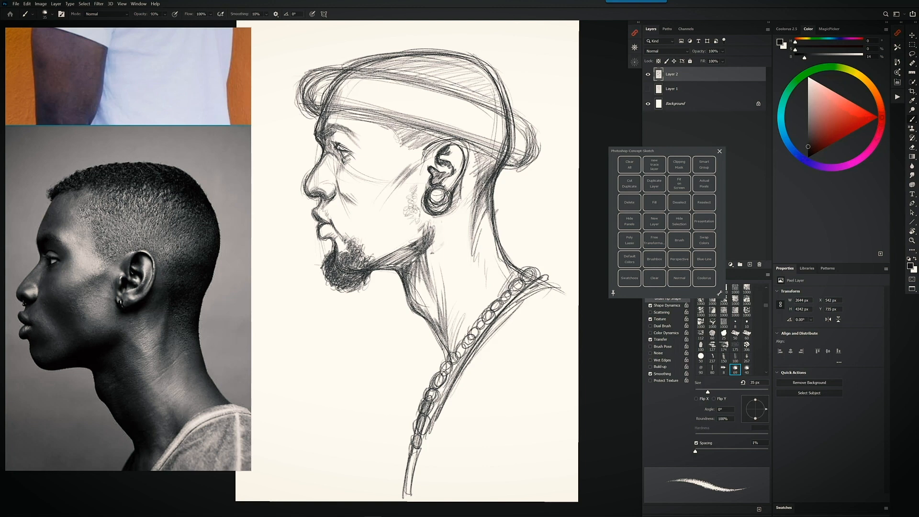
Darken the eyebrow and eye, and deepen the shading of the temple, ear and round earring.
mouse_move(328, 139)
mouse_down()
mouse_move(335, 147)
mouse_move(329, 124)
mouse_move(357, 125)
mouse_move(334, 121)
mouse_up()
drag(322, 127, 327, 121)
mouse_move(423, 156)
mouse_down()
mouse_move(432, 163)
mouse_move(438, 144)
mouse_move(457, 137)
mouse_move(473, 160)
mouse_up()
drag(418, 148, 395, 124)
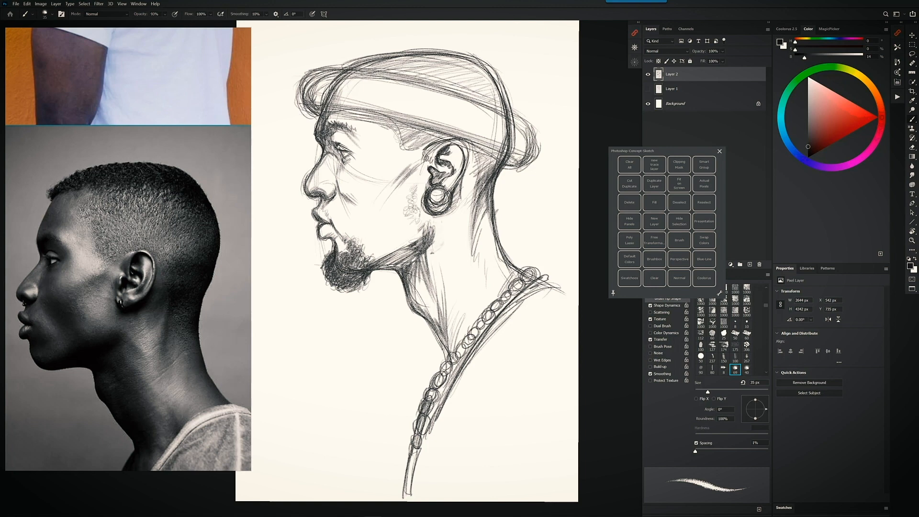
mouse_move(337, 140)
mouse_down()
mouse_move(353, 153)
mouse_move(348, 160)
mouse_up()
mouse_move(458, 187)
mouse_down()
mouse_move(452, 206)
mouse_move(436, 208)
mouse_move(436, 197)
mouse_up()
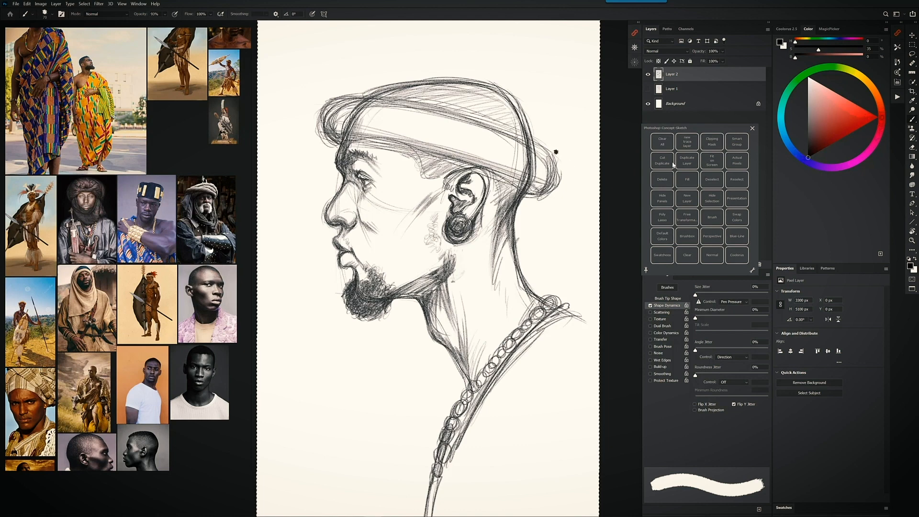
Create a new trace layer over the profile sketch and toggle the visibility of Layer 3 off and on.
click(687, 141)
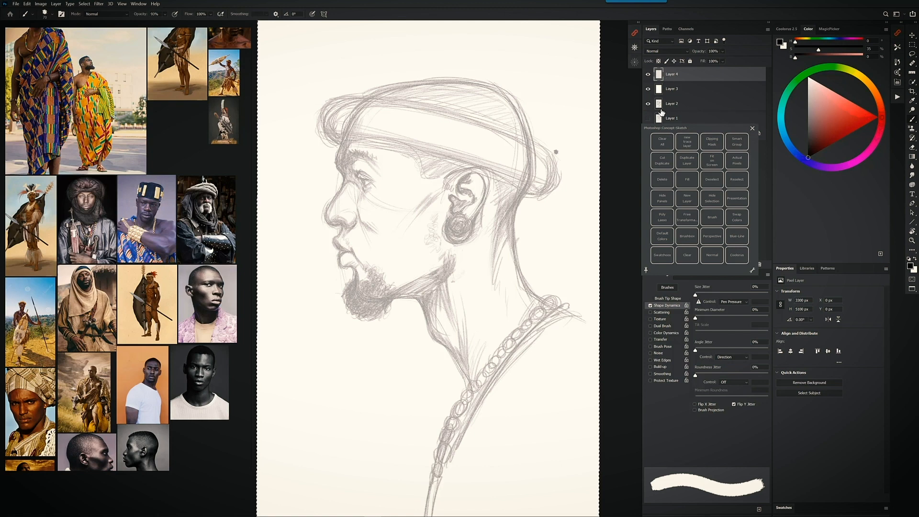
click(649, 90)
click(649, 90)
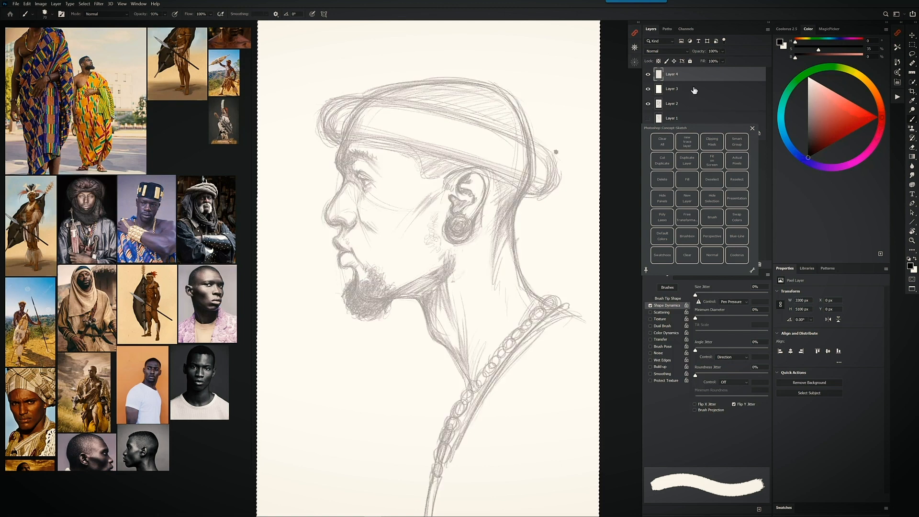
Check the new trace layer's visibility and choose the DPT Gnib brush for inking.
click(647, 75)
click(648, 75)
right_click(472, 240)
scroll(421, 358, down, 5)
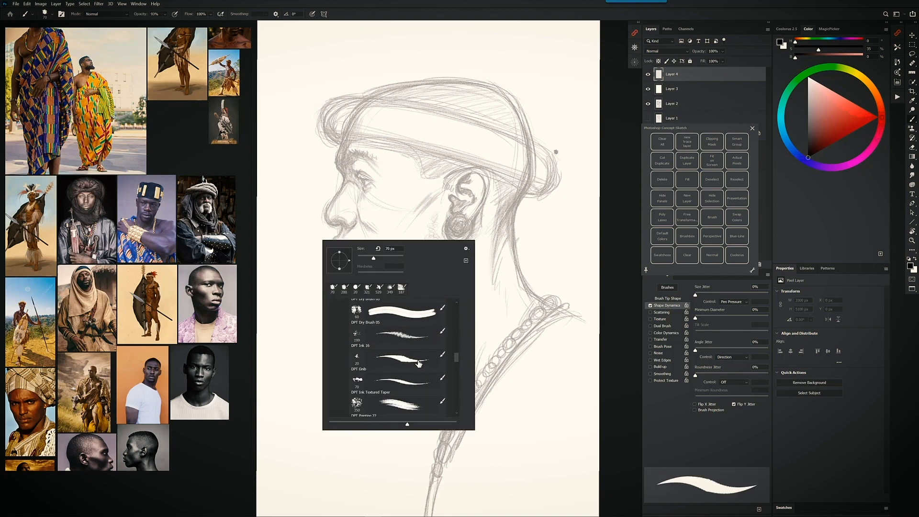
click(416, 367)
click(500, 328)
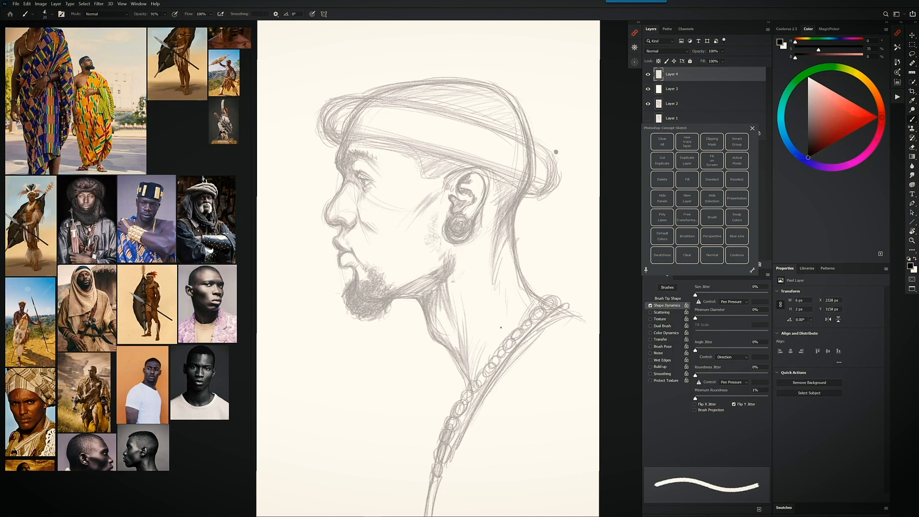
Ink the eyebrow in black with tapered hair strokes, using an enlarged brush tip.
mouse_move(343, 141)
mouse_down()
mouse_move(344, 173)
mouse_move(333, 167)
mouse_move(353, 147)
mouse_move(342, 146)
mouse_move(374, 150)
mouse_move(376, 161)
mouse_move(381, 152)
mouse_move(355, 150)
mouse_move(366, 147)
mouse_up()
key(bracketright)
key(bracketright)
key(bracketright)
drag(345, 156, 372, 144)
drag(353, 151, 366, 149)
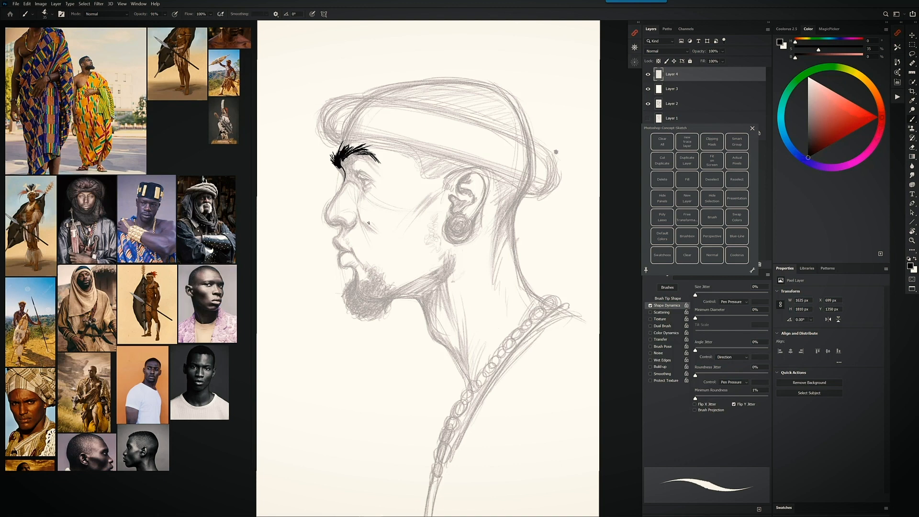
drag(368, 224, 393, 201)
key(ctrl+z)
key(ctrl+z)
Ink the nose, lips, chin and underside of the jaw, with the grayscale left-facing profile photo enlarged for reference.
drag(325, 218, 333, 225)
key(bracketleft)
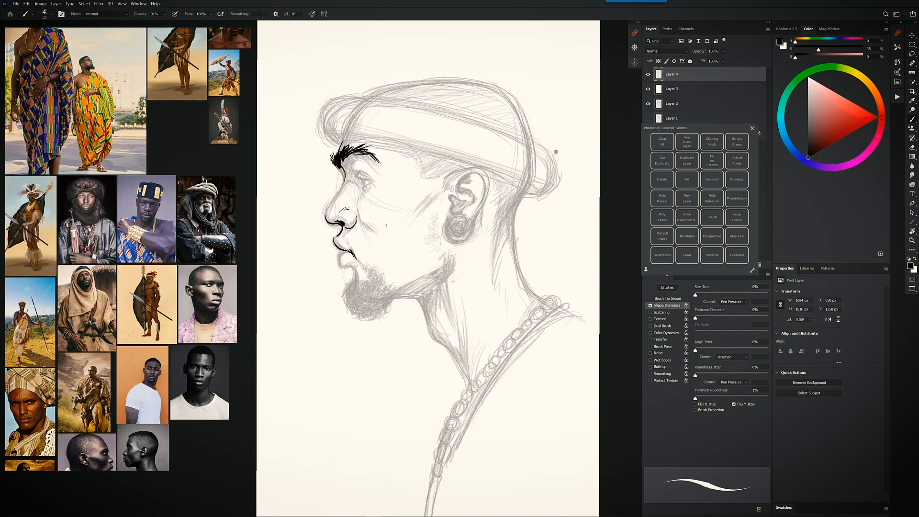
double_click(150, 437)
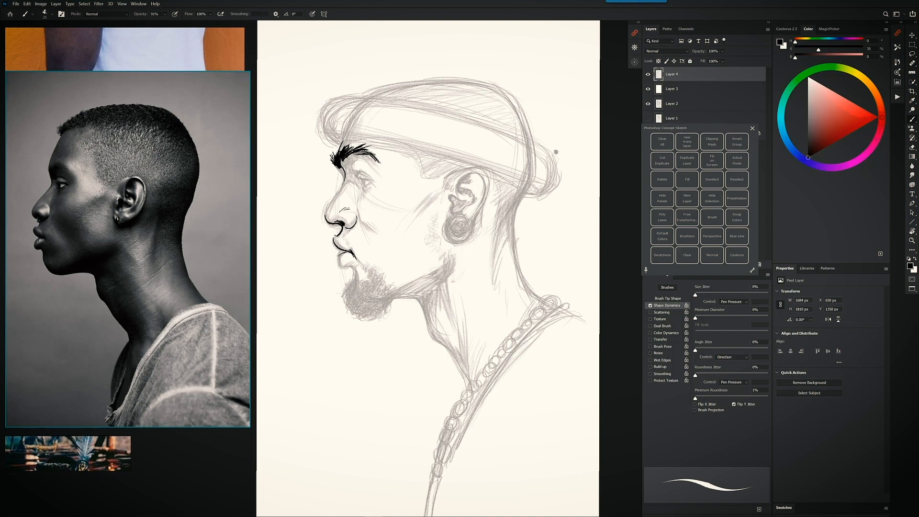
mouse_move(346, 262)
mouse_down()
mouse_move(340, 271)
mouse_move(354, 268)
mouse_move(346, 297)
mouse_up()
drag(346, 180, 324, 219)
mouse_move(391, 300)
mouse_down()
mouse_move(378, 319)
mouse_move(389, 301)
mouse_move(436, 305)
mouse_up()
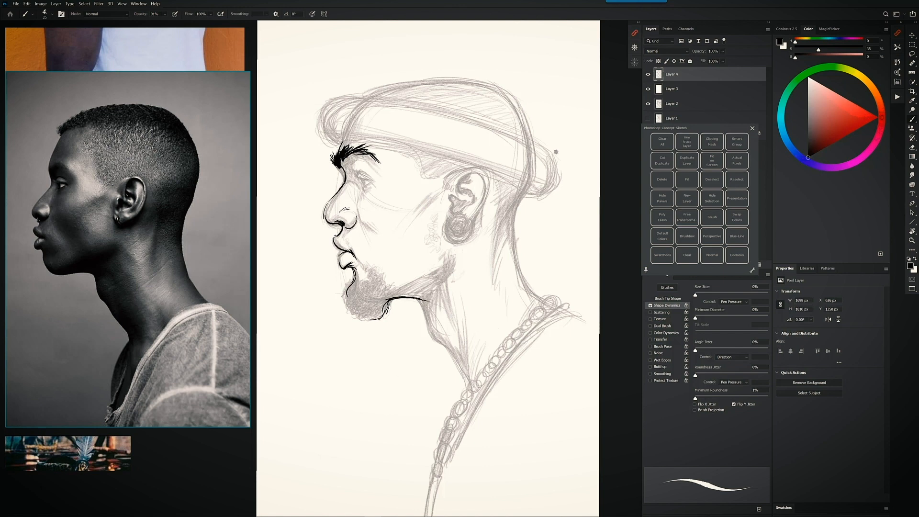
Choose the DPT Pocket Brush Pen and ink a thick contour down the front of the neck.
right_click(448, 352)
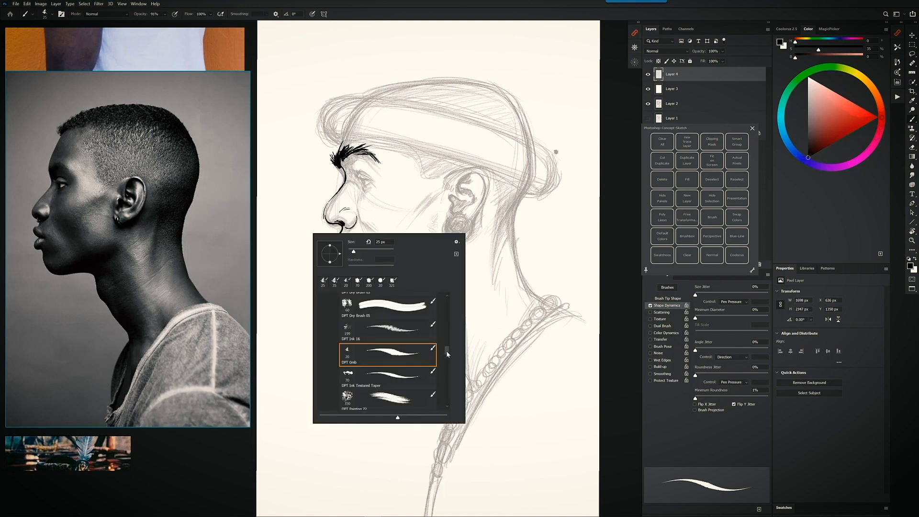
drag(446, 352, 446, 341)
double_click(418, 345)
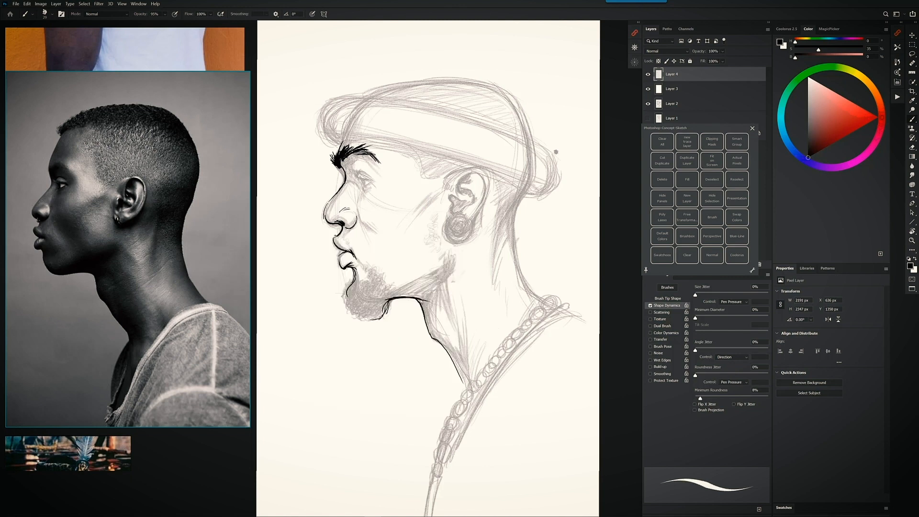
drag(421, 301, 461, 376)
key(bracketright)
mouse_move(420, 303)
mouse_down()
mouse_move(461, 385)
mouse_move(423, 382)
mouse_move(415, 369)
mouse_up()
Choose DPT Dry Brush 01 and start filling the goatee with rough black texture.
right_click(291, 286)
scroll(383, 381, down, 6)
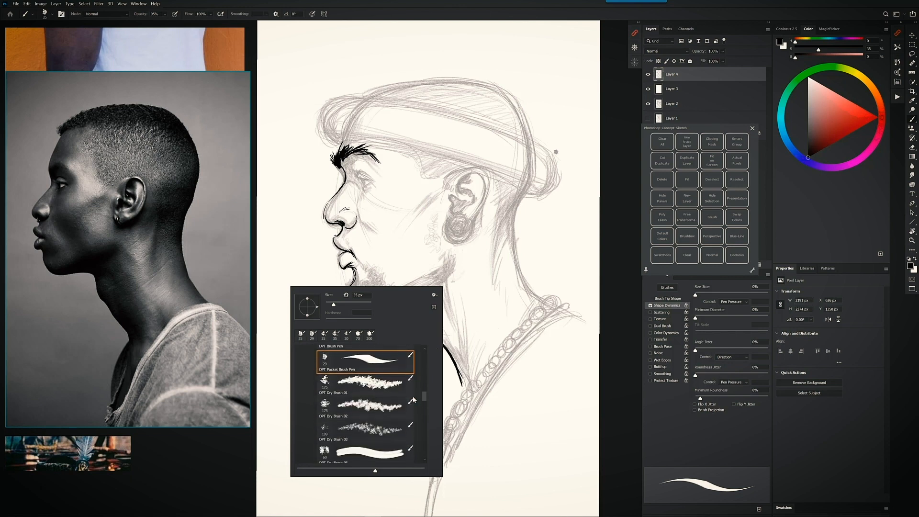
double_click(384, 381)
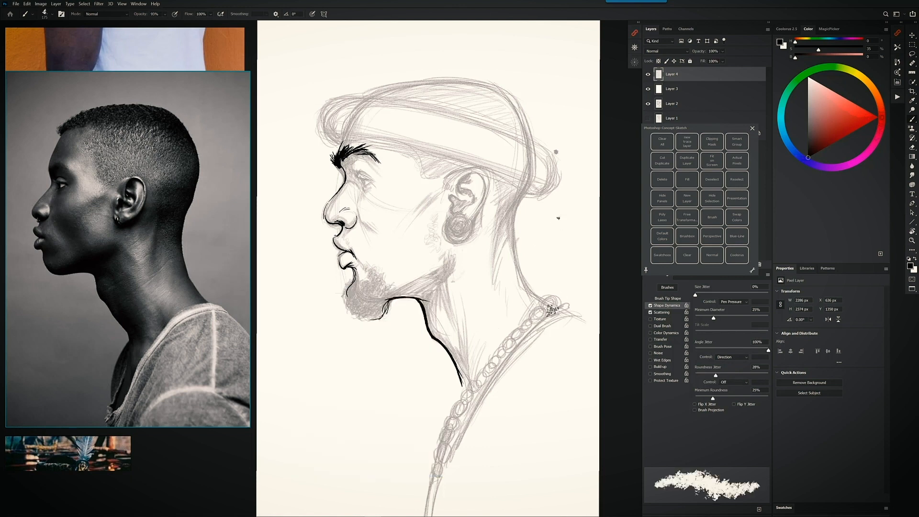
mouse_move(361, 303)
mouse_down()
mouse_move(377, 290)
mouse_move(355, 297)
mouse_move(376, 316)
mouse_move(357, 313)
mouse_move(349, 285)
mouse_move(348, 305)
mouse_move(367, 278)
mouse_move(353, 318)
mouse_move(375, 317)
mouse_move(382, 290)
mouse_move(390, 301)
mouse_move(365, 321)
mouse_up()
Choose the curly DPT Ink Cross Hatch 03 brush and apply its texture to the goatee at a smaller size.
right_click(450, 291)
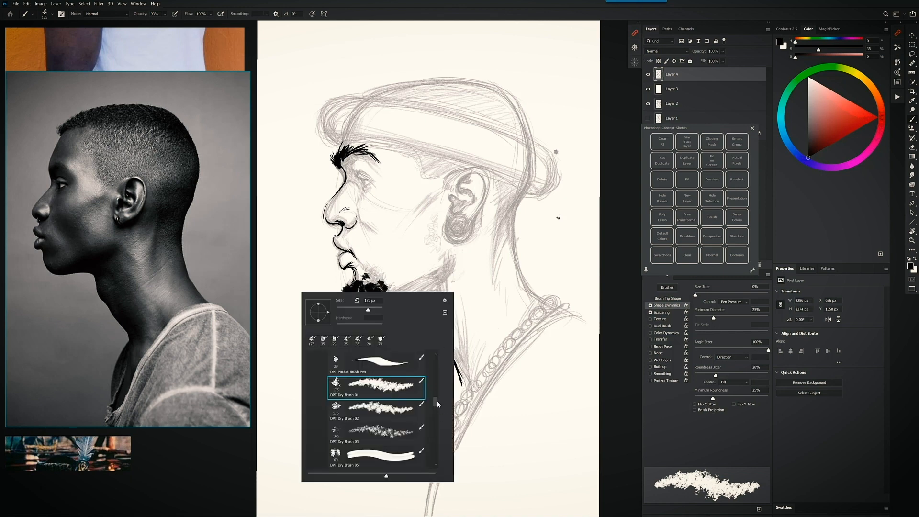
drag(436, 400, 435, 371)
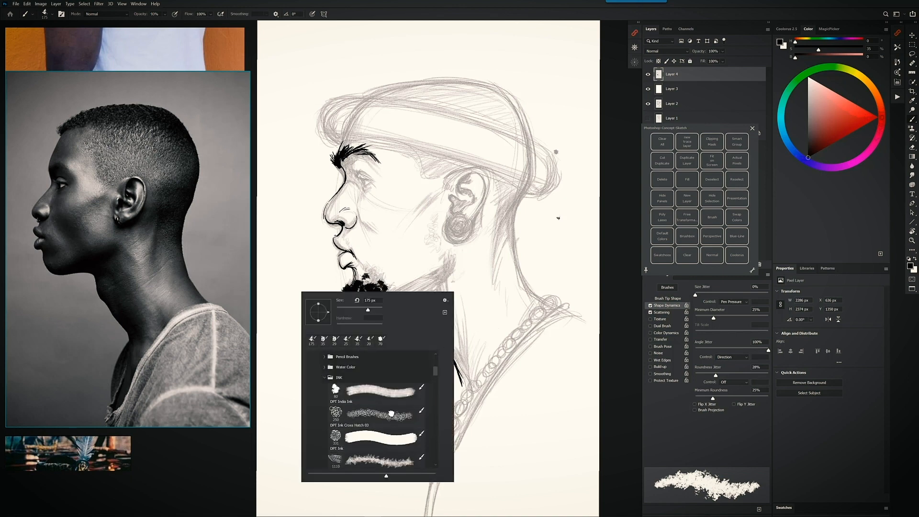
click(376, 415)
click(374, 289)
key(bracketleft)
key(bracketleft)
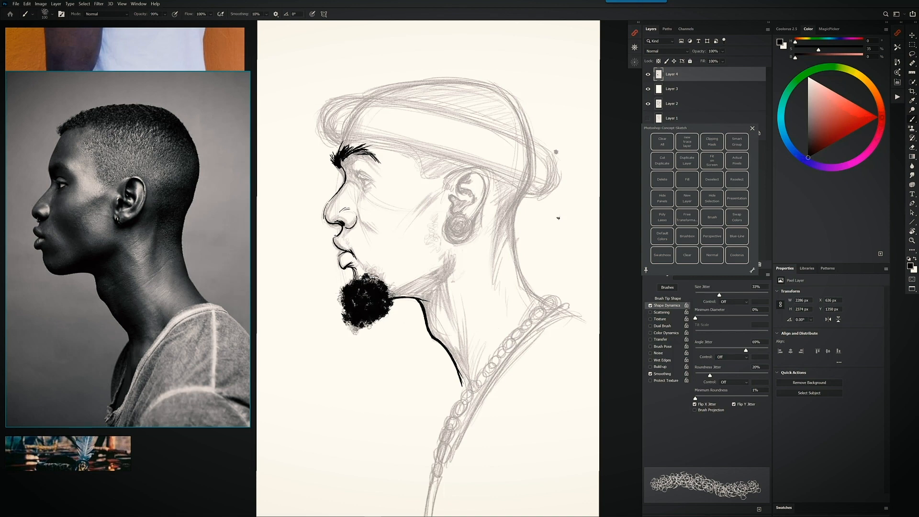
Scribble small curls around the goatee's lower, outer and upper edges, extending it toward the jaw.
key(bracketleft)
key(bracketleft)
key(bracketleft)
key(bracketleft)
key(bracketleft)
key(bracketright)
key(bracketright)
key(bracketright)
key(bracketright)
key(bracketright)
mouse_move(382, 316)
mouse_down()
mouse_move(365, 326)
mouse_move(341, 306)
mouse_move(346, 323)
mouse_move(363, 324)
mouse_move(343, 310)
mouse_up()
key(bracketleft)
key(bracketleft)
key(bracketleft)
key(bracketleft)
key(bracketleft)
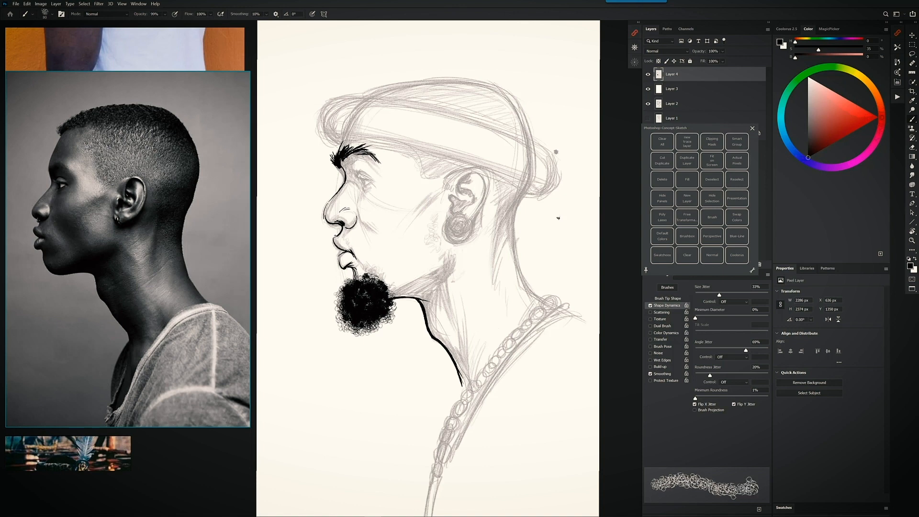
mouse_move(369, 272)
mouse_down()
mouse_move(388, 298)
mouse_move(401, 273)
mouse_move(380, 282)
mouse_move(391, 279)
mouse_move(392, 293)
mouse_move(378, 278)
mouse_move(383, 307)
mouse_move(407, 289)
mouse_up()
Set the brush's size control to Pen Pressure and fill in the hair above the headband and the hairline beneath it.
key(bracketright)
key(bracketright)
key(bracketright)
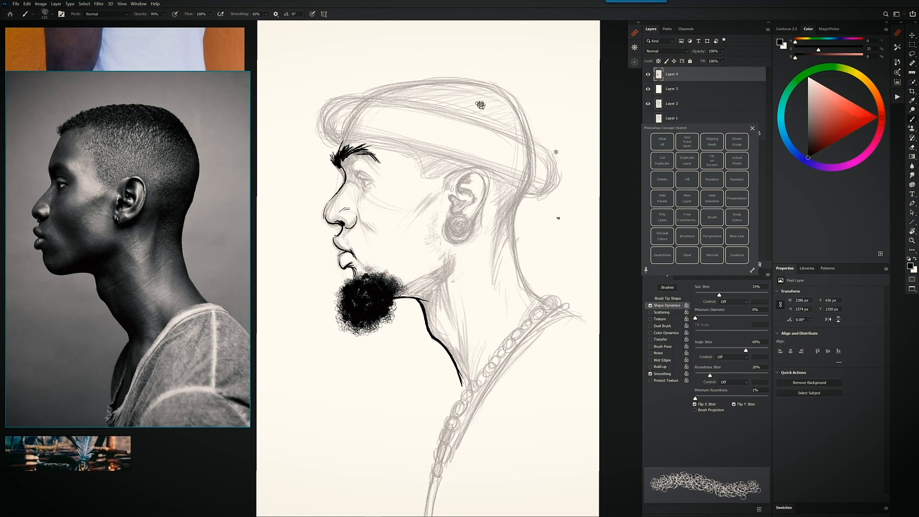
mouse_move(397, 92)
mouse_down()
mouse_move(377, 94)
mouse_move(438, 88)
mouse_up()
click(732, 302)
click(728, 316)
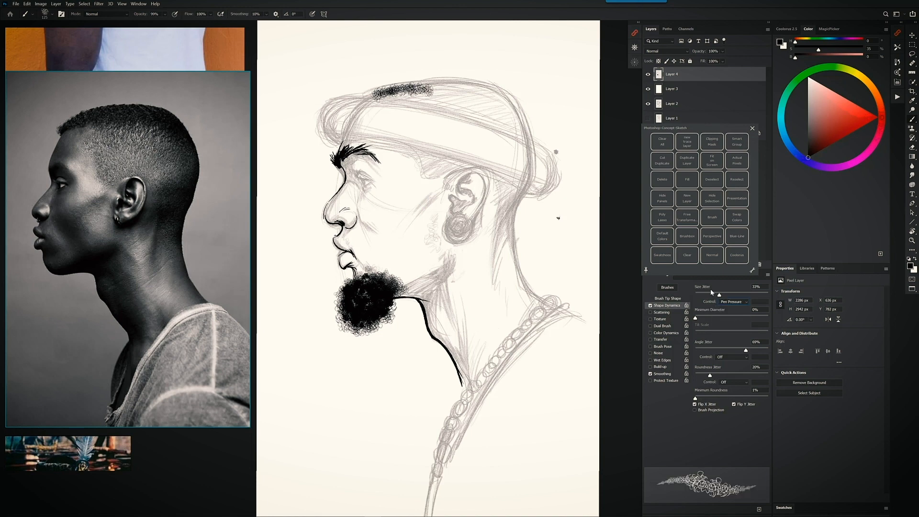
mouse_move(378, 91)
mouse_down()
mouse_move(493, 94)
mouse_move(526, 125)
mouse_move(383, 103)
mouse_move(425, 93)
mouse_move(479, 98)
mouse_move(374, 96)
mouse_move(478, 114)
mouse_move(431, 98)
mouse_move(507, 98)
mouse_move(516, 103)
mouse_move(486, 115)
mouse_move(510, 122)
mouse_move(483, 98)
mouse_move(526, 134)
mouse_move(517, 100)
mouse_move(526, 136)
mouse_move(423, 83)
mouse_move(459, 82)
mouse_move(416, 88)
mouse_move(492, 111)
mouse_move(471, 110)
mouse_up()
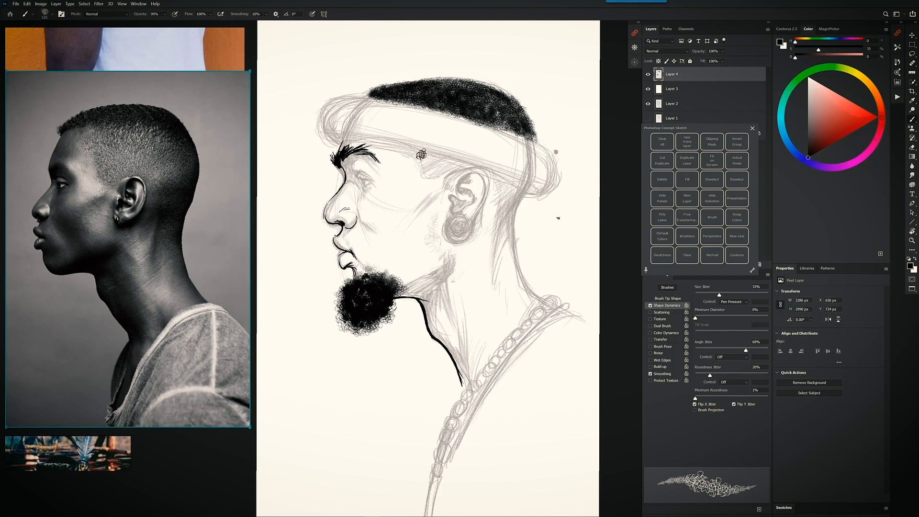
mouse_move(420, 154)
mouse_down()
mouse_move(406, 144)
mouse_move(530, 186)
mouse_move(506, 198)
mouse_move(514, 190)
mouse_up()
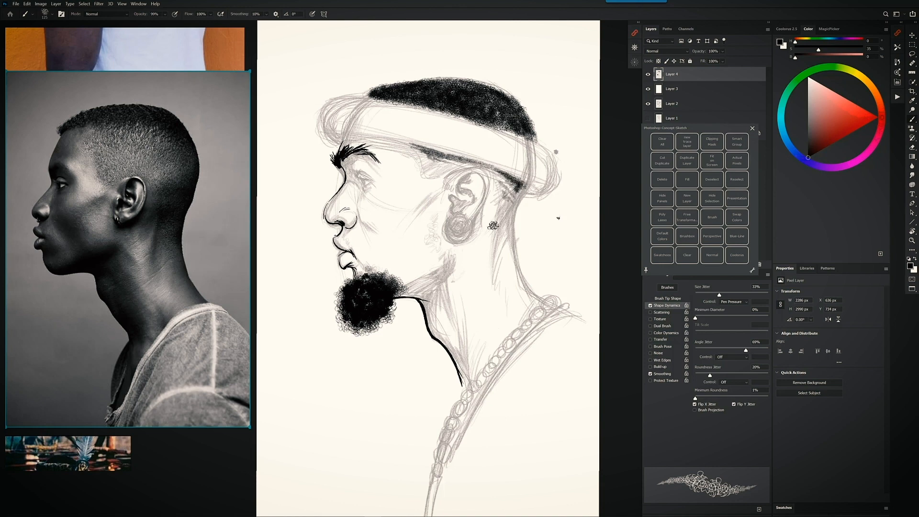
Lasso the shadow between the eyebrow and nose bridge, fill it with black and deselect.
key(l)
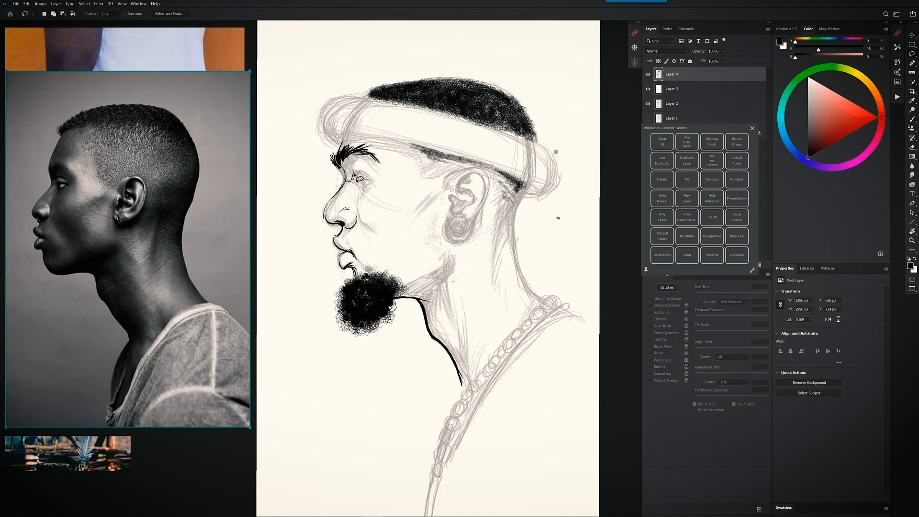
drag(362, 153, 336, 168)
key(alt+BackSpace)
key(alt+d)
key(Escape)
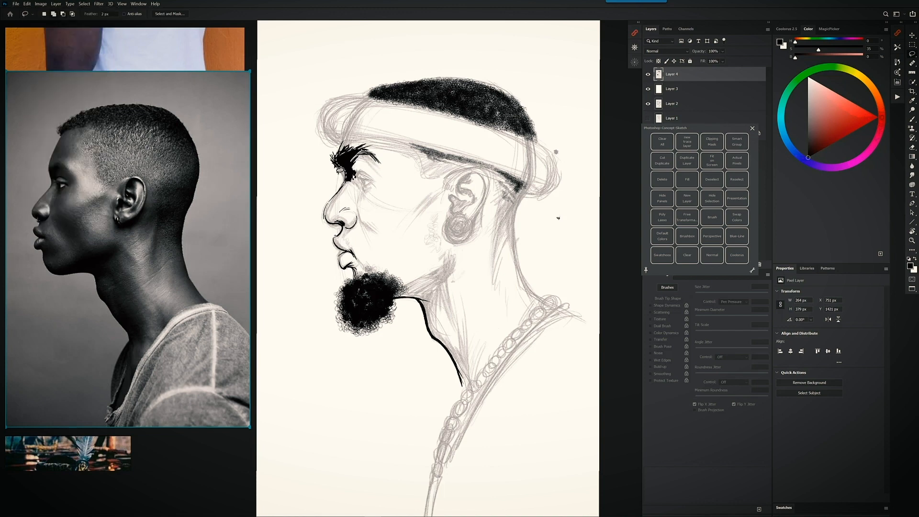
key(ctrl+d)
Outline the upper eyelid and eye with the lasso, fill the shape with black and deselect.
drag(360, 186, 360, 182)
key(alt+d)
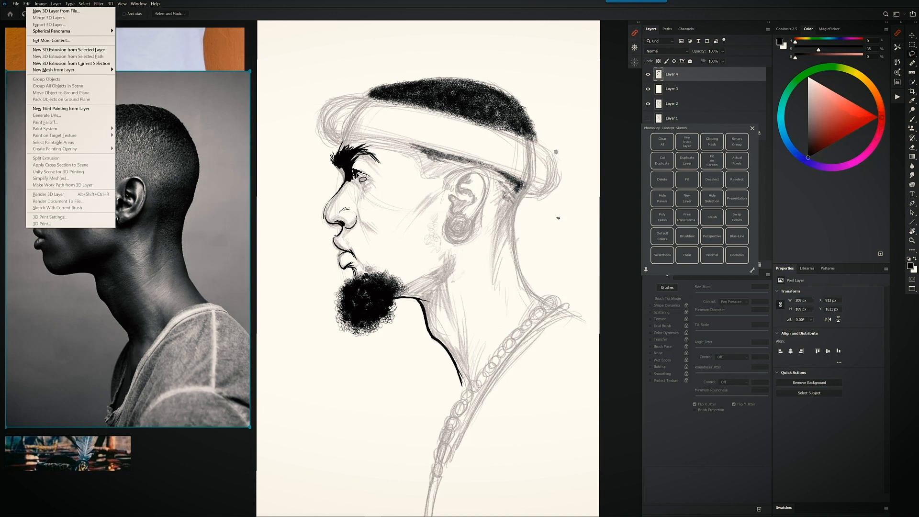
key(Escape)
key(ctrl+d)
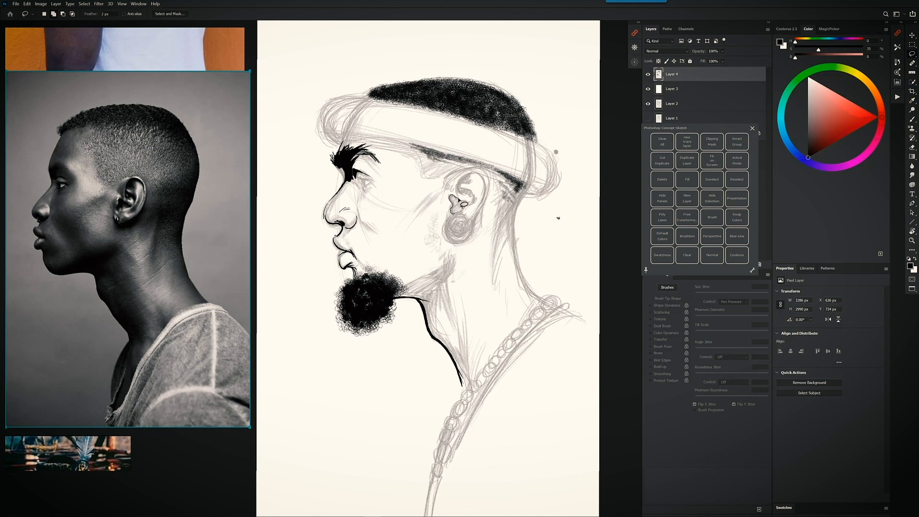
Lasso and fill black shadow shapes in the ear, round earring, jawline and front of the neck.
mouse_move(462, 216)
mouse_down()
mouse_move(466, 174)
mouse_move(482, 179)
mouse_move(476, 174)
mouse_move(467, 203)
mouse_up()
drag(485, 192, 480, 175)
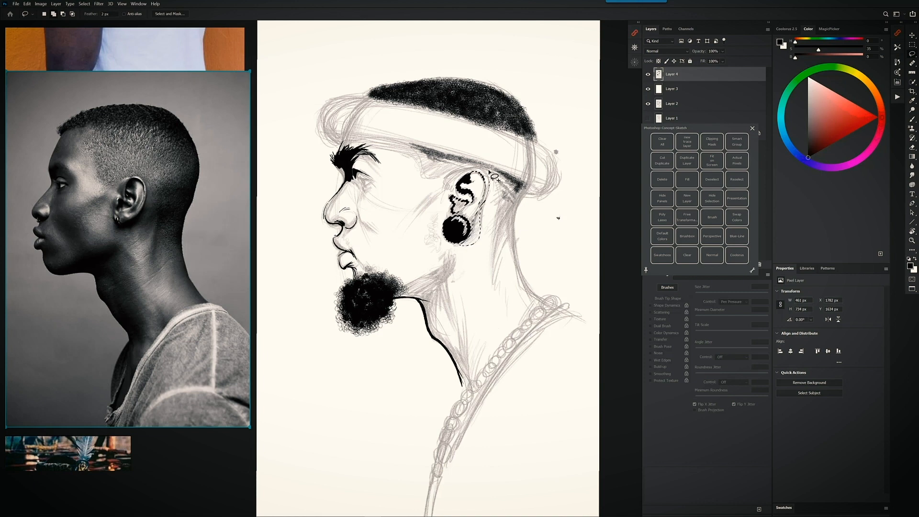
mouse_move(405, 289)
mouse_down()
mouse_move(451, 256)
mouse_move(441, 290)
mouse_move(447, 308)
mouse_move(435, 296)
mouse_move(425, 302)
mouse_move(468, 375)
mouse_move(463, 395)
mouse_move(420, 307)
mouse_move(398, 296)
mouse_up()
key(alt+BackSpace)
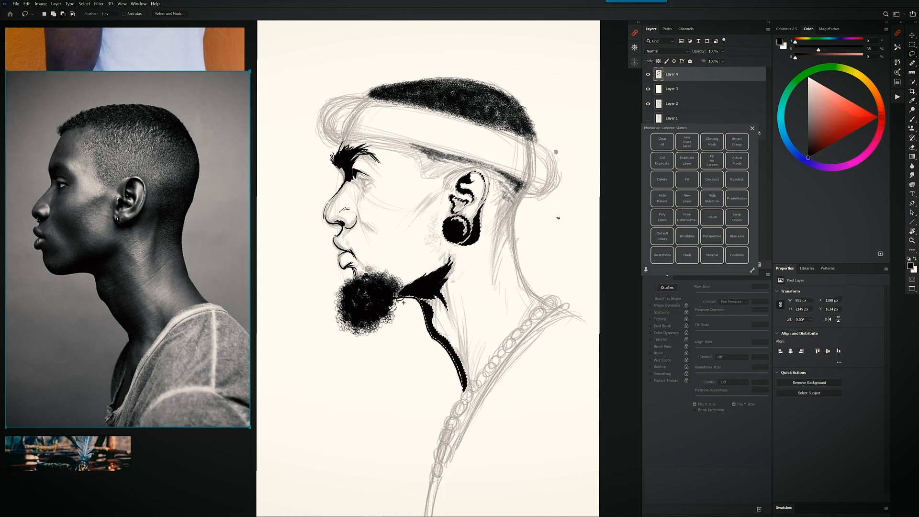
key(alt+d)
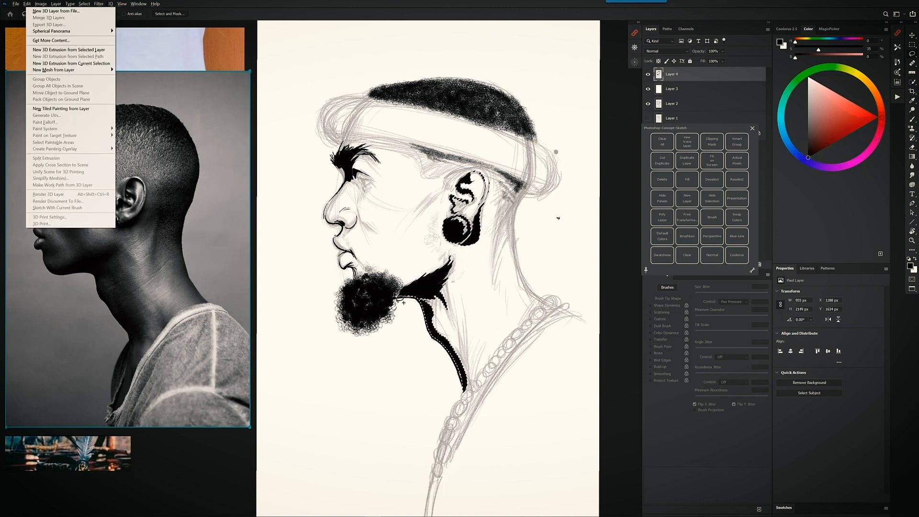
key(Escape)
key(ctrl+d)
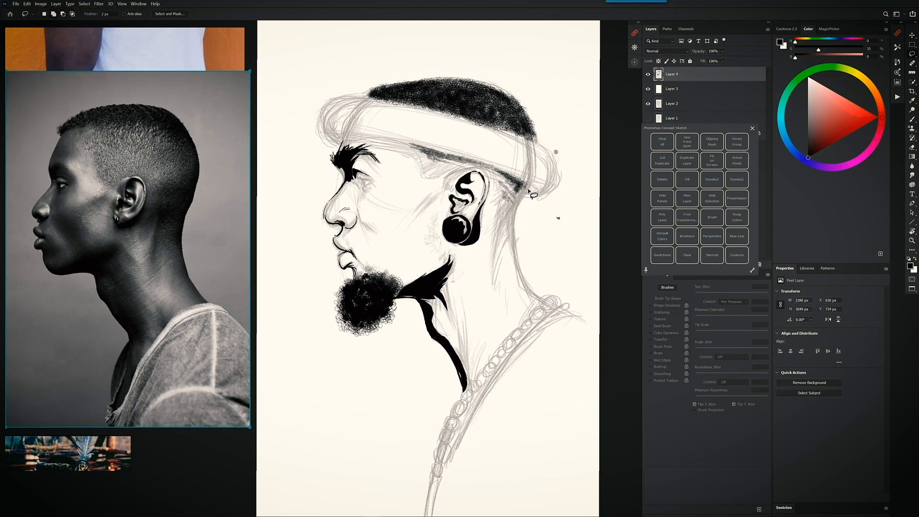
Lasso tapered shadow shapes behind the ear and down the nape, and fill them with black.
mouse_move(531, 187)
mouse_down()
mouse_move(514, 228)
mouse_move(527, 291)
mouse_move(507, 223)
mouse_move(493, 269)
mouse_move(502, 205)
mouse_move(535, 190)
mouse_up()
key(alt+BackSpace)
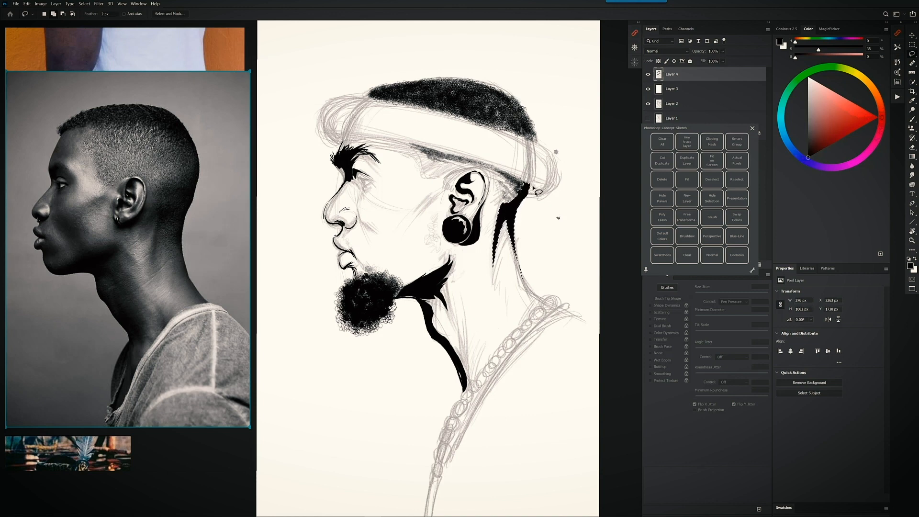
key(ctrl+d)
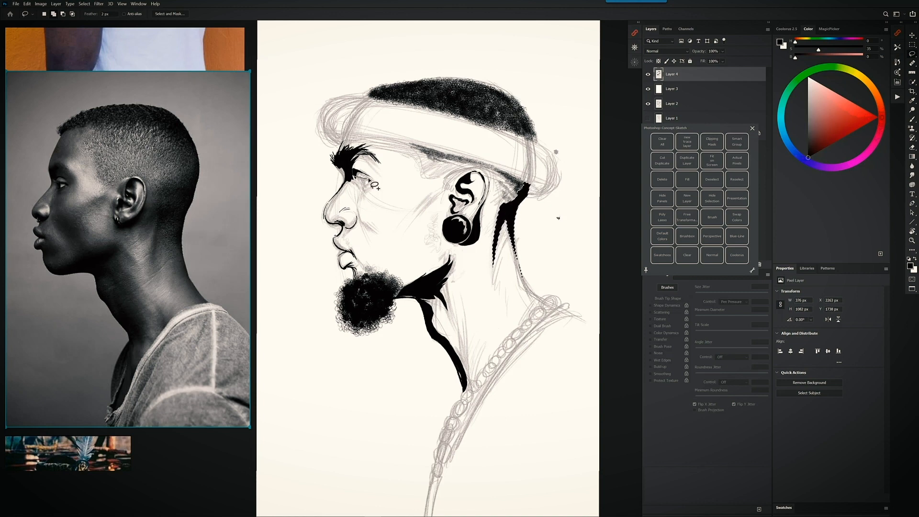
Lasso and fill small black accents along the lower eye and around the lips.
drag(369, 180, 354, 177)
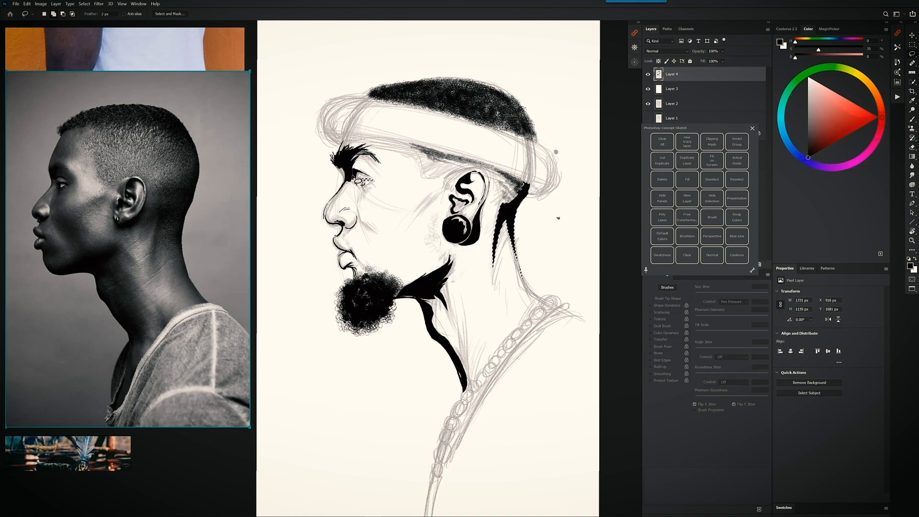
key(ctrl+d)
drag(355, 260, 337, 245)
key(alt+d)
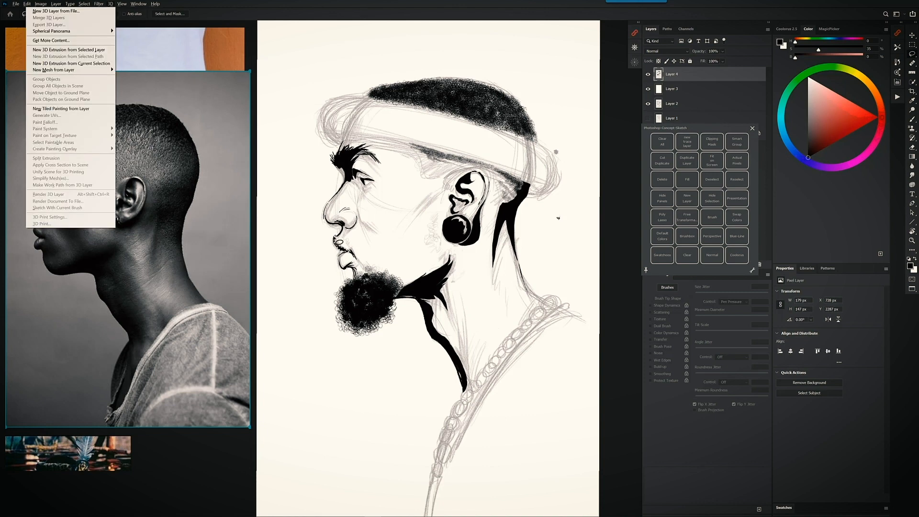
key(Escape)
key(ctrl+d)
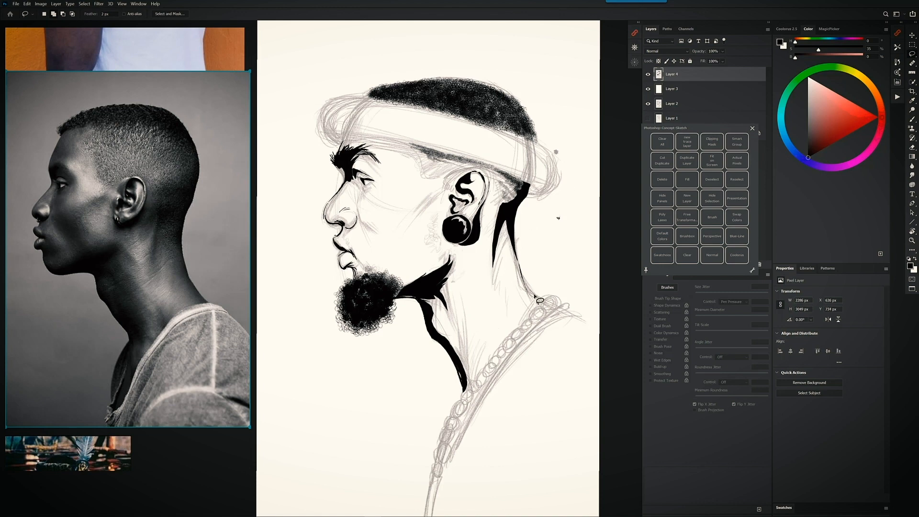
Fill a solid black shadow band in the hair along the headband's upper edge and its back corner.
mouse_move(378, 102)
mouse_down()
mouse_move(479, 111)
mouse_move(503, 127)
mouse_move(535, 129)
mouse_move(544, 150)
mouse_move(374, 101)
mouse_up()
key(alt+BackSpace)
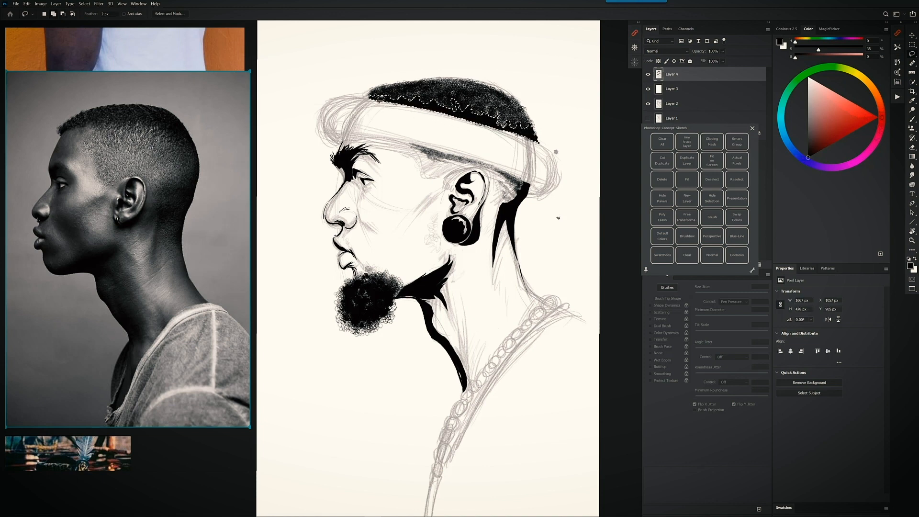
key(ctrl+d)
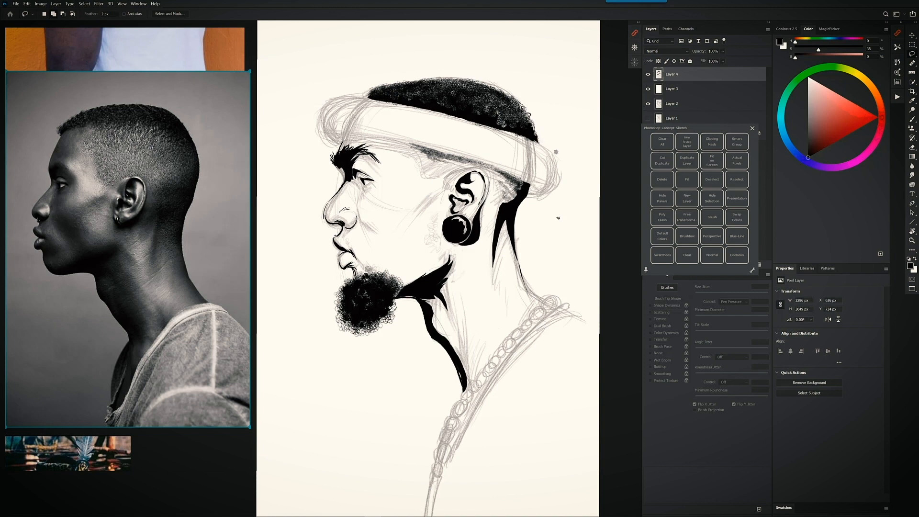
drag(537, 138, 540, 139)
key(alt+BackSpace)
key(ctrl+d)
right_click(539, 271)
right_click(588, 254)
click(575, 392)
double_click(708, 74)
click(749, 68)
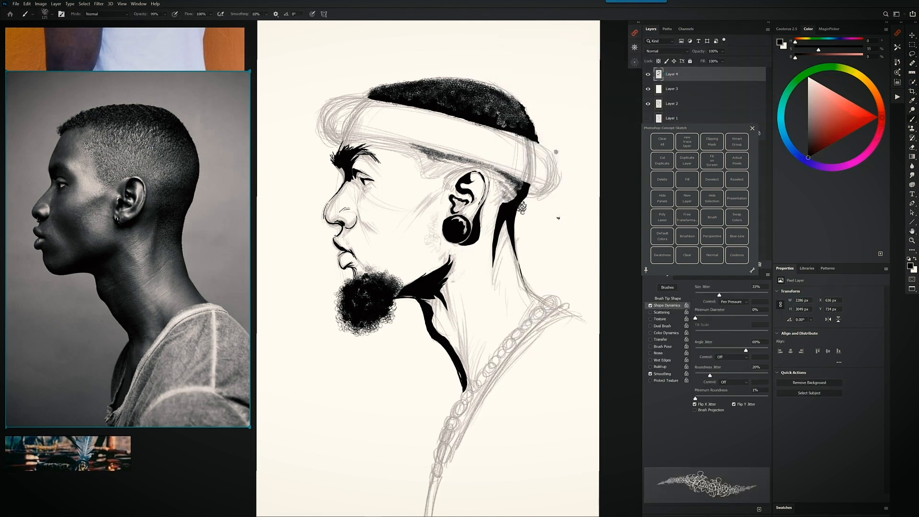
Enlarge the curly brush and scribble loose curls along the outer contour of the hair from back to front.
key(bracketright)
key(bracketright)
mouse_move(517, 120)
mouse_down()
mouse_move(502, 99)
mouse_move(462, 94)
mouse_move(455, 80)
mouse_move(433, 82)
mouse_up()
mouse_move(380, 89)
mouse_down()
mouse_move(464, 92)
mouse_move(399, 76)
mouse_move(409, 98)
mouse_move(477, 94)
mouse_move(420, 71)
mouse_move(443, 69)
mouse_move(479, 95)
mouse_move(469, 87)
mouse_move(492, 89)
mouse_move(536, 132)
mouse_move(514, 89)
mouse_move(502, 118)
mouse_move(483, 101)
mouse_move(371, 89)
mouse_up()
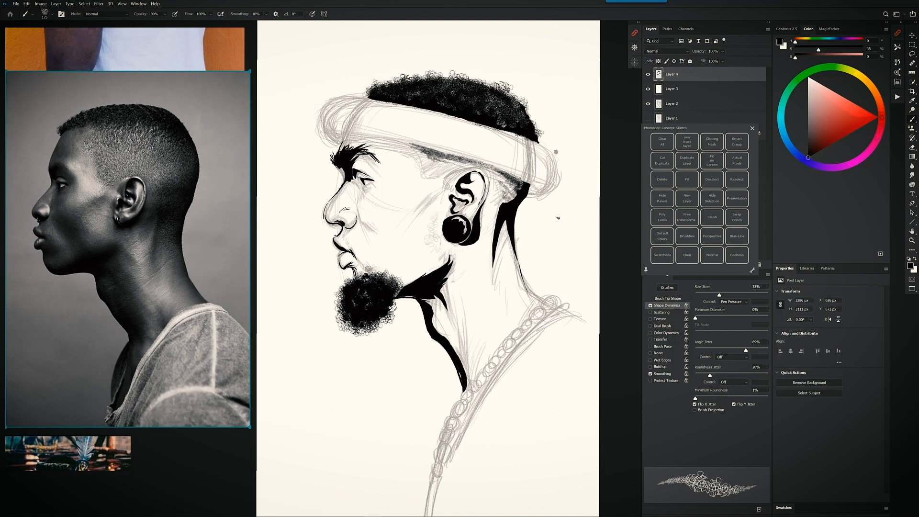
Scribble curls across the crown of the hair, and thin the front curls with the brush in Clear mode.
mouse_move(435, 75)
mouse_down()
mouse_move(479, 102)
mouse_move(447, 79)
mouse_move(428, 83)
mouse_move(478, 78)
mouse_up()
click(687, 255)
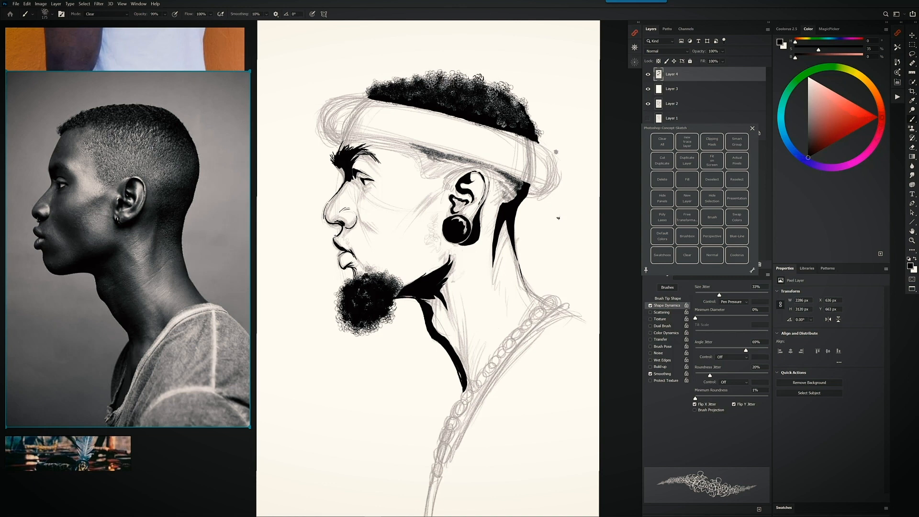
mouse_move(416, 79)
mouse_down()
mouse_move(389, 84)
mouse_move(401, 84)
mouse_up()
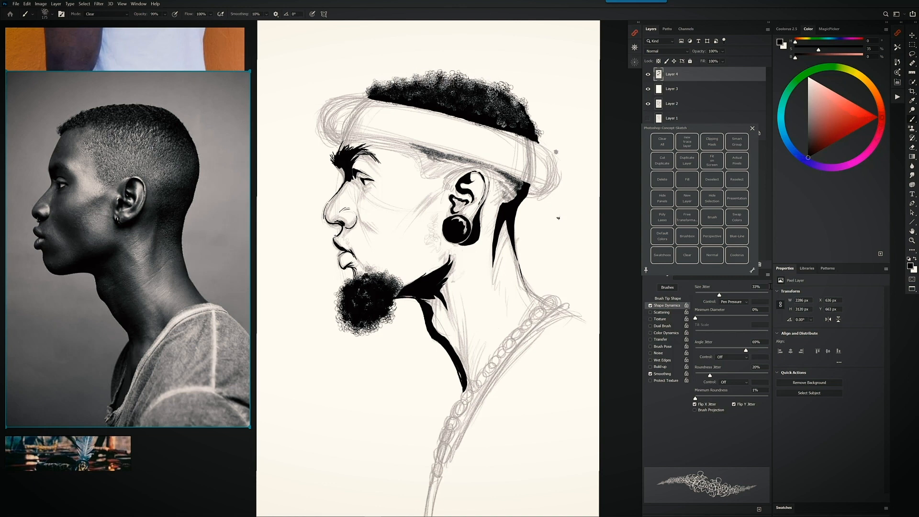
Return the brush to Normal mode and scribble more curls over the hair's front and back and the nape below the headband.
click(712, 255)
drag(488, 87, 505, 105)
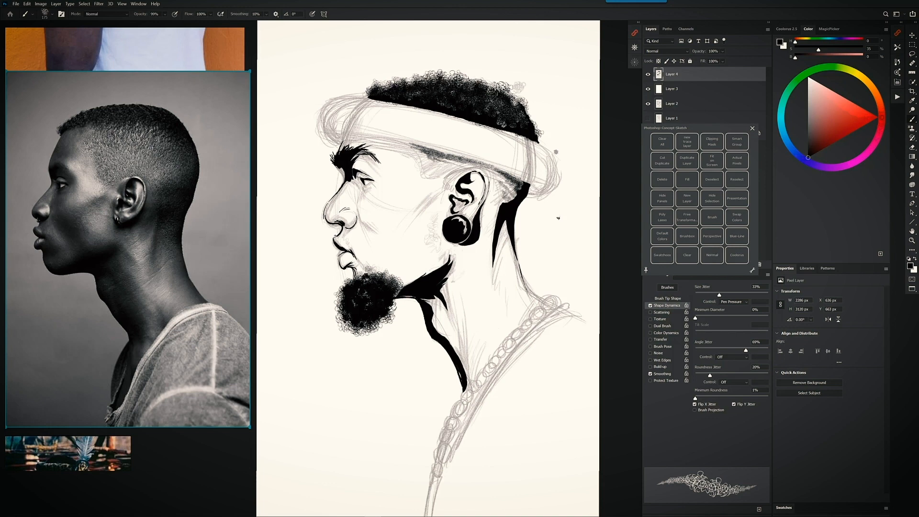
drag(376, 91, 416, 80)
mouse_move(515, 126)
mouse_down()
mouse_move(526, 117)
mouse_move(521, 107)
mouse_move(531, 137)
mouse_up()
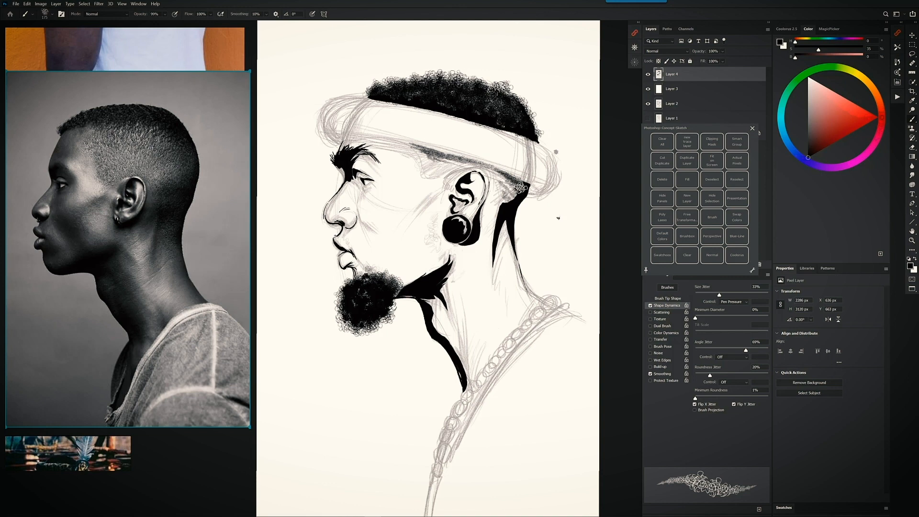
mouse_move(519, 189)
mouse_down()
mouse_move(514, 199)
mouse_move(512, 181)
mouse_move(502, 201)
mouse_move(505, 182)
mouse_move(501, 227)
mouse_up()
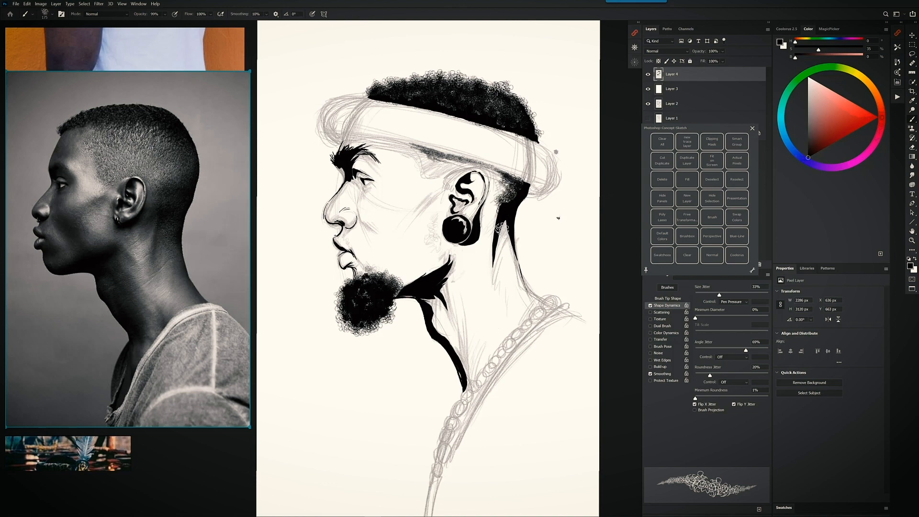
Choose the DPT Ink Texture 01 brush and paint a ragged black band along the neckline from the shoulder to the page bottom.
right_click(481, 216)
scroll(469, 297, down, 8)
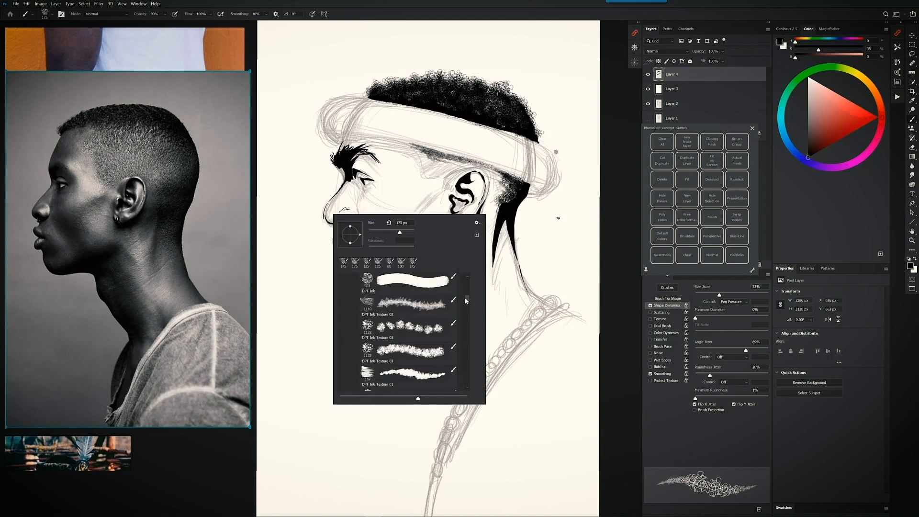
click(408, 323)
click(510, 368)
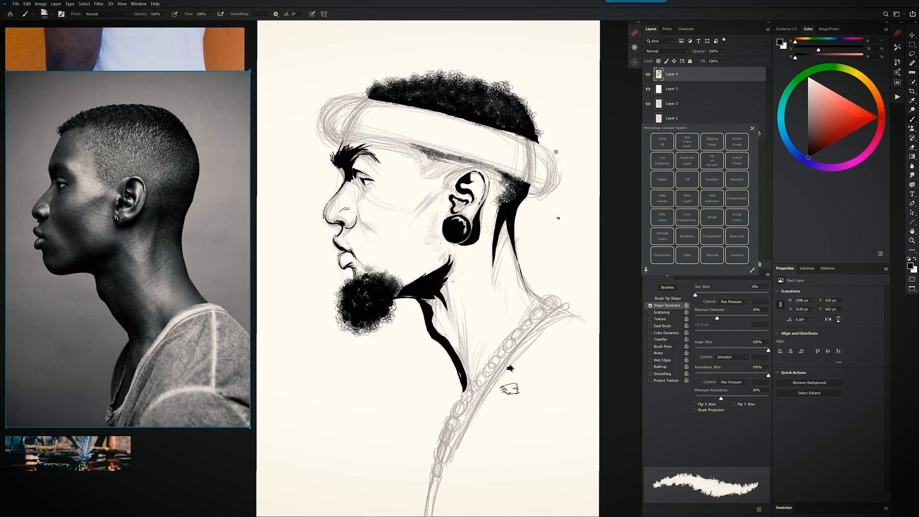
mouse_move(524, 344)
mouse_down()
mouse_move(551, 329)
mouse_move(538, 333)
mouse_move(567, 299)
mouse_move(579, 300)
mouse_move(579, 319)
mouse_move(563, 307)
mouse_move(528, 323)
mouse_move(436, 497)
mouse_up()
key(ctrl+minus)
mouse_move(444, 435)
mouse_down()
mouse_move(438, 476)
mouse_move(433, 469)
mouse_up()
drag(484, 358, 485, 360)
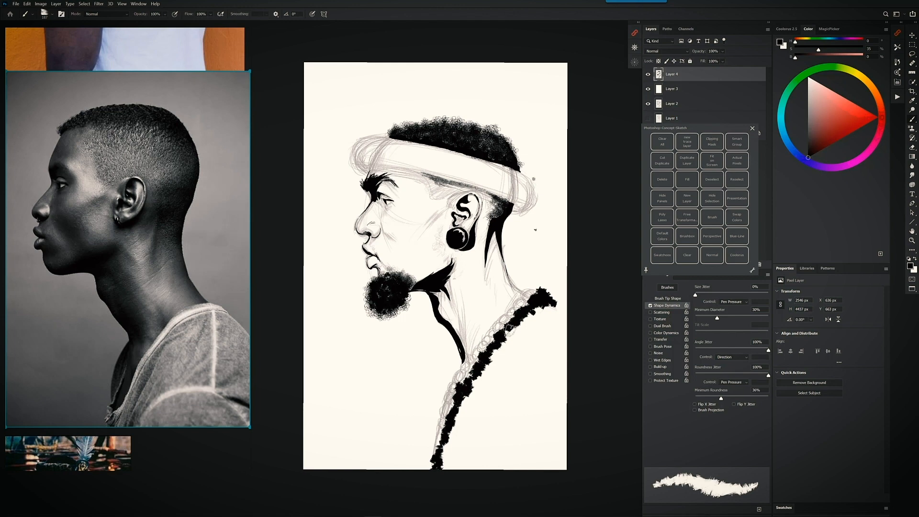
Thicken the ragged neckline band with further black strokes and extend its shoulder end.
drag(511, 330, 549, 294)
drag(468, 377, 461, 390)
drag(552, 301, 555, 300)
drag(504, 341, 443, 460)
drag(481, 357, 477, 365)
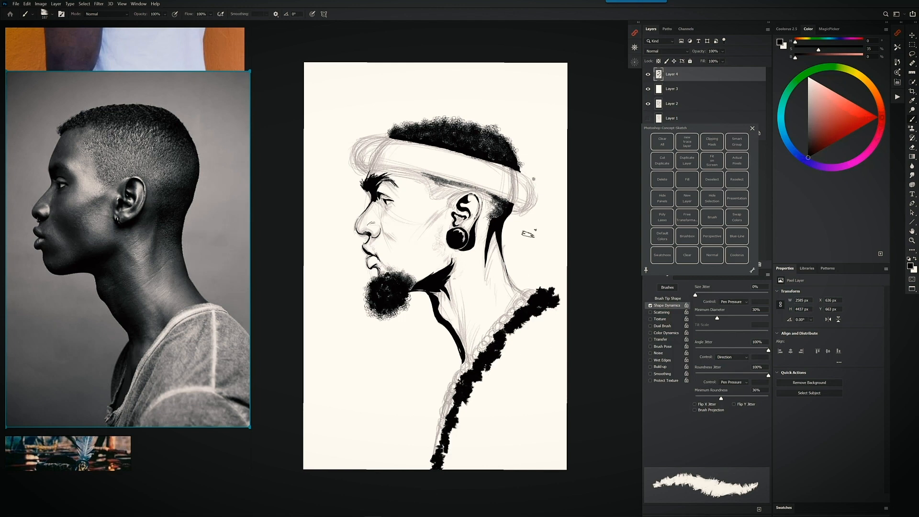
Dab irregular black spots across the middle and back of the headband as a pattern.
drag(519, 189, 518, 200)
mouse_move(497, 192)
mouse_down()
mouse_move(489, 188)
mouse_move(503, 175)
mouse_move(480, 168)
mouse_move(479, 178)
mouse_move(444, 181)
mouse_move(445, 165)
mouse_up()
mouse_move(453, 153)
mouse_down()
mouse_move(447, 164)
mouse_move(455, 164)
mouse_up()
mouse_move(395, 148)
mouse_down()
mouse_move(414, 148)
mouse_move(412, 161)
mouse_move(431, 169)
mouse_move(429, 157)
mouse_move(408, 151)
mouse_move(447, 155)
mouse_up()
drag(433, 170, 447, 178)
drag(512, 200, 524, 211)
drag(522, 189, 529, 199)
drag(526, 185, 530, 194)
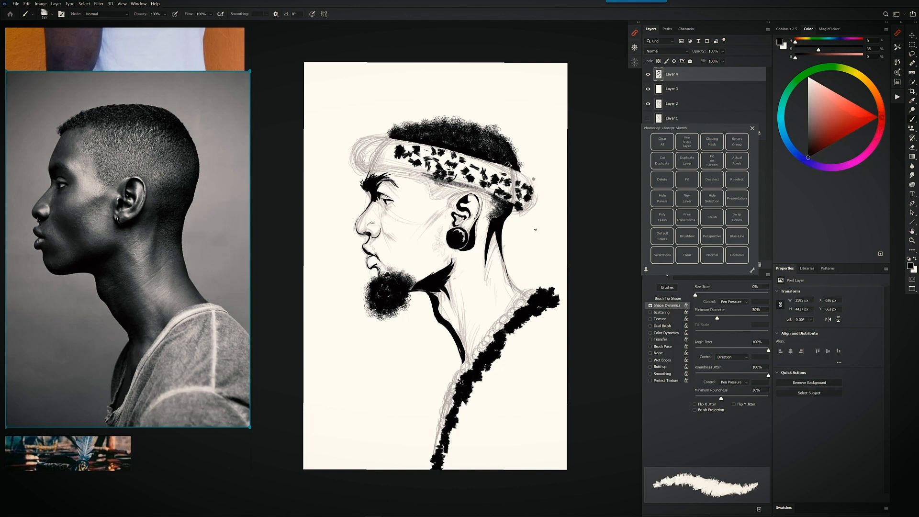
Continue the black spot pattern over the front of the headband and fill the remaining gaps along its length.
mouse_move(366, 154)
mouse_down()
mouse_move(363, 165)
mouse_move(373, 167)
mouse_up()
mouse_move(375, 154)
mouse_down()
mouse_move(372, 165)
mouse_move(367, 159)
mouse_move(394, 167)
mouse_up()
mouse_move(401, 159)
mouse_down()
mouse_move(405, 168)
mouse_move(389, 154)
mouse_up()
mouse_move(371, 145)
mouse_down()
mouse_move(360, 161)
mouse_move(415, 170)
mouse_up()
drag(384, 138, 387, 147)
drag(475, 161, 483, 167)
drag(485, 162, 494, 168)
drag(370, 140, 376, 144)
drag(365, 141, 355, 151)
drag(464, 156, 519, 177)
drag(474, 186, 479, 192)
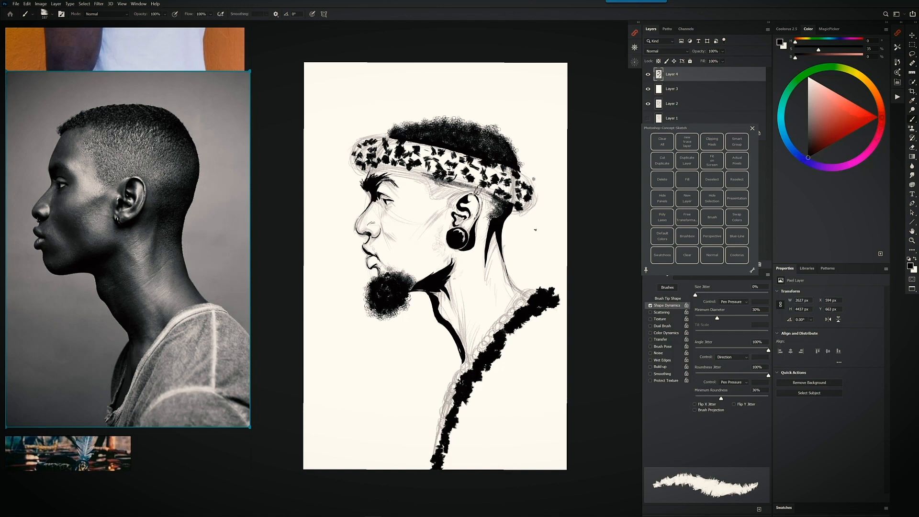
drag(418, 165, 424, 171)
Paint a ragged black border along the page's upper, right and left edges.
shift+click(570, 63)
key(ctrl+z)
mouse_move(305, 62)
mouse_down()
mouse_move(572, 66)
mouse_move(304, 63)
mouse_up()
mouse_move(566, 62)
mouse_down()
mouse_move(571, 301)
mouse_move(563, 67)
mouse_up()
drag(306, 70, 306, 468)
drag(311, 230, 306, 376)
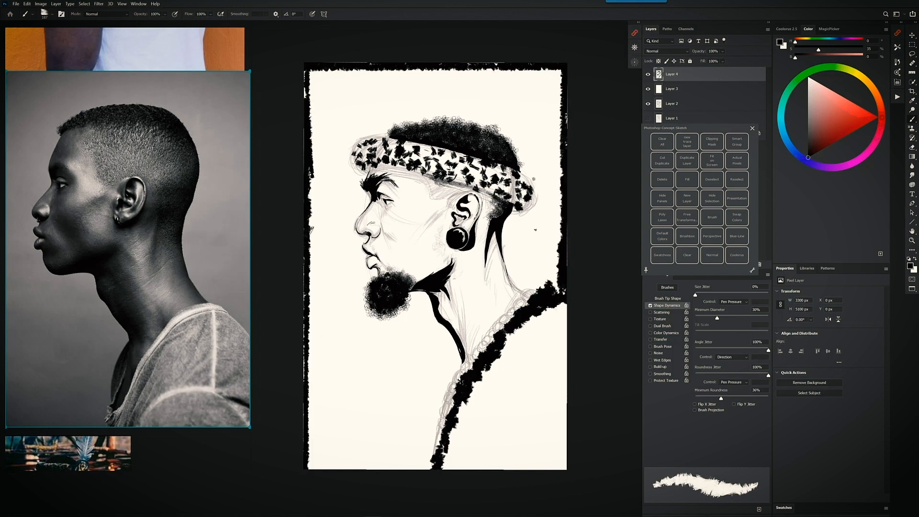
Enlarge the brush to 300 px, thicken the page border, and extend it along the lower edge to the neckline band.
mouse_move(305, 69)
mouse_down()
mouse_move(308, 477)
mouse_move(426, 467)
mouse_up()
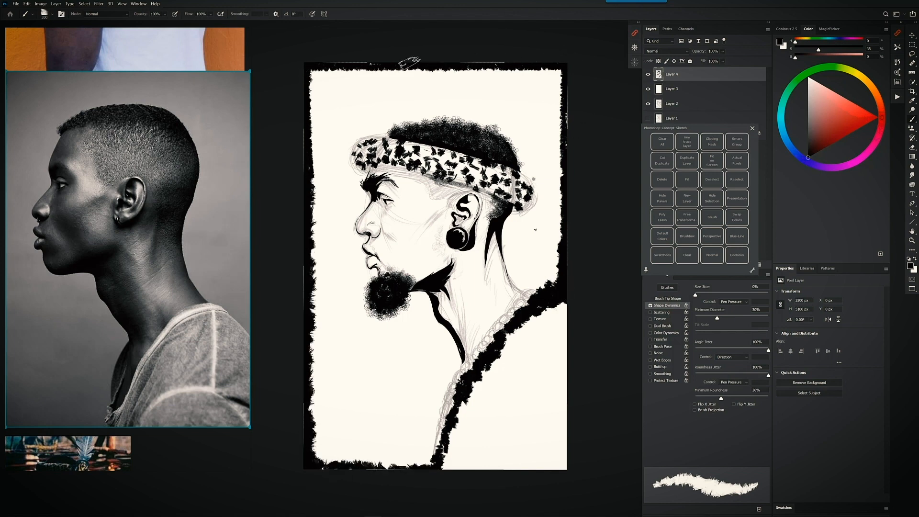
mouse_move(511, 59)
mouse_down()
mouse_move(568, 98)
mouse_move(576, 222)
mouse_up()
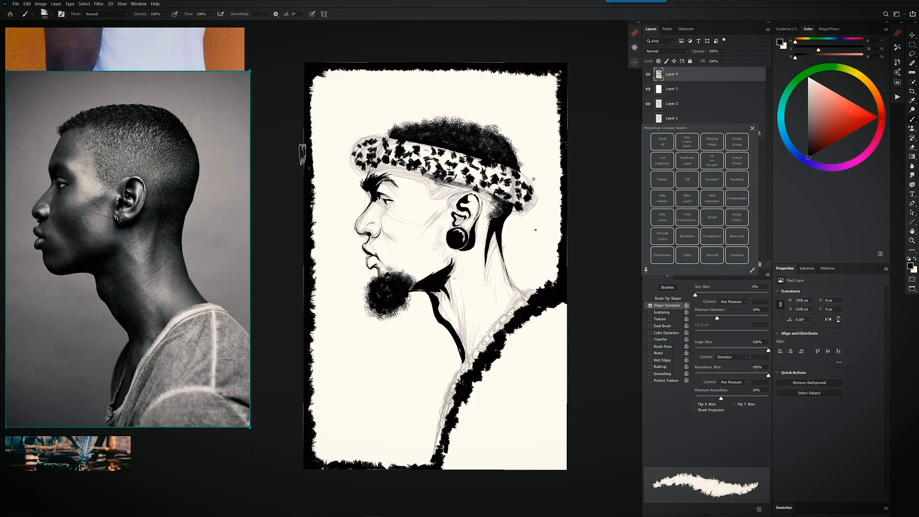
drag(319, 469, 444, 463)
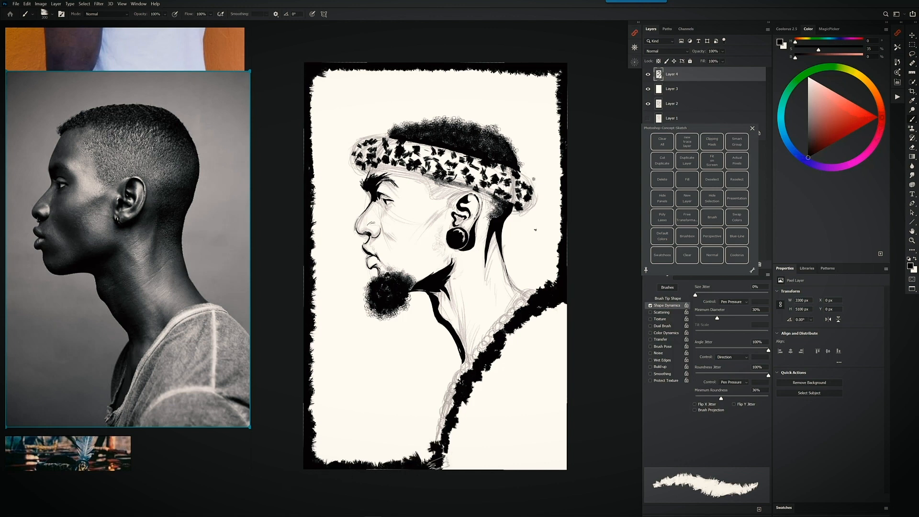
Select the DPT Painting 22 brush and test it with a textured stroke on the blank area in front of the neck.
right_click(533, 370)
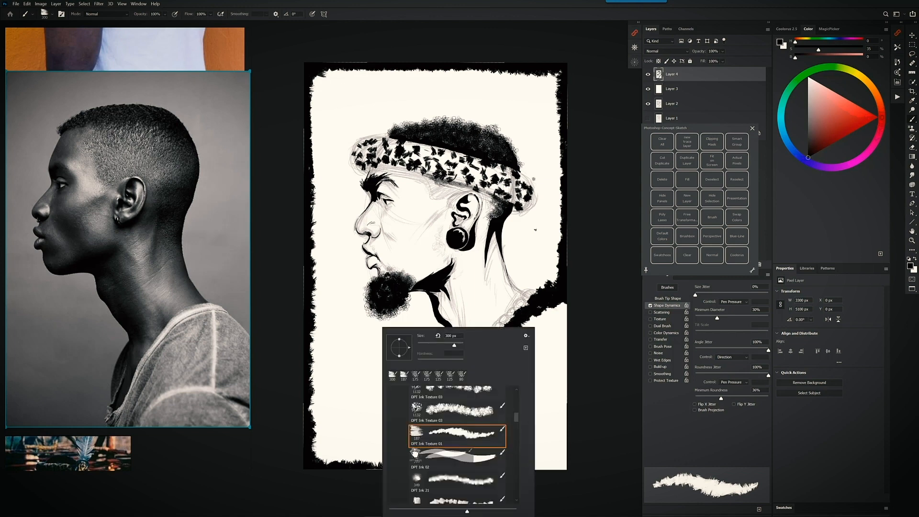
click(454, 458)
drag(516, 418, 512, 444)
click(471, 460)
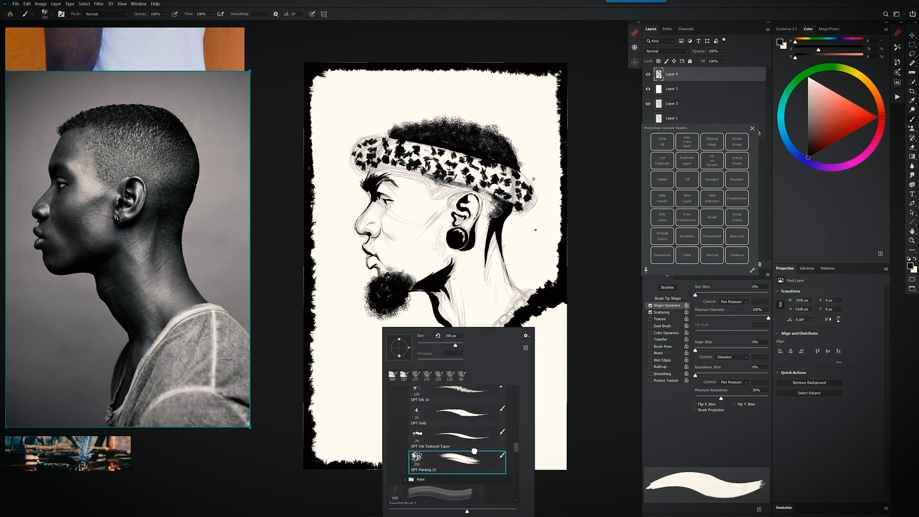
click(590, 210)
mouse_move(404, 364)
mouse_down()
mouse_move(414, 342)
mouse_move(377, 418)
mouse_up()
key(ctrl+z)
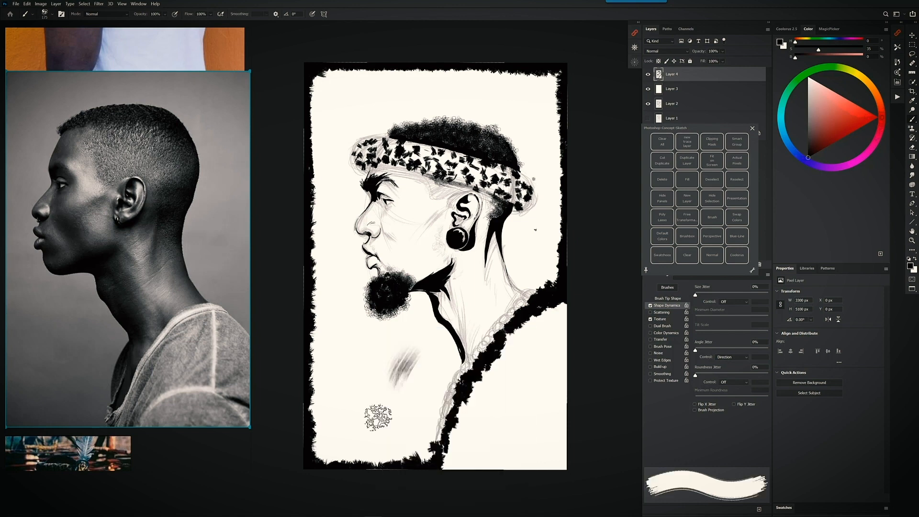
Shrink the textured brush and feather dry black strokes along the neck shadow from the jaw down to the neckline.
key(bracketleft)
key(bracketleft)
key(bracketleft)
key(bracketleft)
key(bracketleft)
key(bracketleft)
key(bracketleft)
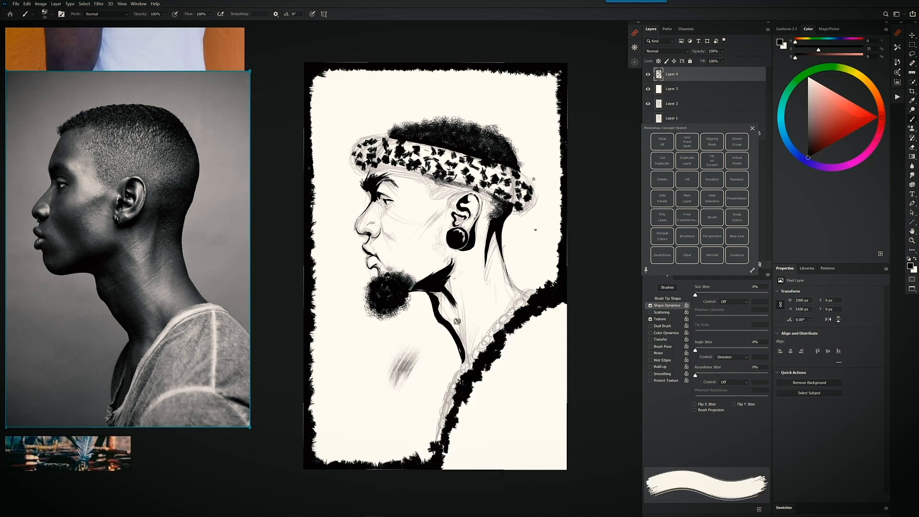
key(bracketleft)
key(bracketleft)
mouse_move(448, 286)
mouse_down()
mouse_move(459, 308)
mouse_move(438, 297)
mouse_move(440, 314)
mouse_move(465, 357)
mouse_up()
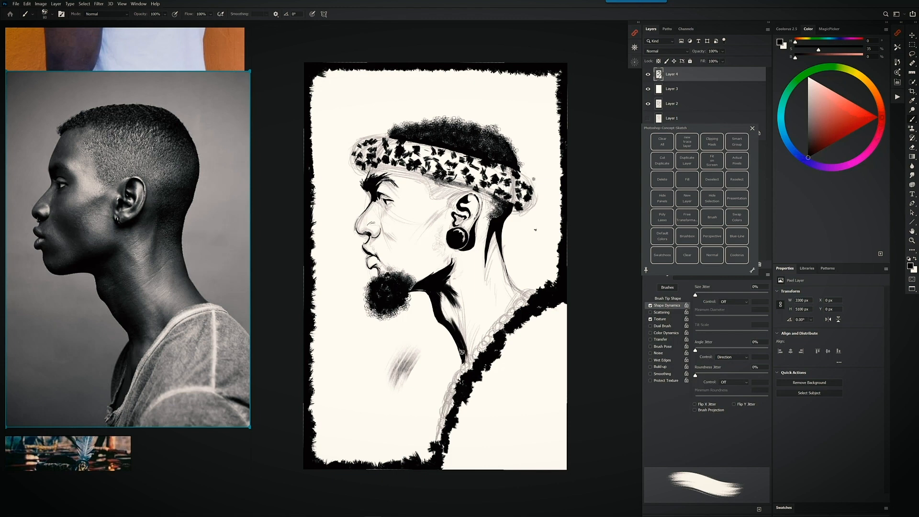
drag(457, 322, 465, 345)
drag(440, 293, 452, 326)
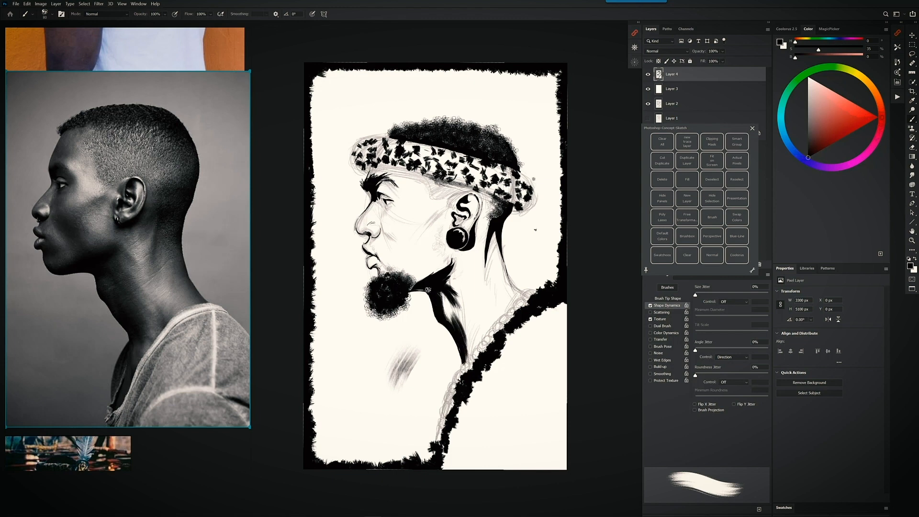
drag(411, 289, 428, 288)
mouse_move(457, 255)
mouse_down()
mouse_move(444, 281)
mouse_move(464, 305)
mouse_up()
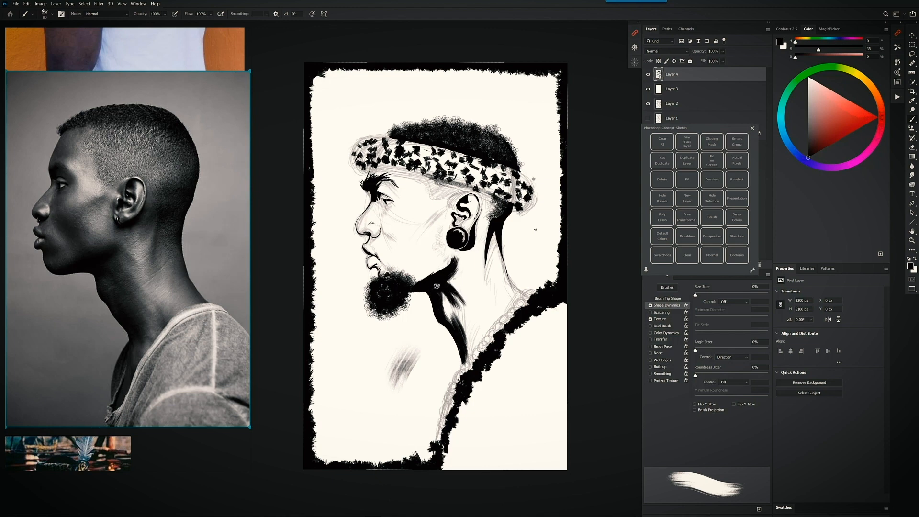
Undo the stray jaw strokes and brush dry black shading on the cheek before the ear and on the temple under the headband.
mouse_move(427, 261)
mouse_down()
mouse_move(435, 278)
mouse_move(432, 268)
mouse_up()
key(ctrl+z)
key(ctrl+z)
key(ctrl+z)
drag(441, 211, 431, 233)
mouse_move(441, 191)
mouse_down()
mouse_move(434, 195)
mouse_move(462, 187)
mouse_move(421, 187)
mouse_move(504, 203)
mouse_move(488, 227)
mouse_move(501, 206)
mouse_up()
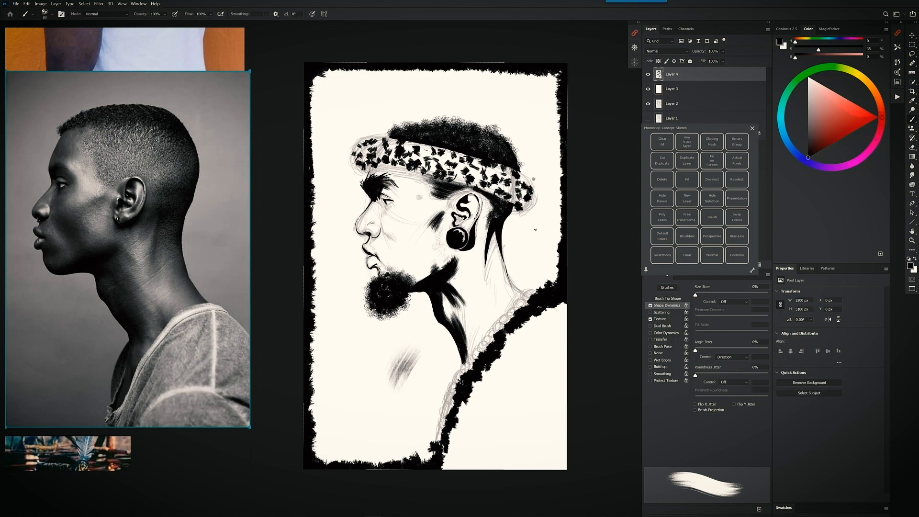
Choose the DPT Ink Textured Taper brush and ink the headband's front contour and the start of its lower edge.
click(686, 255)
right_click(500, 325)
double_click(448, 430)
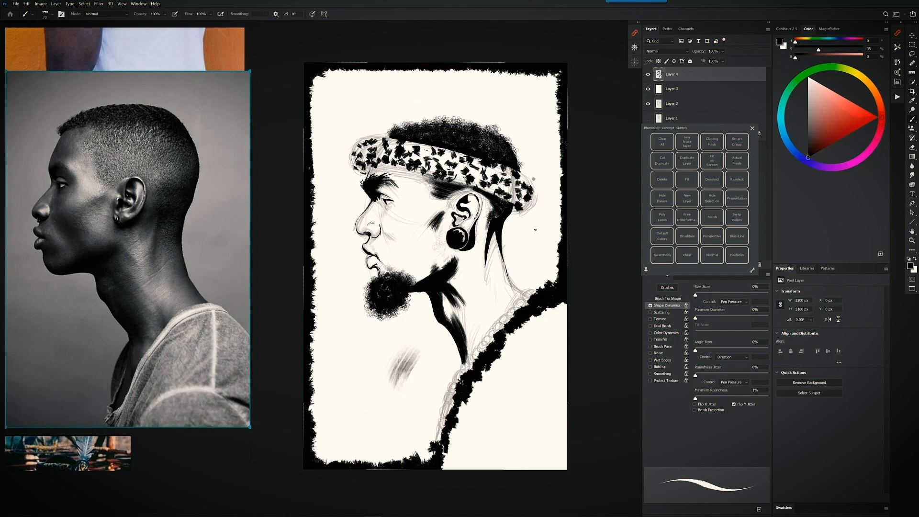
mouse_move(352, 165)
mouse_down()
mouse_move(355, 138)
mouse_move(388, 132)
mouse_up()
mouse_move(349, 162)
mouse_down()
mouse_move(352, 143)
mouse_move(384, 135)
mouse_up()
drag(367, 172, 432, 178)
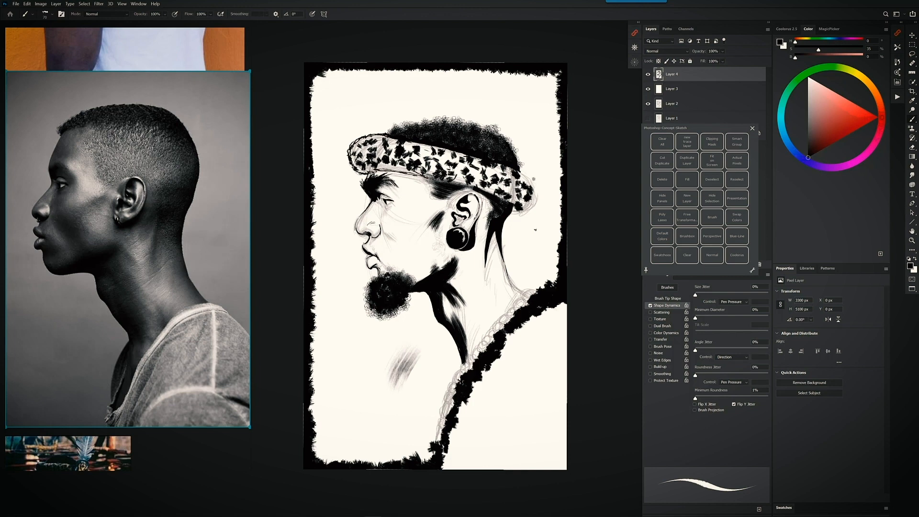
Enlarge the taper brush and finish outlining the headband around its back end, lower edge and front roll.
mouse_move(519, 213)
mouse_down()
mouse_move(537, 199)
mouse_move(521, 173)
mouse_move(527, 212)
mouse_up()
key(bracketright)
key(bracketright)
drag(370, 167, 471, 189)
drag(406, 173, 472, 190)
drag(381, 169, 403, 168)
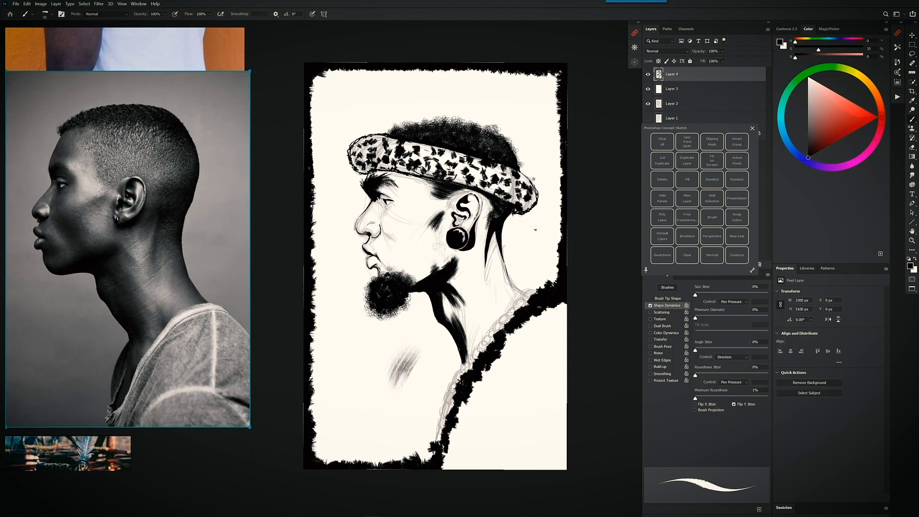
mouse_move(360, 140)
mouse_down()
mouse_move(349, 160)
mouse_move(363, 173)
mouse_up()
Try the 199 px DPT Ink 16 brush with a stroke behind the neck, and undo it.
right_click(432, 382)
click(378, 331)
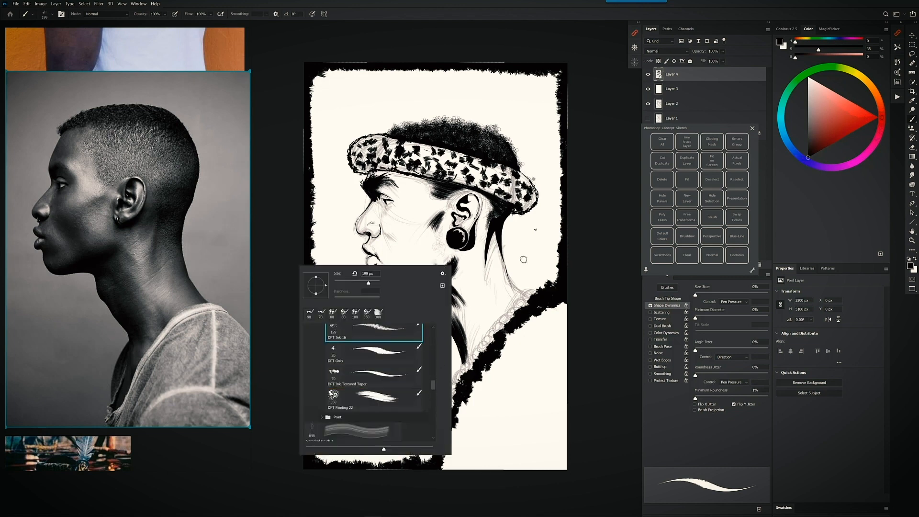
drag(523, 250, 519, 276)
key(ctrl+z)
Try a 60 px ink brush with squiggles on the blank area in front of the neck, and undo them.
right_click(521, 254)
drag(504, 373, 510, 359)
click(472, 401)
drag(346, 371, 360, 383)
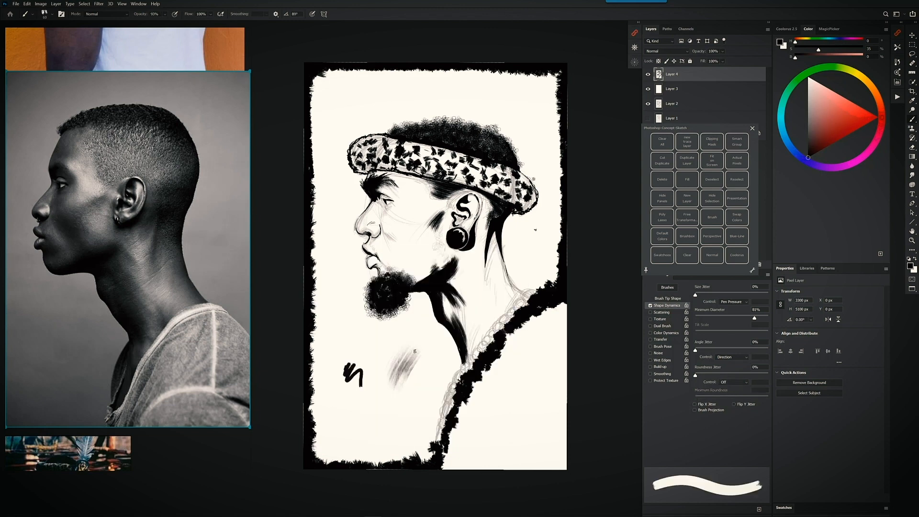
drag(427, 346, 414, 398)
key(ctrl+z)
key(ctrl+z)
Try the 40 px DPT Creamy Ink Brush with a stroke on the lower neck, and undo it.
right_click(489, 276)
drag(472, 384, 473, 379)
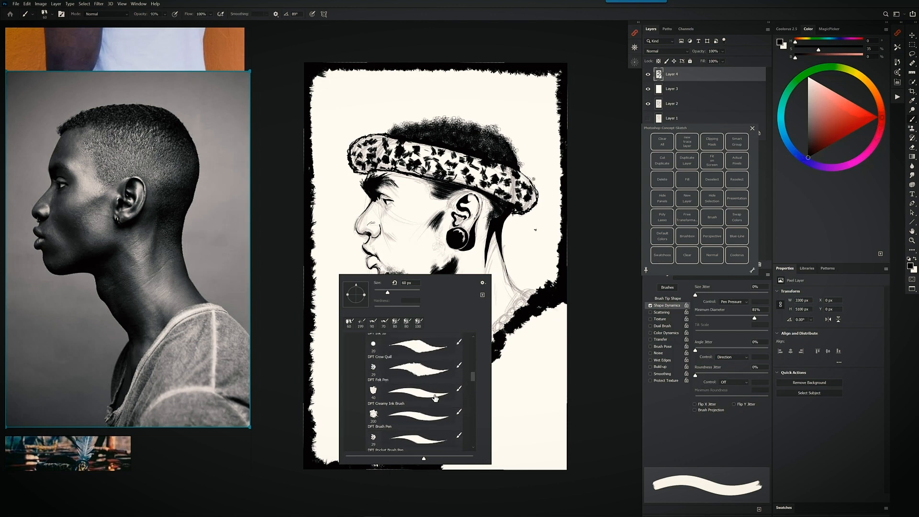
double_click(416, 378)
drag(499, 287, 488, 314)
key(ctrl+z)
Select the DPT Ink 02 brush, add jagged black strokes to the neckline band's outer edge, and undo the excess strokes over the shirt.
right_click(477, 348)
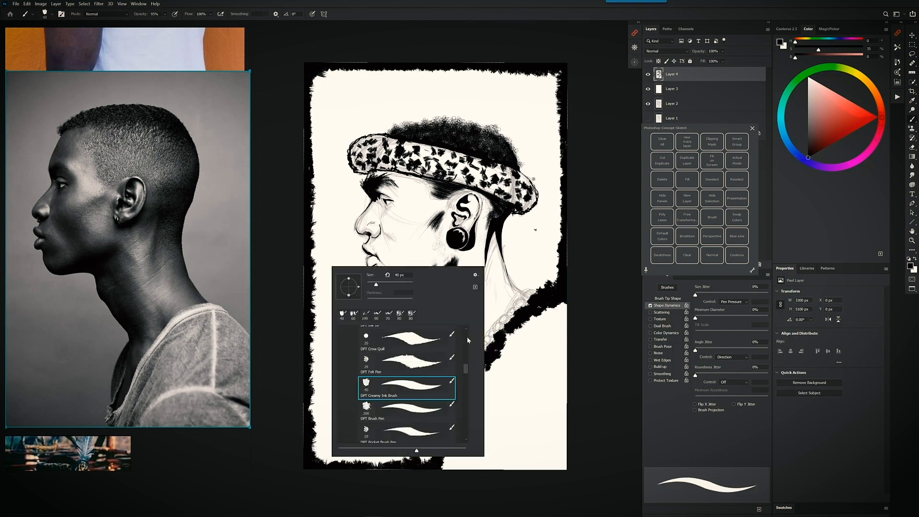
drag(467, 368, 467, 364)
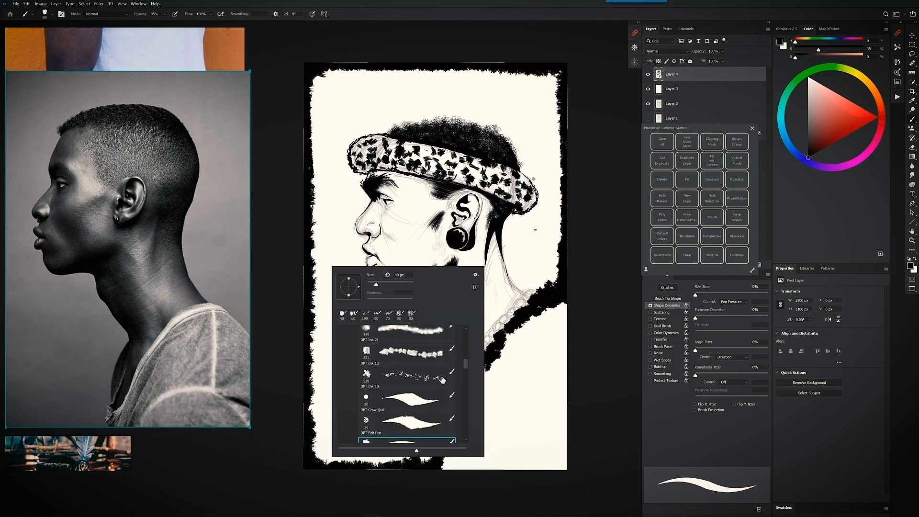
click(433, 406)
scroll(433, 406, up, 3)
click(412, 410)
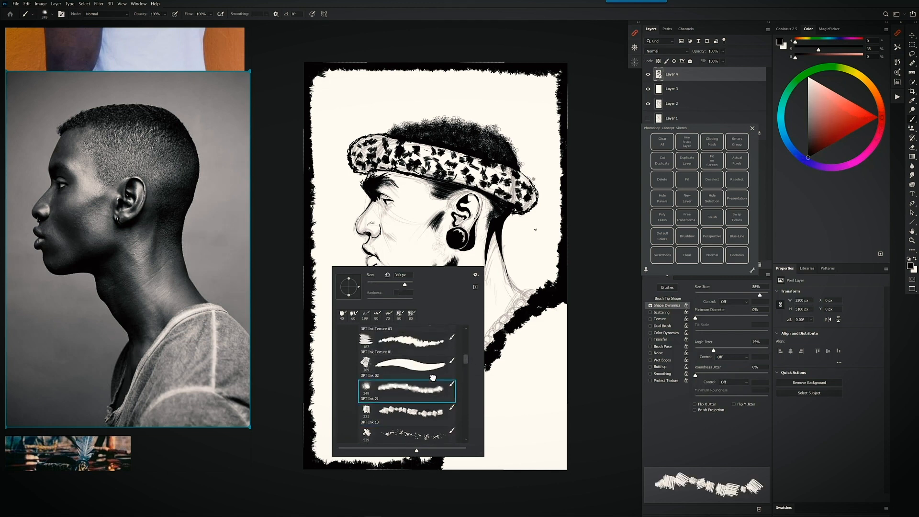
click(411, 366)
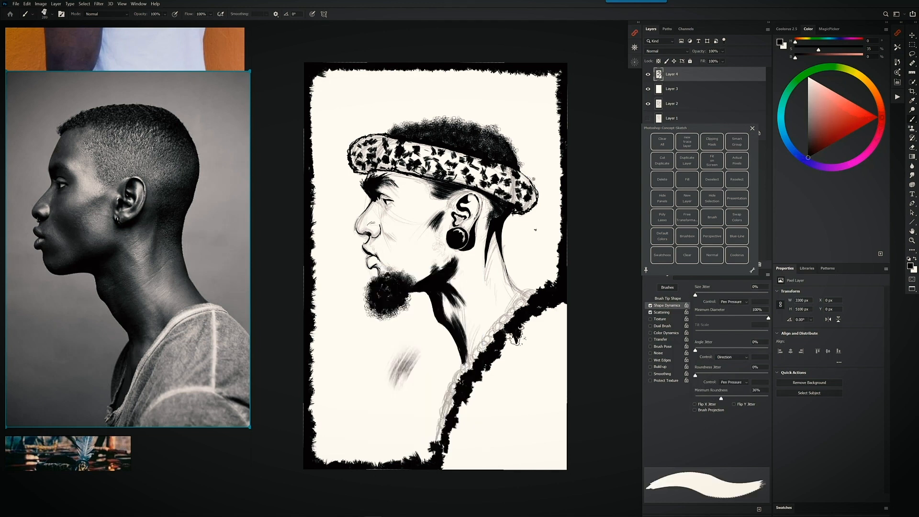
drag(539, 310, 531, 319)
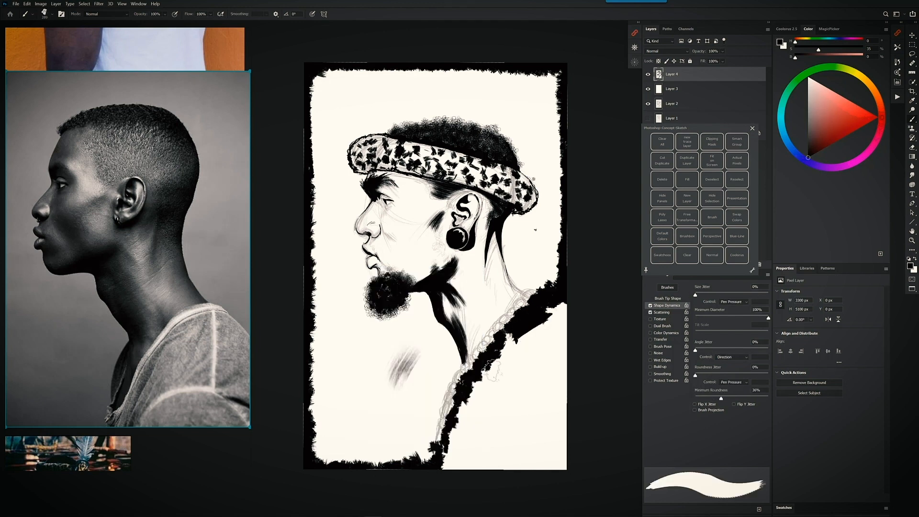
mouse_move(496, 352)
mouse_down()
mouse_move(502, 360)
mouse_move(477, 389)
mouse_move(490, 370)
mouse_up()
mouse_move(455, 414)
mouse_down()
mouse_move(448, 465)
mouse_move(522, 389)
mouse_up()
drag(559, 338, 537, 398)
key(ctrl+z)
key(ctrl+z)
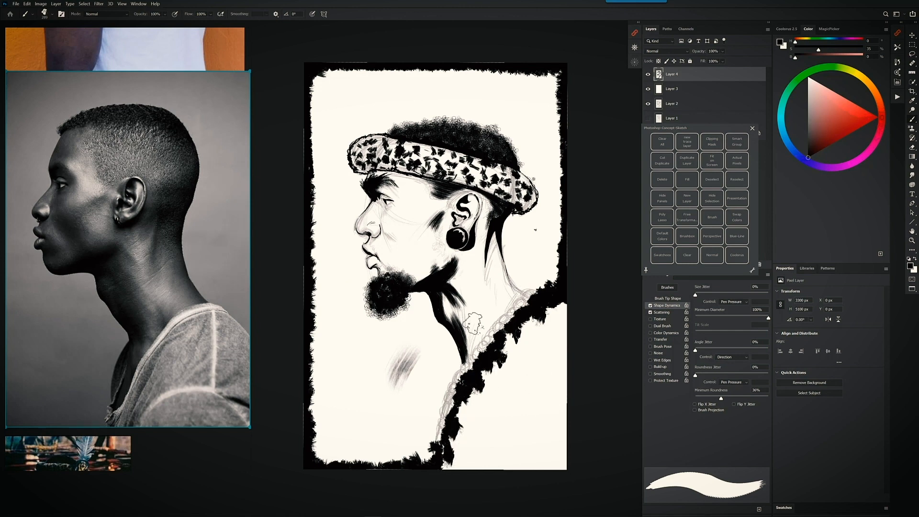
Try the 1132 px DPT Ink Texture 03 brush with dabs behind the neck, and undo them.
right_click(473, 281)
drag(460, 372, 457, 366)
double_click(414, 424)
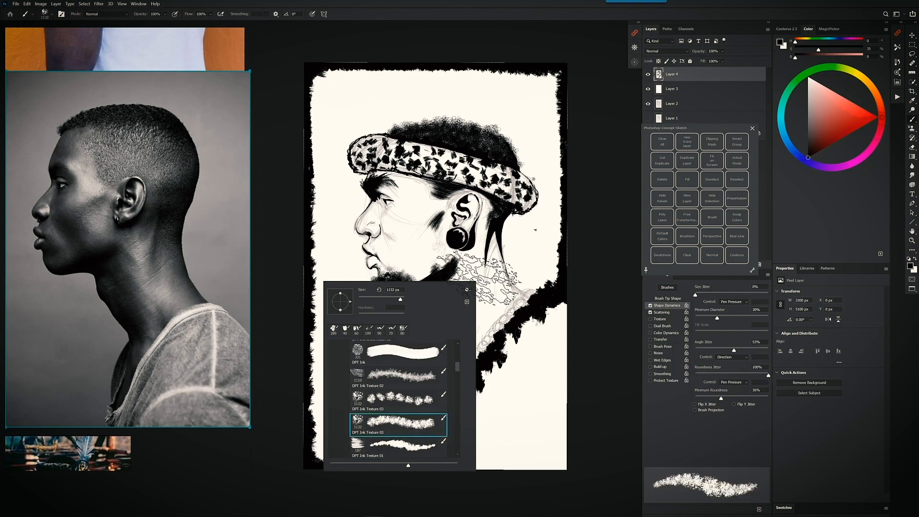
drag(529, 243, 504, 243)
click(520, 230)
click(517, 265)
click(529, 284)
key(ctrl+z)
key(ctrl+z)
key(ctrl+z)
Lasso and delete the gray scribble on the blank area in front of the neck, and deselect.
key(l)
mouse_move(404, 412)
mouse_down()
mouse_move(435, 363)
mouse_move(423, 400)
mouse_up()
key(Delete)
key(ctrl+d)
Select the 20 px DPT Crow Quill brush and ink the contour line from the nape down to the shoulder.
right_click(463, 197)
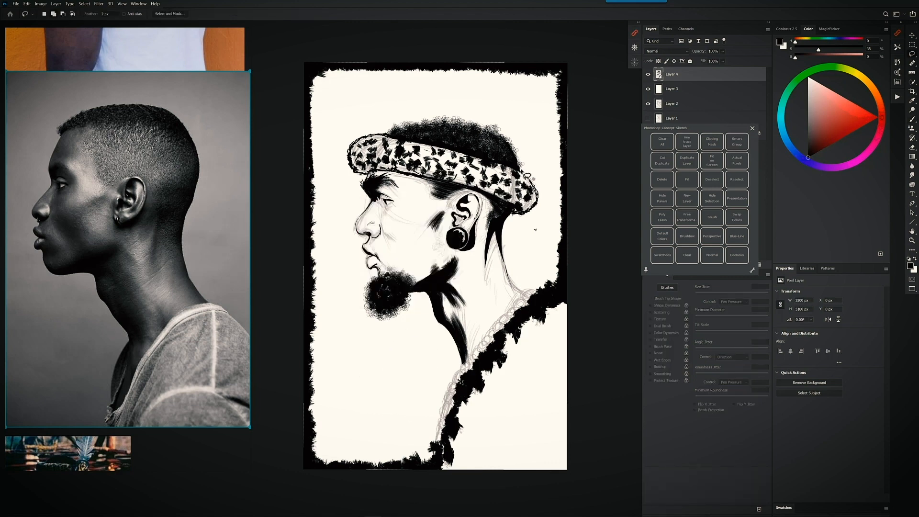
key(b)
right_click(501, 261)
scroll(470, 371, down, 5)
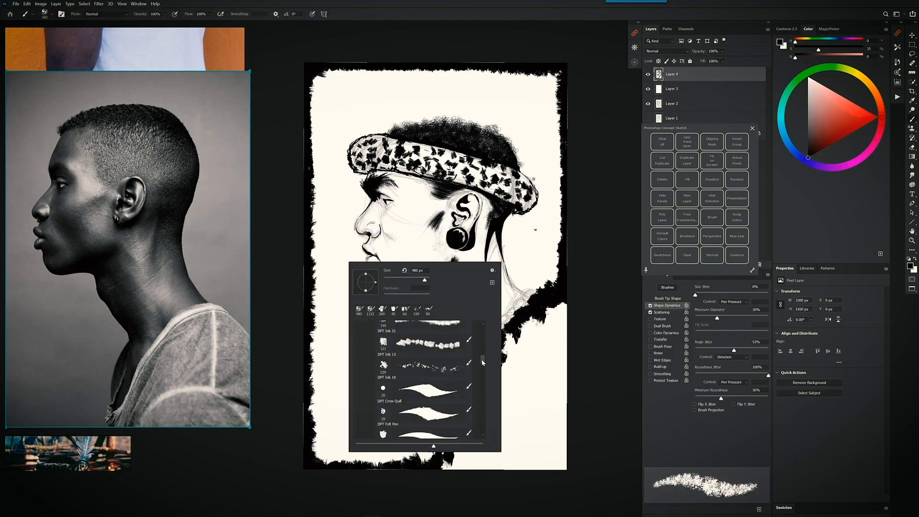
double_click(451, 329)
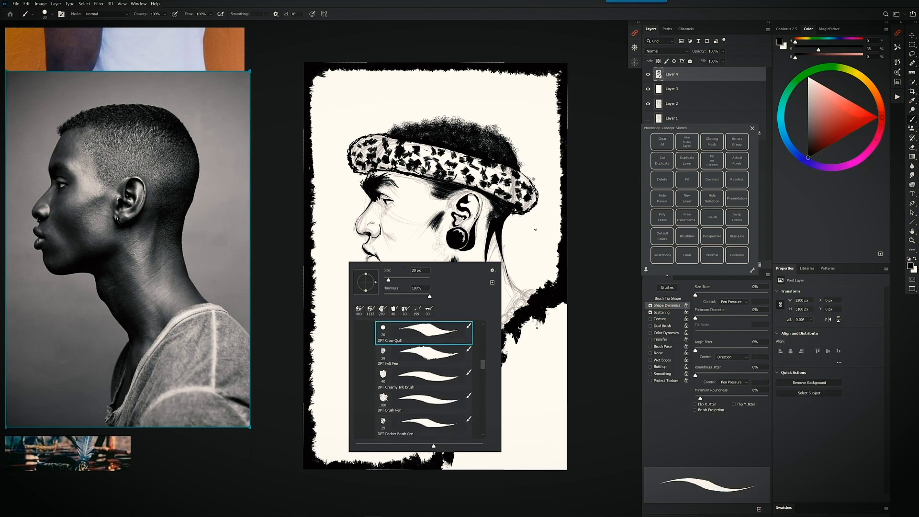
drag(501, 257, 523, 298)
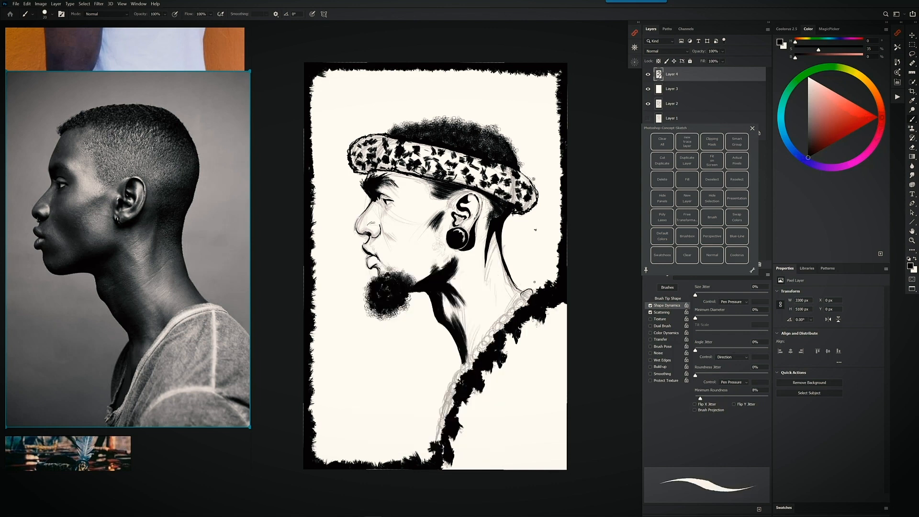
Choose a solid ink brush and draw a chain of small black loops along the inner edge of the whole neckline.
right_click(536, 285)
click(498, 390)
double_click(499, 389)
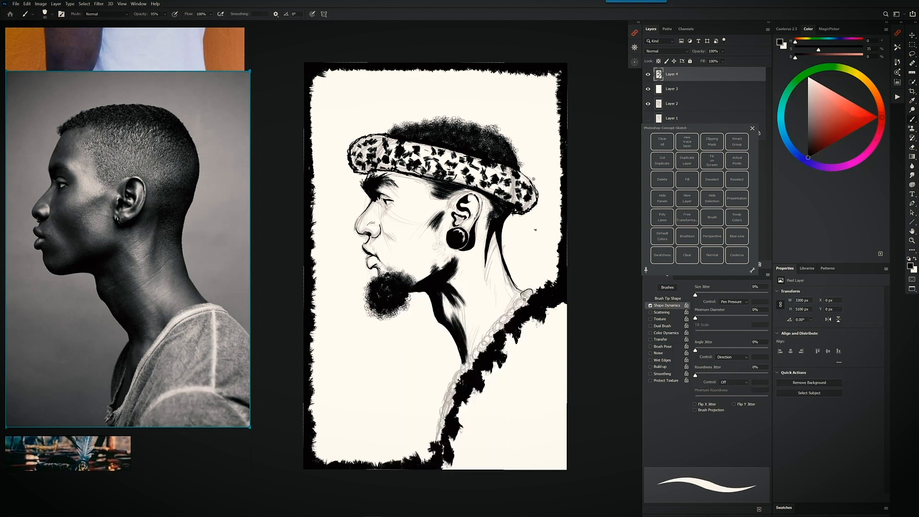
drag(526, 289, 523, 301)
drag(520, 298, 513, 309)
drag(517, 304, 507, 315)
drag(508, 311, 494, 330)
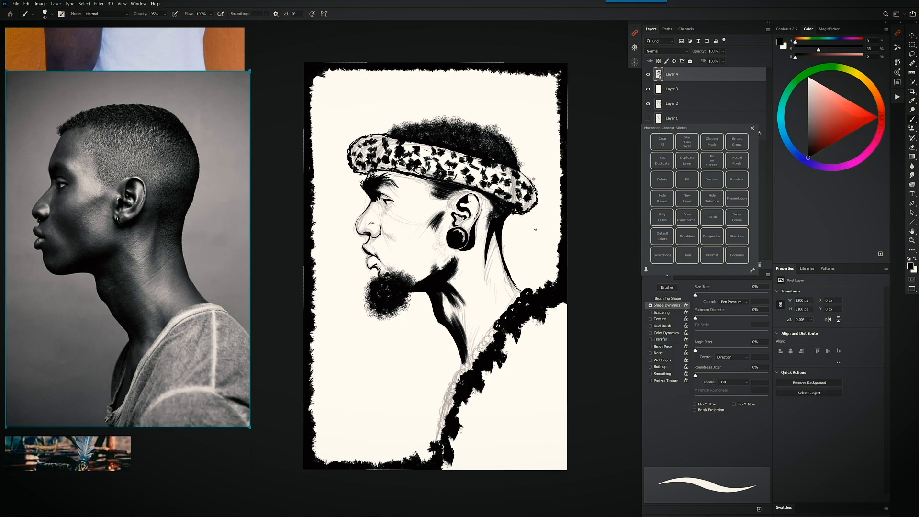
mouse_move(495, 328)
mouse_down()
mouse_move(451, 381)
mouse_move(436, 443)
mouse_up()
Switch the brush to Clear mode and carve highlights into the neckline loops, the ear plug, the back-of-neck shadow and the nose edge.
click(687, 254)
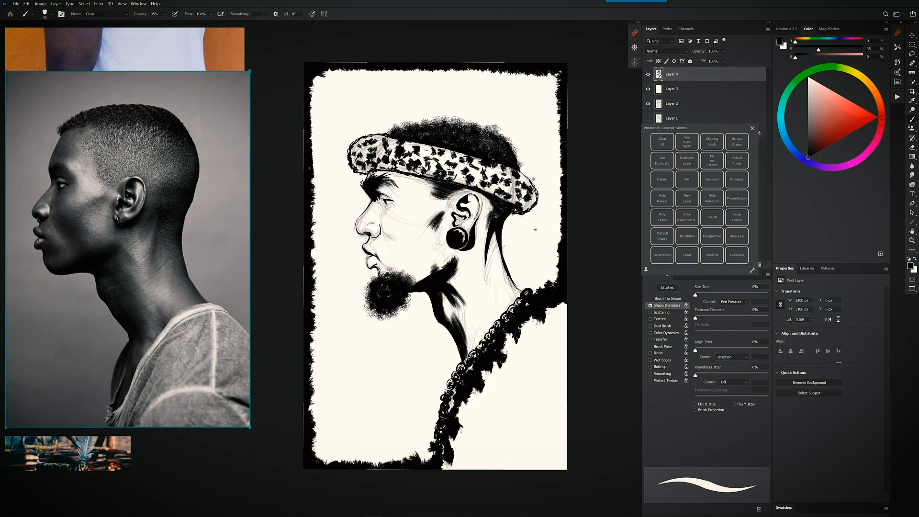
drag(442, 411, 442, 425)
drag(450, 229, 449, 245)
mouse_move(486, 260)
mouse_down()
mouse_move(490, 230)
mouse_move(511, 283)
mouse_up()
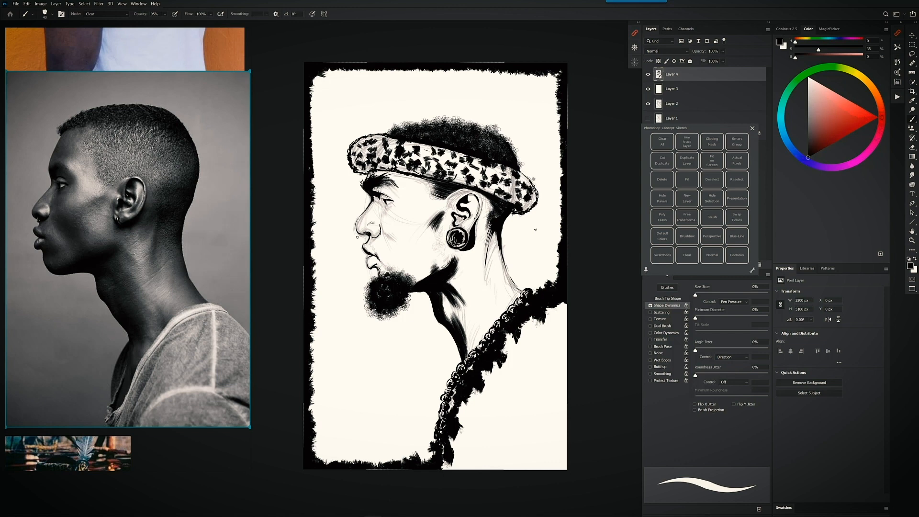
drag(356, 235, 355, 224)
Select the DPT Brush Pen and ink the mustache at the corner of the mouth.
right_click(434, 238)
double_click(381, 387)
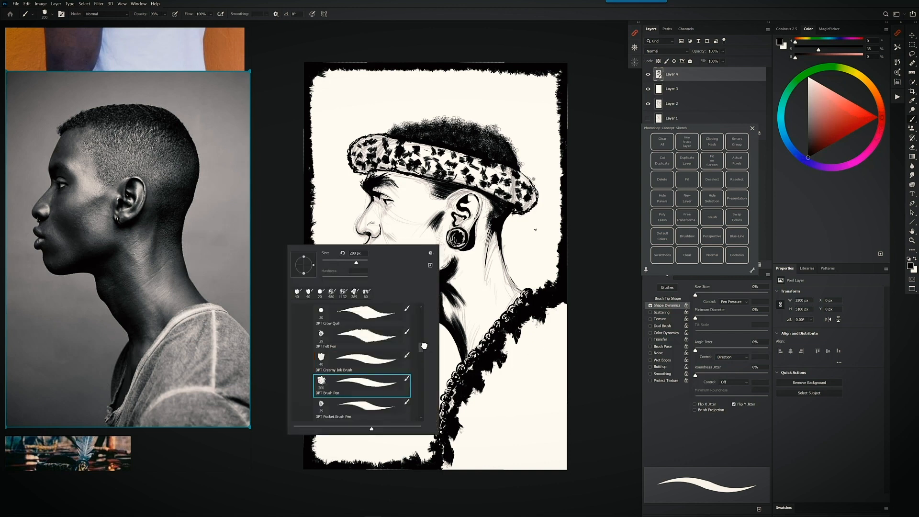
mouse_move(376, 240)
mouse_down()
mouse_move(381, 257)
mouse_move(378, 248)
mouse_up()
Reduce the brush to 25 px, undo the test marks, and ink fine beard hairs from the mouth along the jaw.
key(bracketleft)
key(bracketleft)
key(bracketleft)
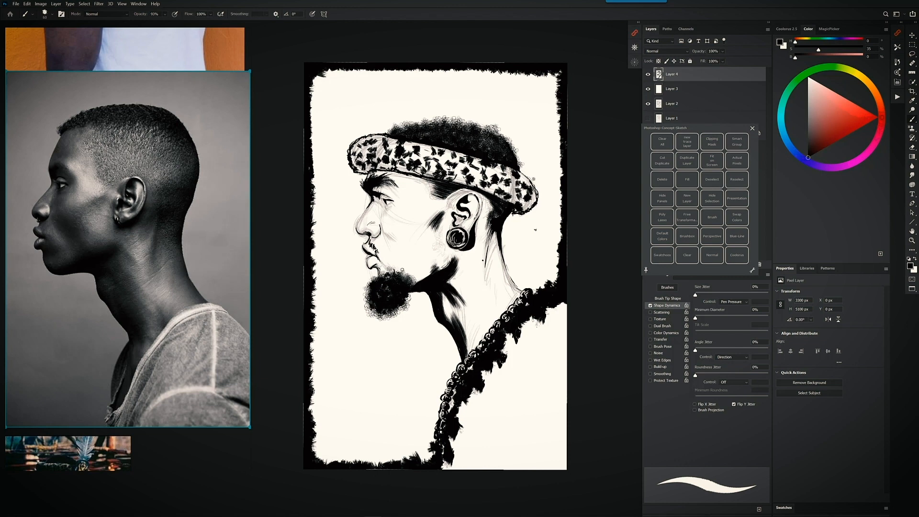
key(bracketleft)
key(bracketleft)
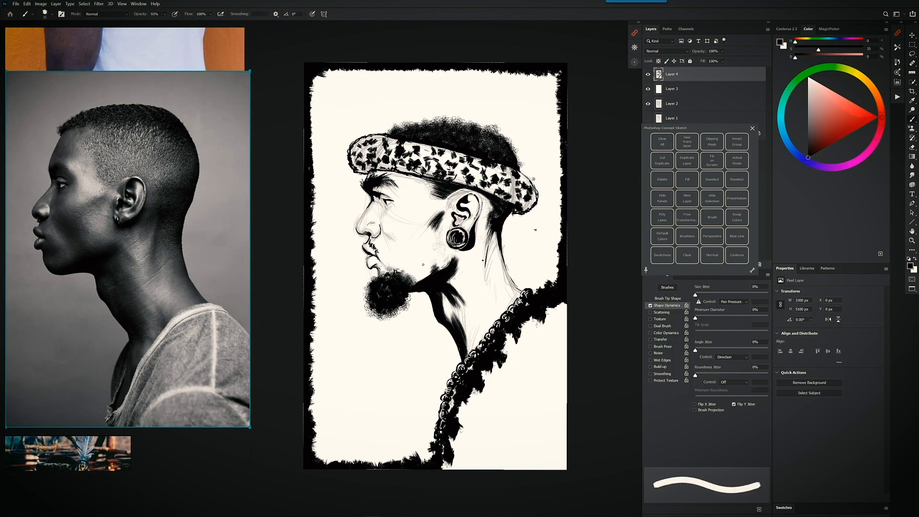
key(bracketleft)
key(bracketleft)
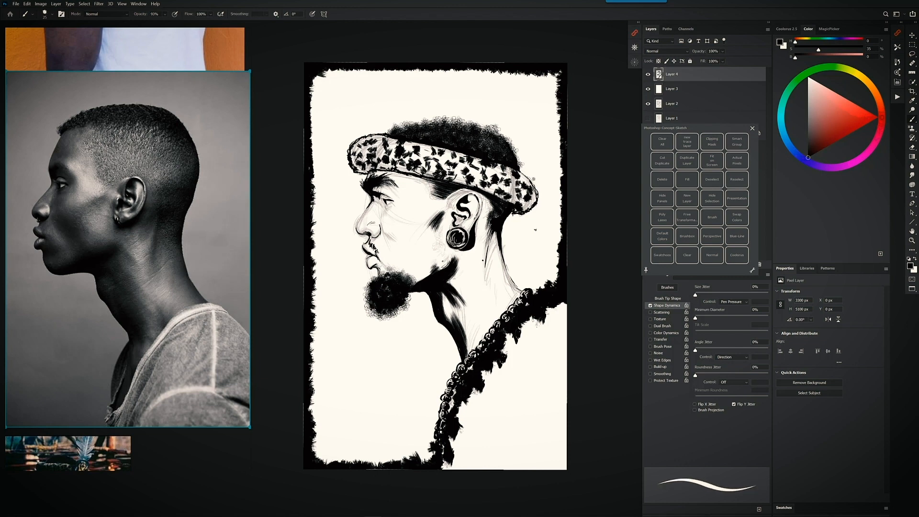
key(ctrl+z)
key(ctrl+z)
key(ctrl+z)
drag(384, 262, 423, 275)
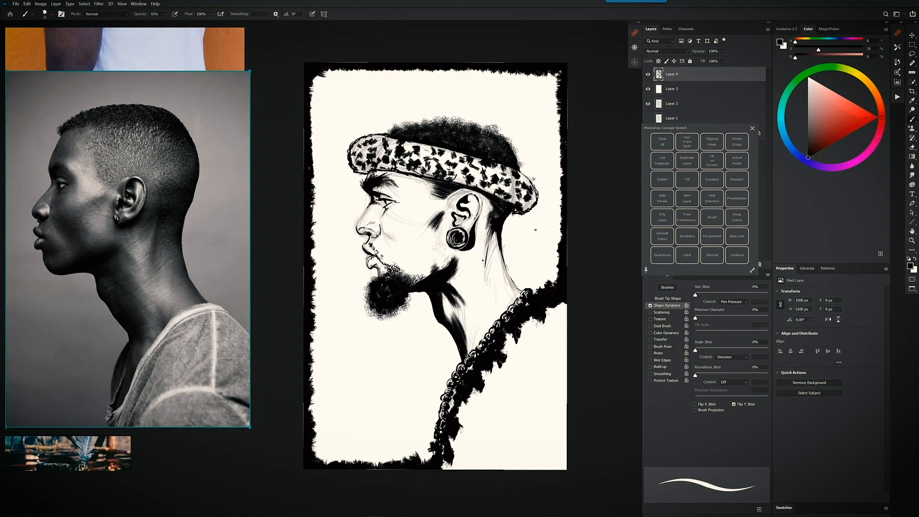
Ink fine contour strokes on the nose, along the headband's lower edge over the brow, and at the nape.
drag(367, 207, 360, 216)
drag(384, 176, 400, 193)
mouse_move(357, 181)
mouse_down()
mouse_move(361, 189)
mouse_move(355, 180)
mouse_up()
drag(504, 217, 508, 225)
drag(515, 215, 509, 218)
Ink thin crease lines on the cheek and undo the excess strokes.
drag(381, 227, 396, 244)
key(ctrl+z)
key(ctrl+z)
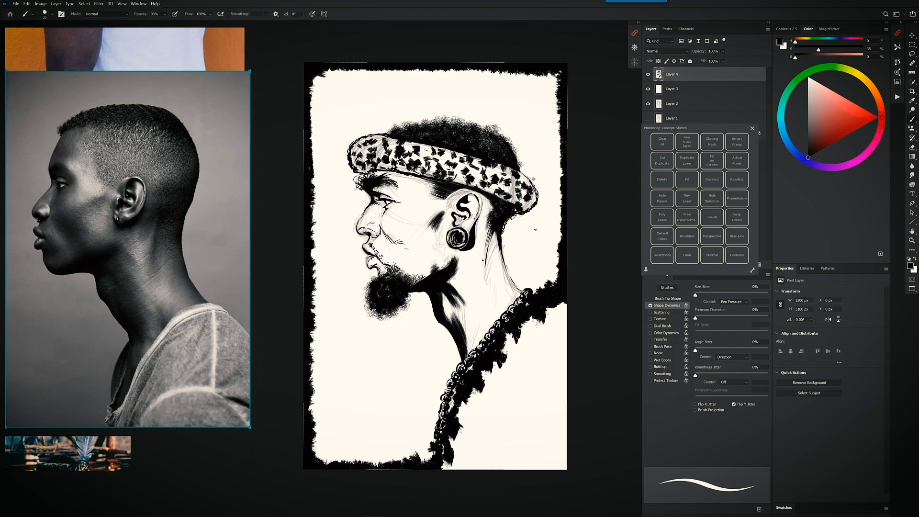
key(ctrl+z)
Add thin strokes down the side and front of the neck, and undo the last ones.
drag(484, 263, 499, 300)
drag(469, 331, 468, 353)
key(ctrl+z)
key(ctrl+z)
Refine the ear with strokes along its rim and inner fold, and clean up the lobe around the plug.
mouse_move(448, 200)
mouse_down()
mouse_move(452, 210)
mouse_move(460, 192)
mouse_up()
drag(468, 225, 479, 204)
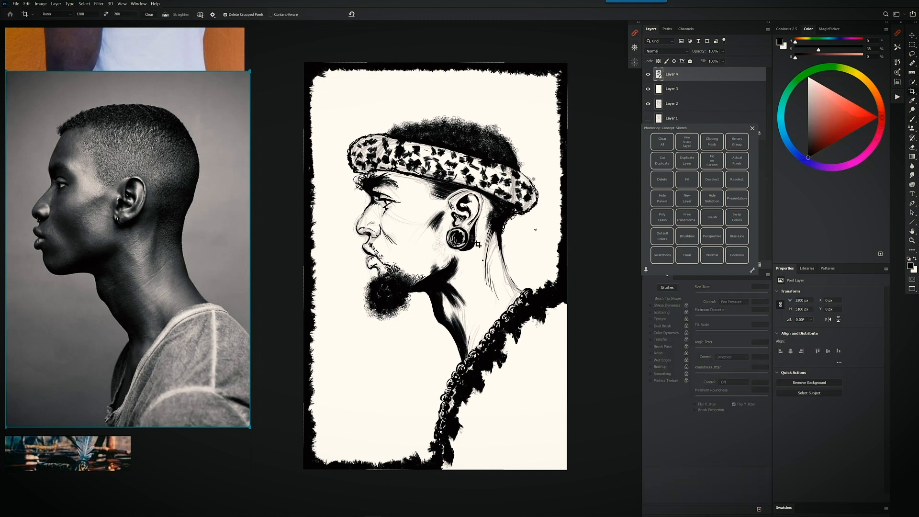
key(alt+shift+r)
drag(464, 249, 474, 237)
drag(465, 250, 476, 219)
mouse_move(468, 238)
mouse_down()
mouse_move(475, 225)
mouse_move(462, 240)
mouse_up()
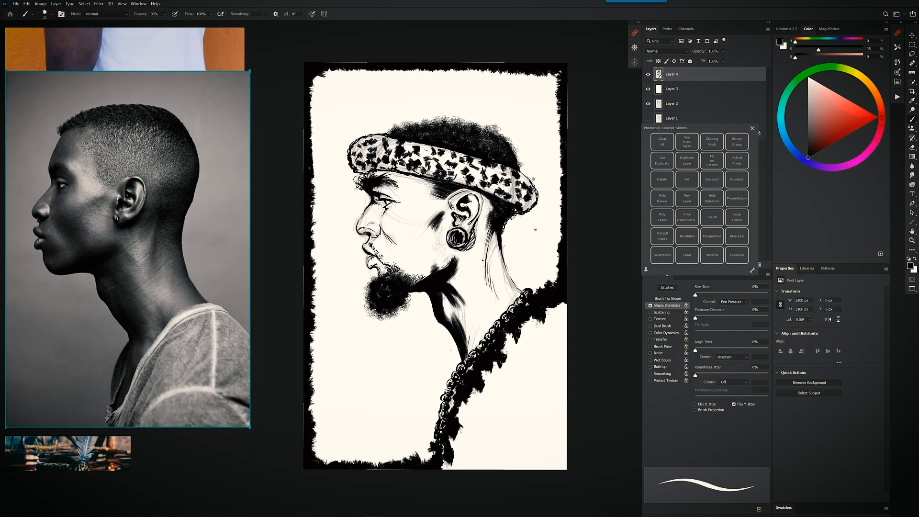
Clear the dark patch on the cheek in front of the ear.
click(689, 257)
mouse_move(430, 227)
mouse_down()
mouse_move(434, 214)
mouse_move(442, 232)
mouse_move(436, 214)
mouse_up()
Select the 150 px DPT Ink Cross Hatch 01 brush and texture the sideburn from the headband down past the ear.
right_click(436, 233)
mouse_move(507, 360)
mouse_down()
mouse_move(506, 319)
mouse_move(507, 339)
mouse_up()
double_click(471, 345)
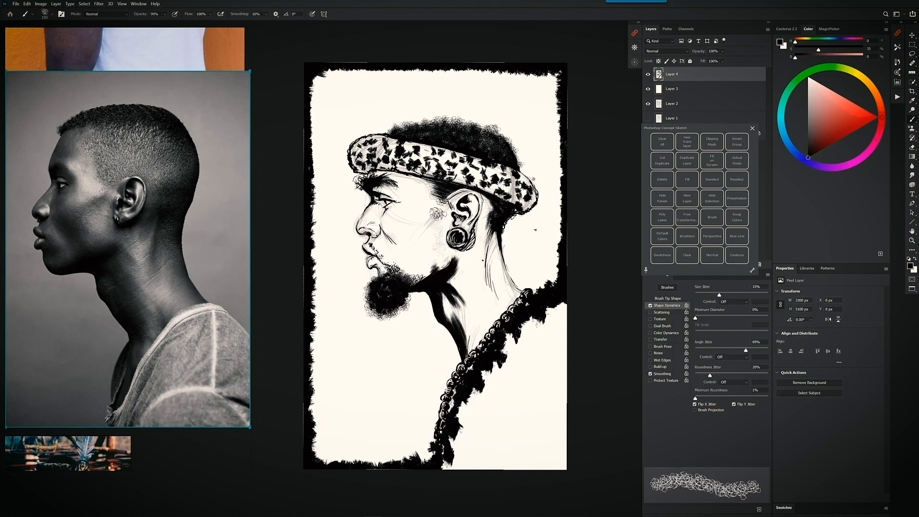
mouse_move(436, 187)
mouse_down()
mouse_move(434, 237)
mouse_move(438, 194)
mouse_move(429, 227)
mouse_move(440, 240)
mouse_move(433, 203)
mouse_move(421, 229)
mouse_move(443, 241)
mouse_move(431, 246)
mouse_up()
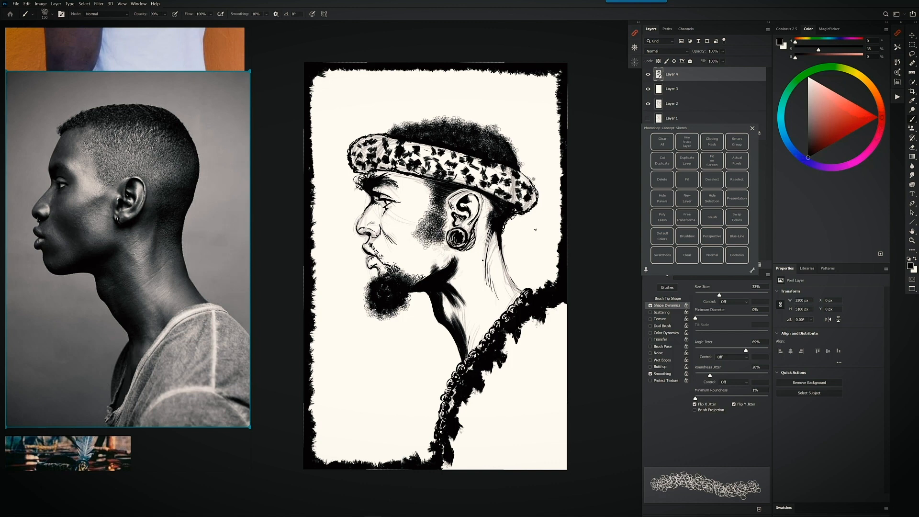
Undo the latest sideburn texture strokes, keeping only light shading close to the ear.
key(ctrl+z)
key(ctrl+z)
key(ctrl+z)
key(ctrl+z)
key(ctrl+z)
key(ctrl+z)
key(ctrl+z)
key(ctrl+z)
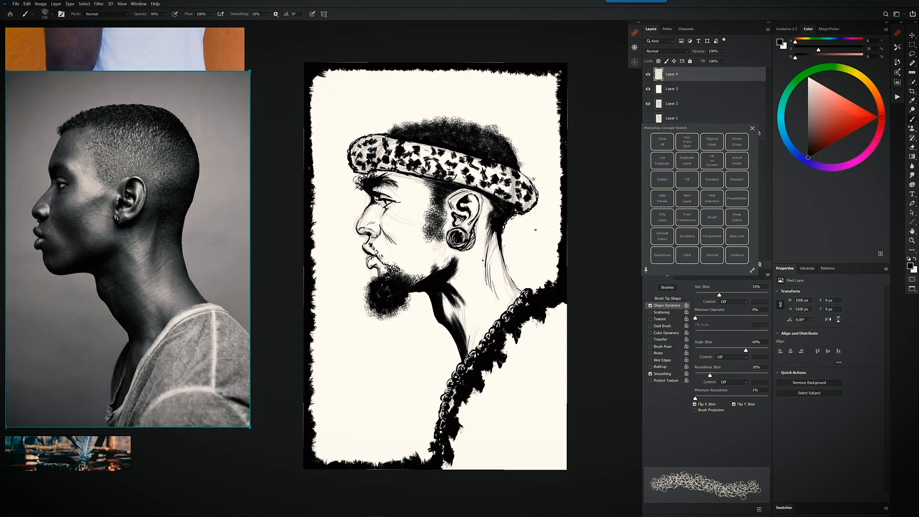
key(ctrl+z)
key(ctrl+z)
key(ctrl+z)
key(ctrl+z)
key(ctrl+z)
key(ctrl+z)
key(ctrl+z)
key(ctrl+z)
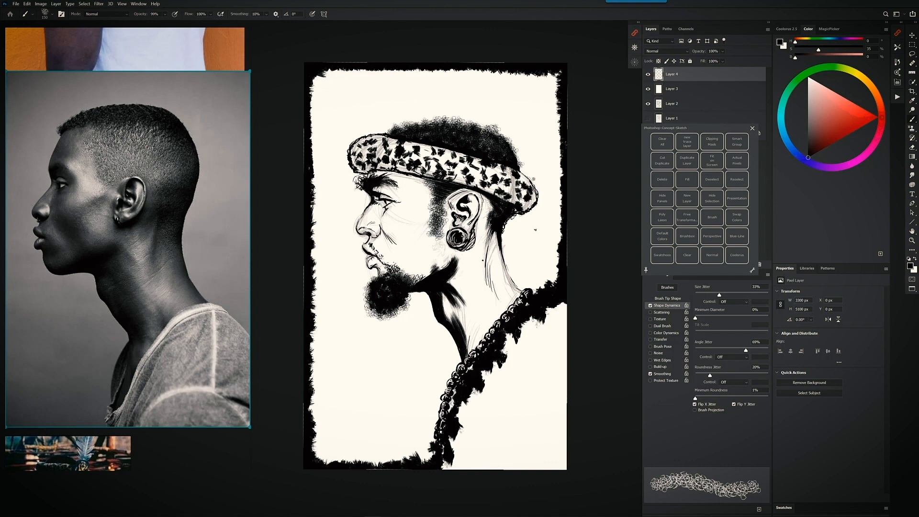
key(ctrl+z)
key(ctrl+z)
key(ctrl+z)
key(ctrl+z)
key(ctrl+z)
key(ctrl+z)
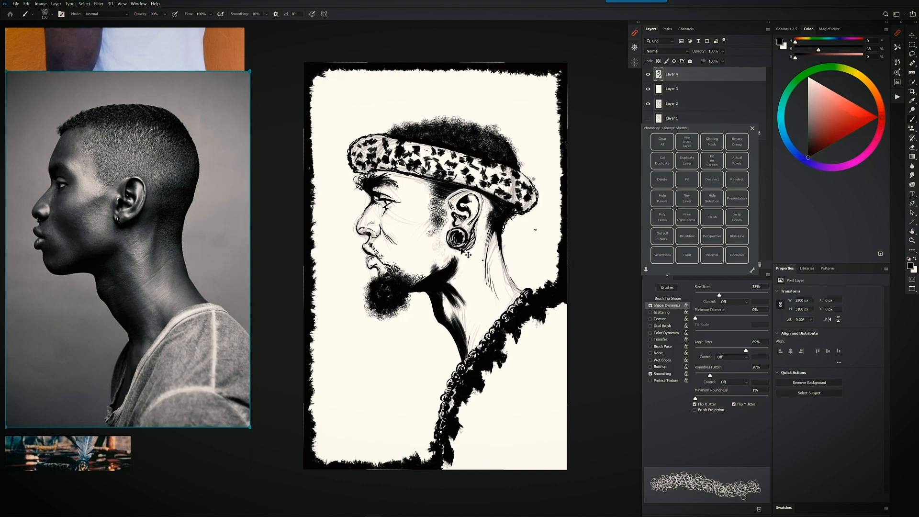
key(ctrl+z)
Try the 1132 px DPT Ink Texture 03 brush behind and in front of the neck, and undo the marks.
right_click(521, 304)
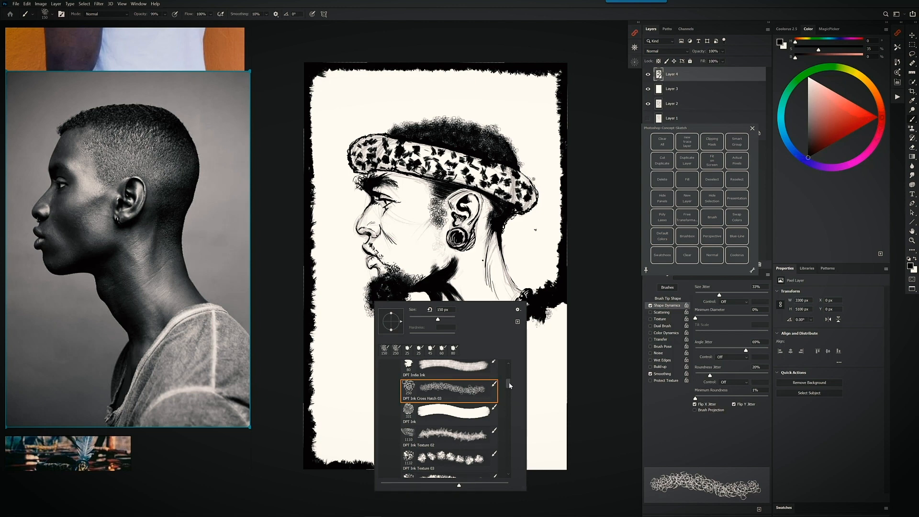
scroll(481, 450, down, 2)
scroll(493, 402, down, 1)
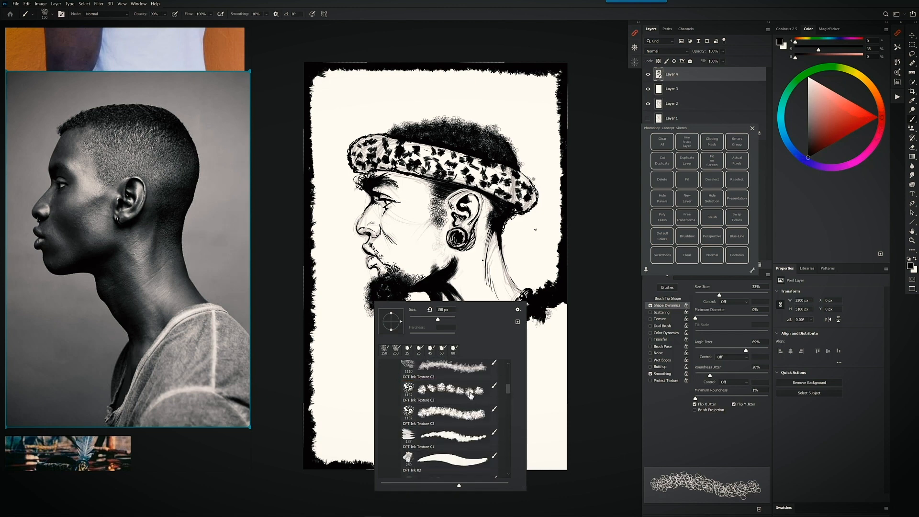
click(493, 394)
click(533, 270)
drag(448, 353, 417, 401)
key(ctrl+z)
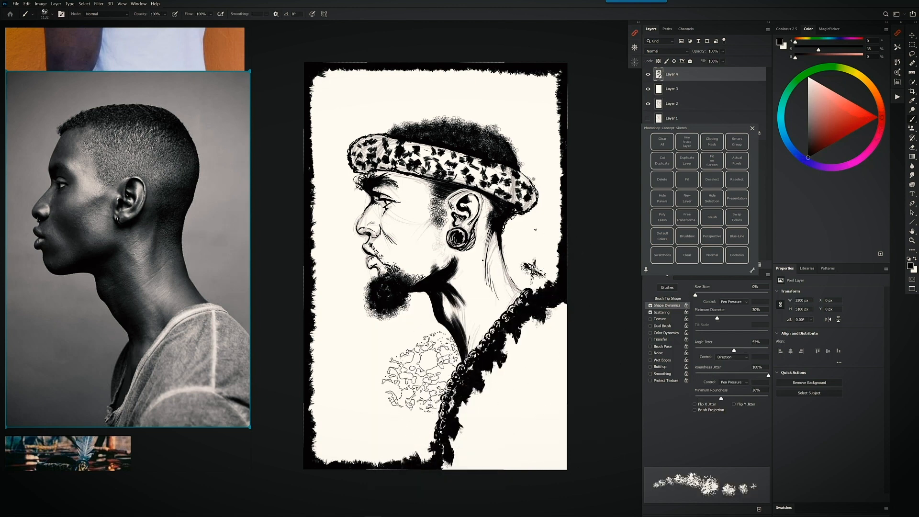
Select the 529 px DPT Ink 10 brush and spatter ink behind the shoulder and along the front of the neckline.
right_click(419, 369)
scroll(380, 447, down, 2)
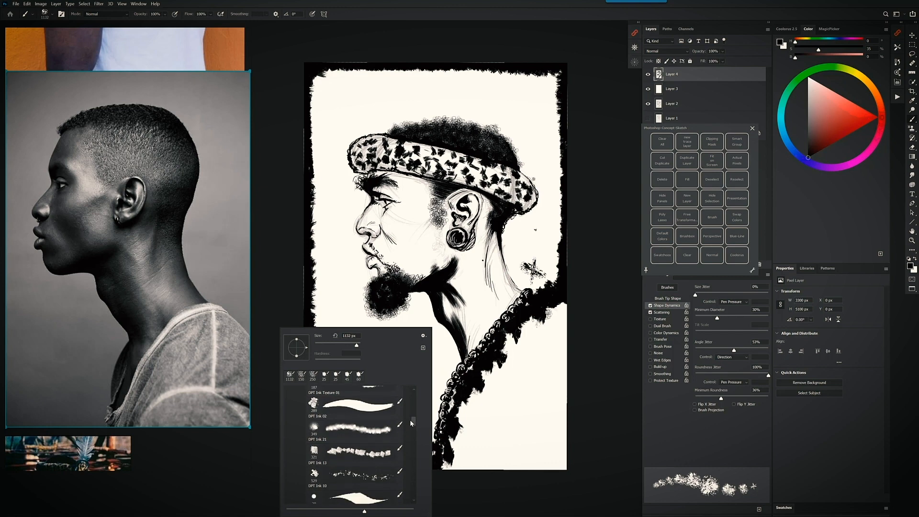
double_click(381, 478)
drag(539, 277, 538, 291)
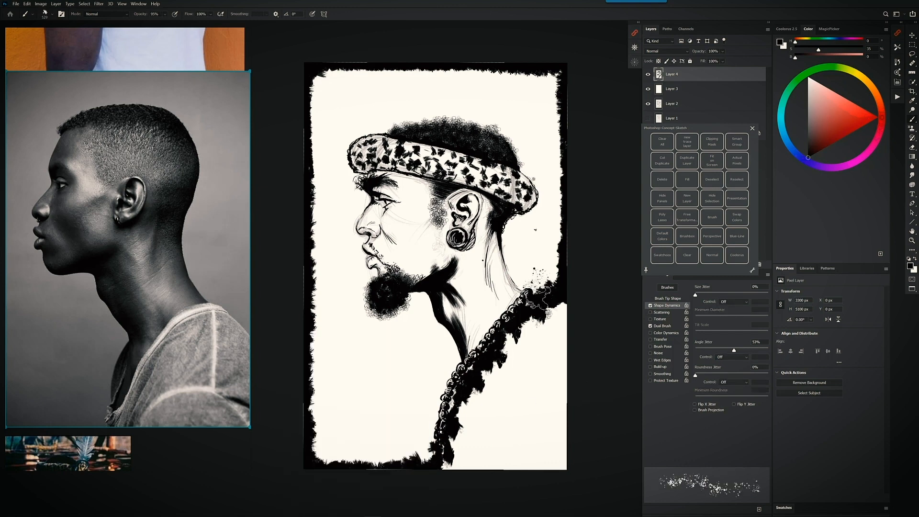
click(451, 362)
click(441, 331)
click(438, 382)
click(435, 411)
click(424, 445)
Spatter ink along the page's lower border and on the background behind the neck.
click(324, 440)
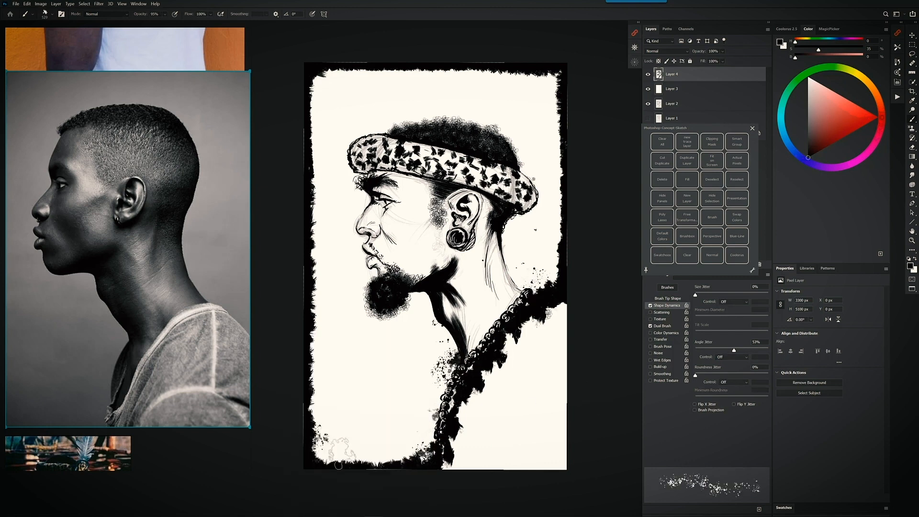
mouse_move(335, 449)
mouse_down()
mouse_move(404, 415)
mouse_move(333, 448)
mouse_move(377, 450)
mouse_up()
click(362, 406)
click(557, 253)
click(531, 248)
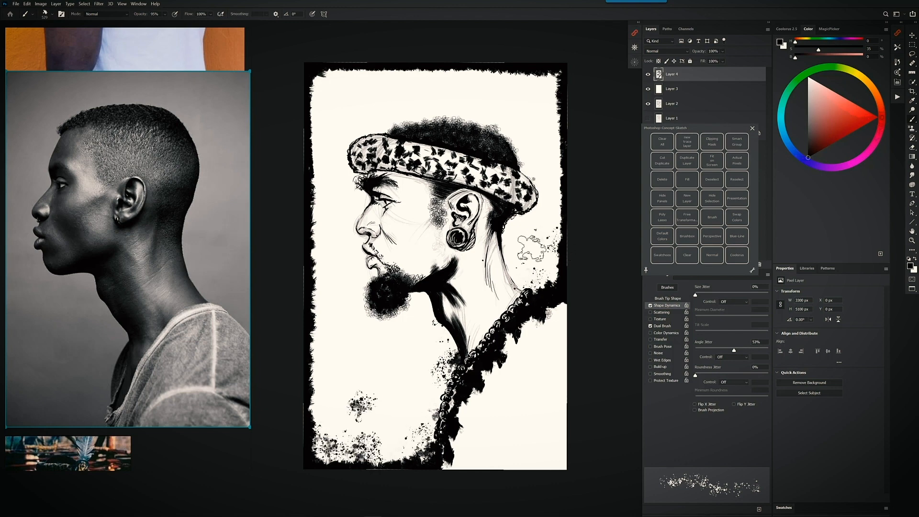
click(538, 217)
click(409, 449)
click(391, 441)
Lasso and delete the isolated spatter patch above the lower border, deselect, and return to the brush.
key(l)
mouse_move(372, 367)
mouse_down()
mouse_move(362, 428)
mouse_move(338, 395)
mouse_up()
key(Delete)
key(ctrl+d)
key(b)
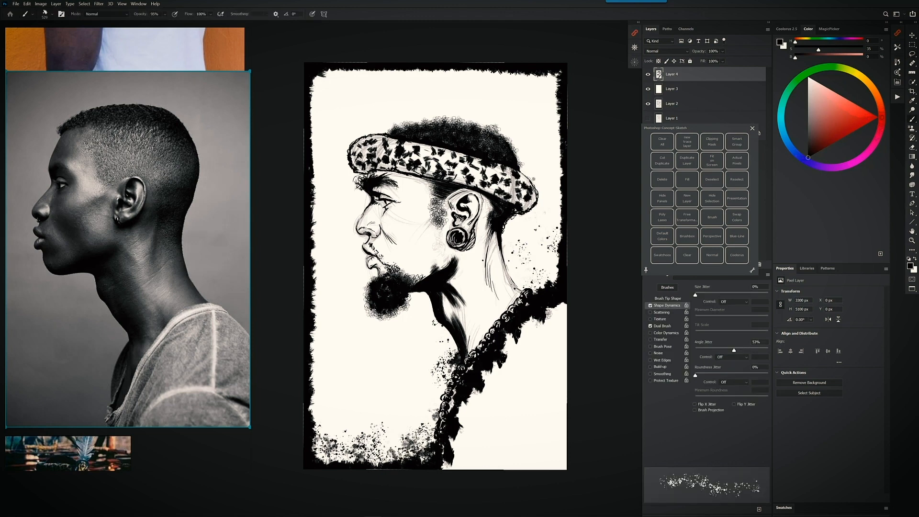
Spatter ink up the page's side borders and thicken the spatter along the lower border and above the shoulder.
drag(554, 143, 555, 79)
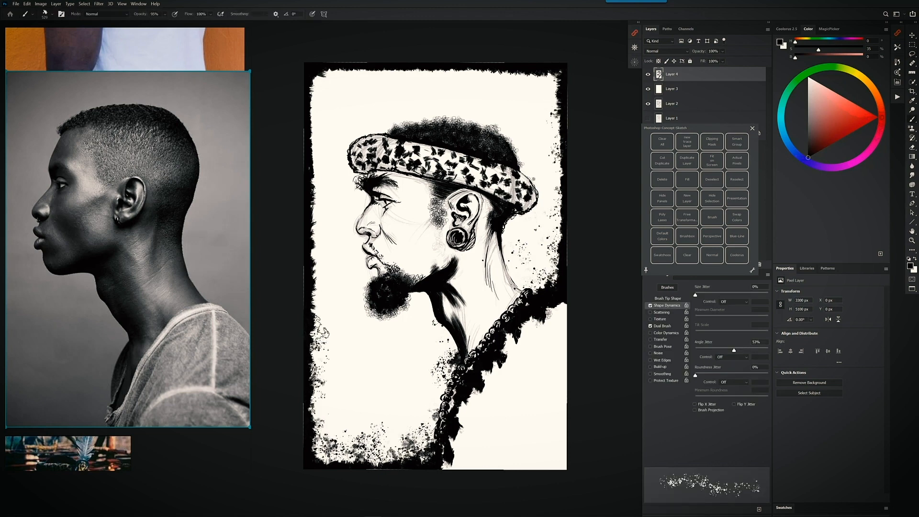
drag(320, 332, 317, 258)
click(320, 421)
drag(321, 428, 423, 437)
click(543, 279)
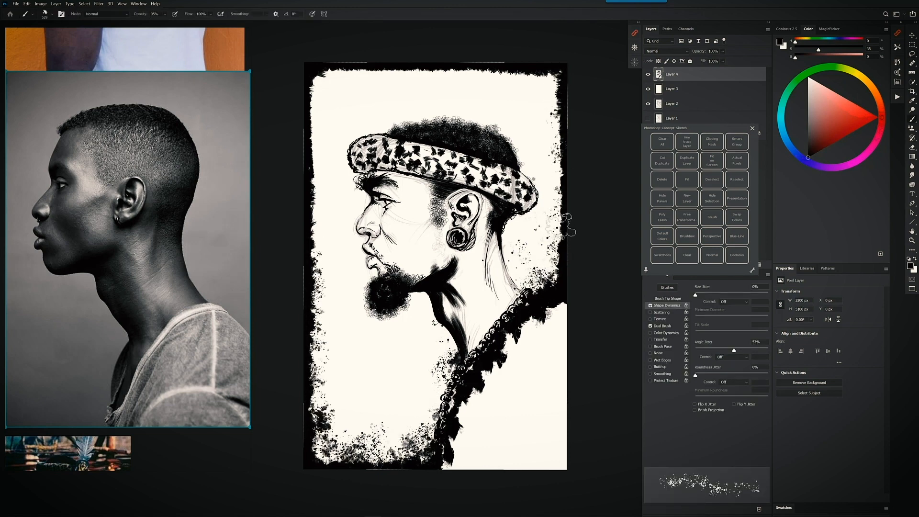
Spatter ink along the upper parts of both side borders, the top corners and the page's top border.
drag(560, 226, 560, 95)
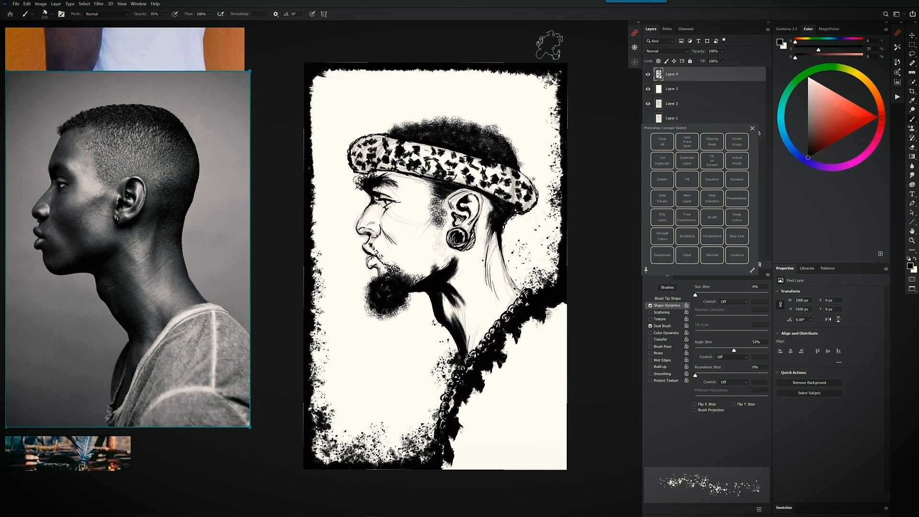
drag(550, 93, 548, 82)
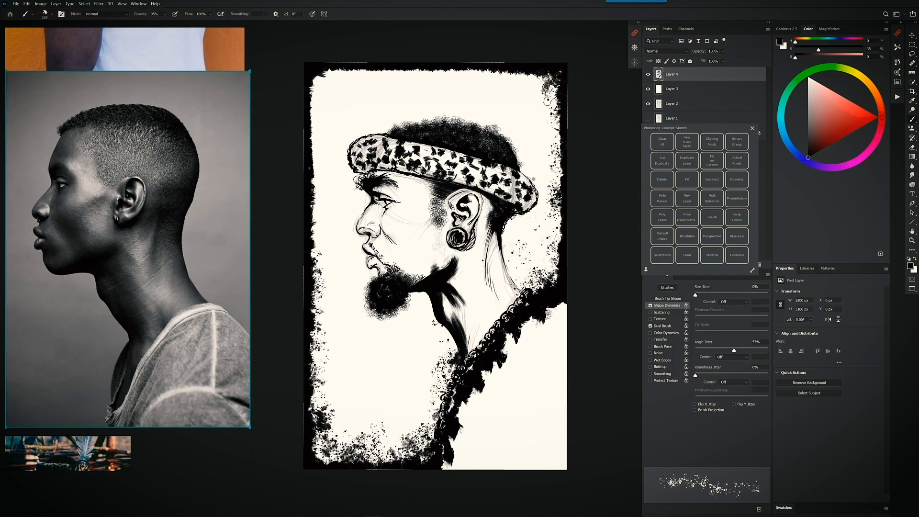
drag(309, 77, 344, 74)
drag(421, 73, 449, 70)
drag(314, 77, 318, 134)
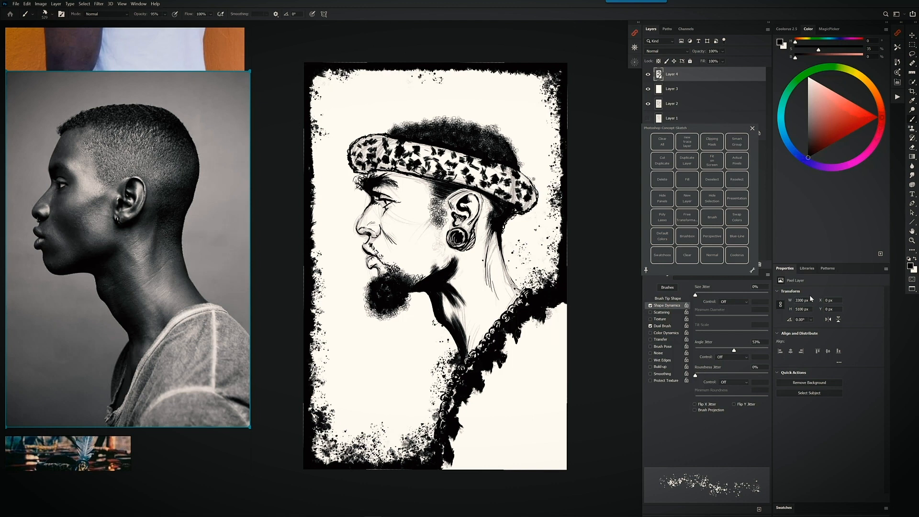
Fill the page with a brown paper pattern from Revels AAU Patterns, placed beneath the inked drawing's layer.
click(827, 268)
click(777, 346)
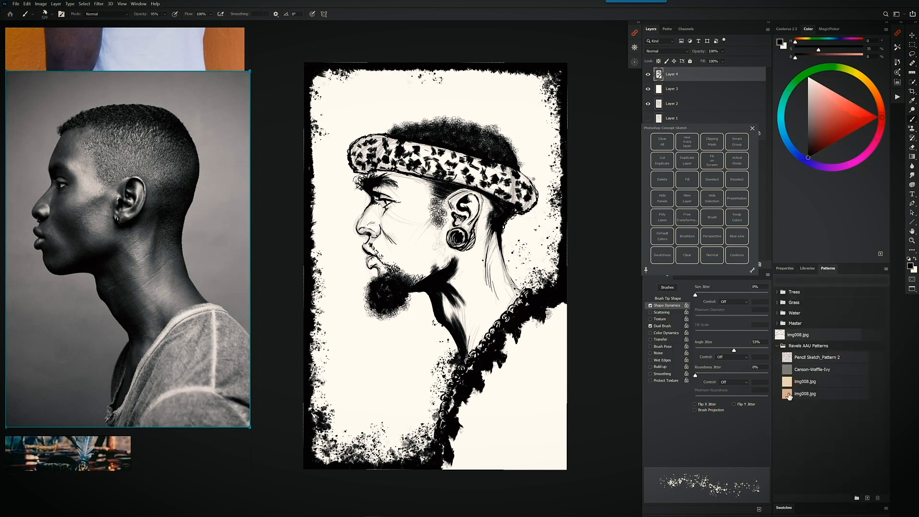
drag(787, 381, 533, 172)
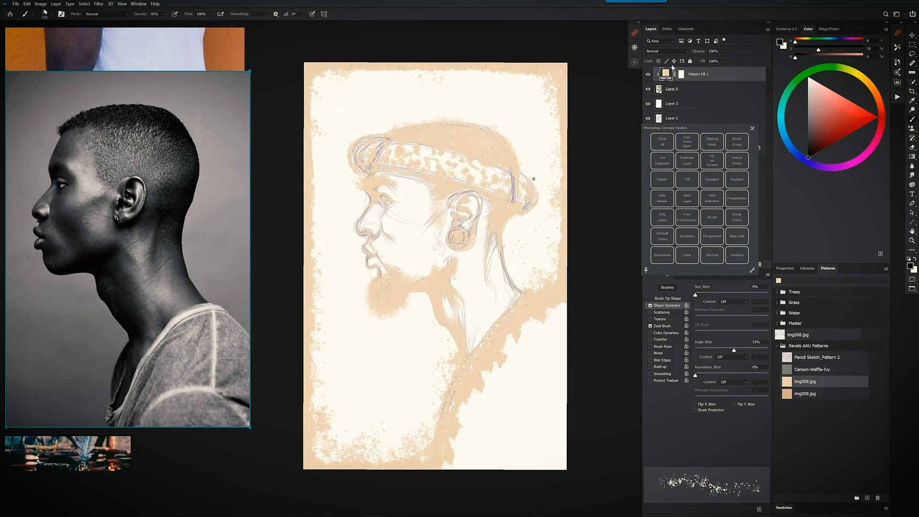
drag(698, 75, 712, 98)
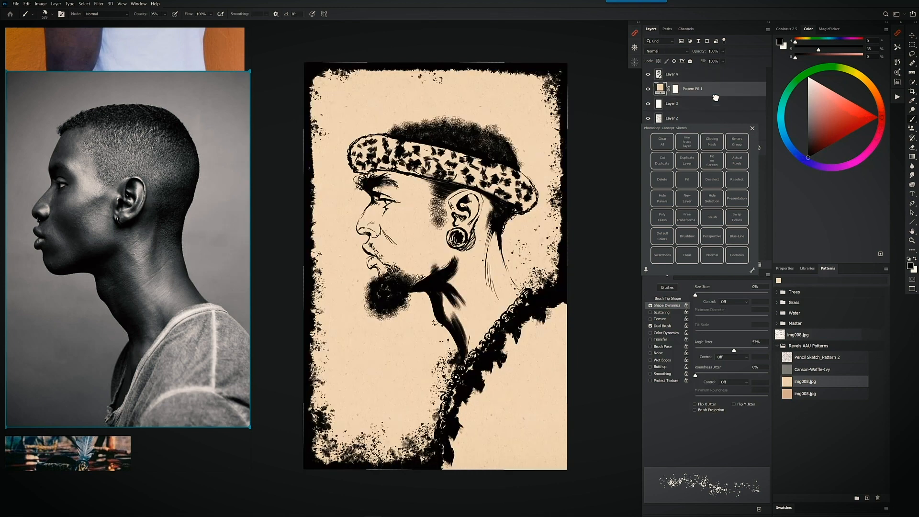
click(787, 395)
click(790, 383)
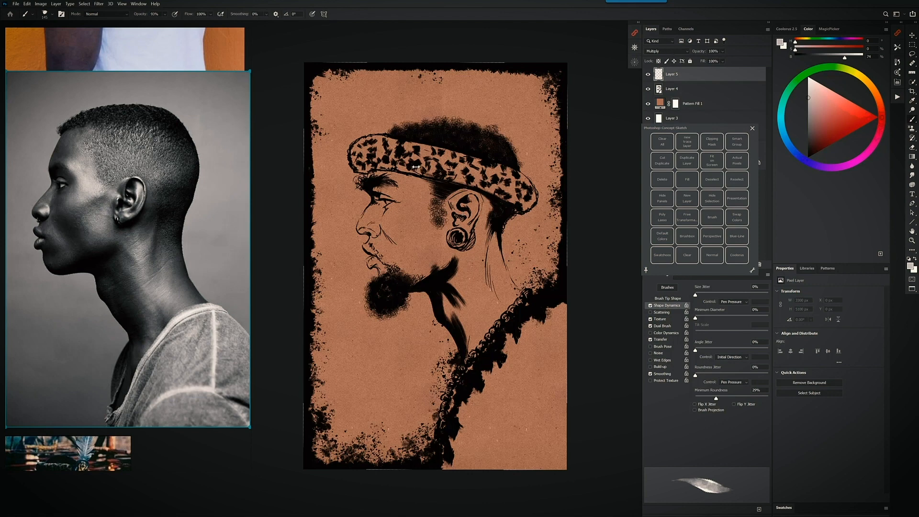
Choose the Dpt Water Color 15 brush and brush a faint light grey wash along the page's top edge.
right_click(434, 210)
scroll(418, 296, down, 3)
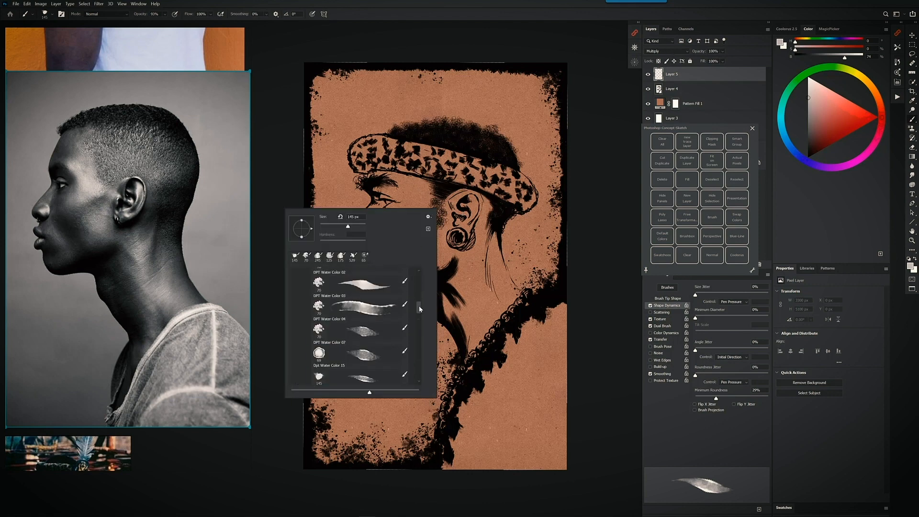
scroll(420, 302, down, 3)
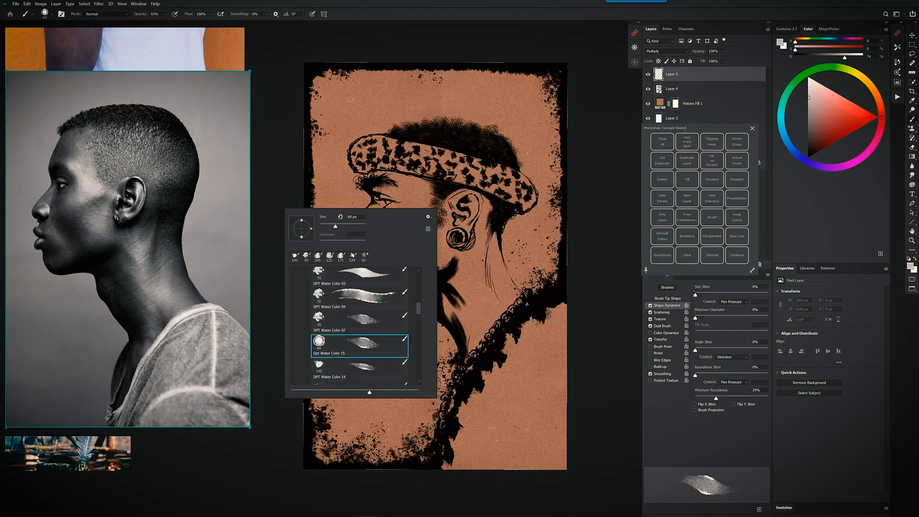
click(374, 344)
click(809, 95)
right_click(345, 76)
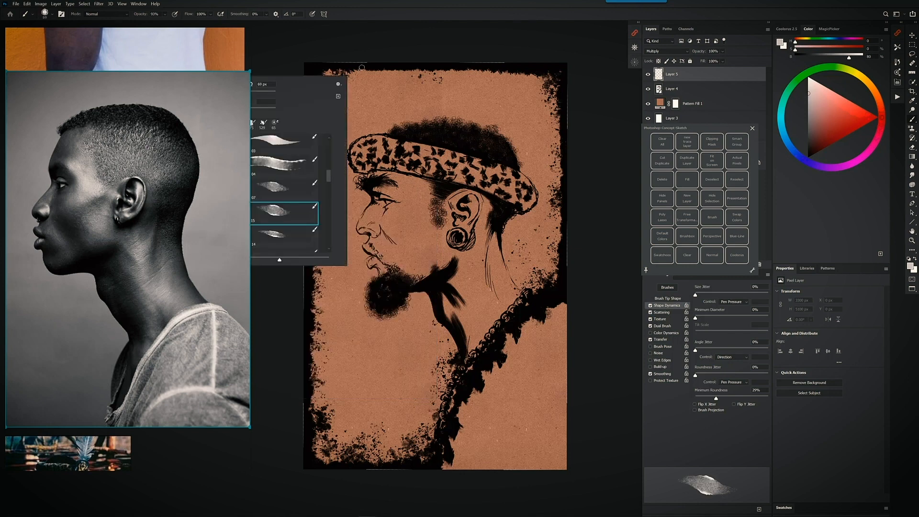
click(400, 66)
drag(350, 97, 374, 97)
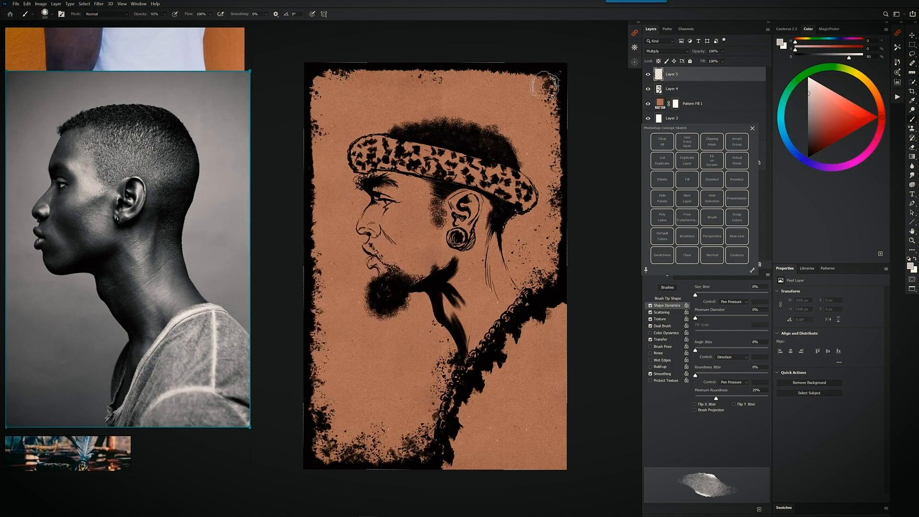
click(808, 105)
drag(536, 102, 522, 99)
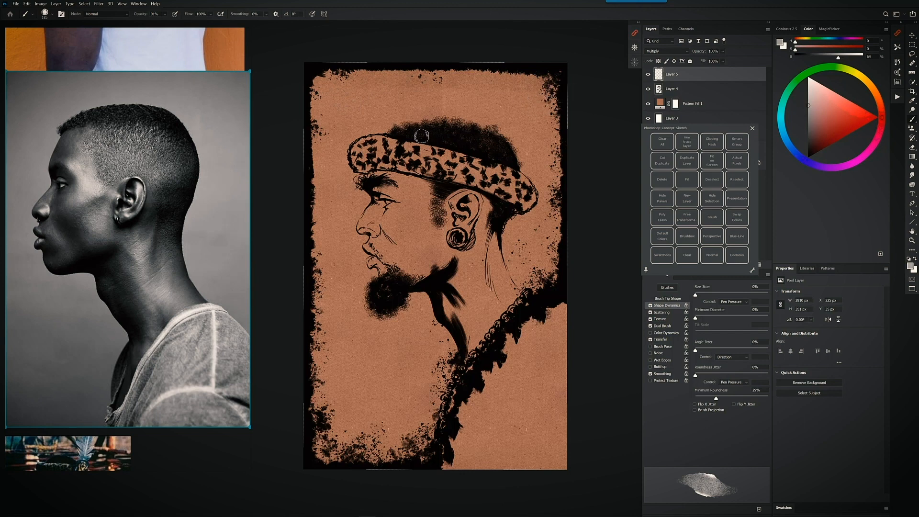
Switch to the 245 px DPT Water Color 01 brush and shade the eye socket, nose, cheek and jaw in grey.
right_click(421, 135)
scroll(399, 229, up, 5)
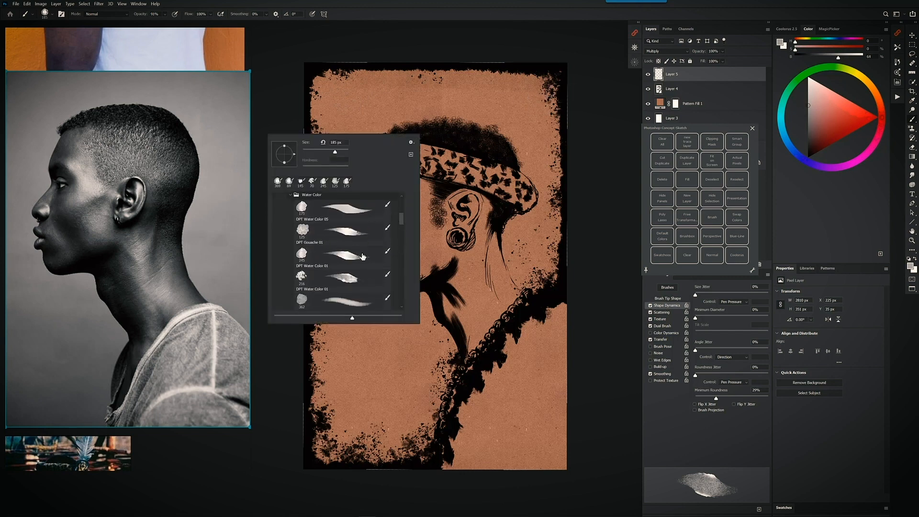
click(349, 257)
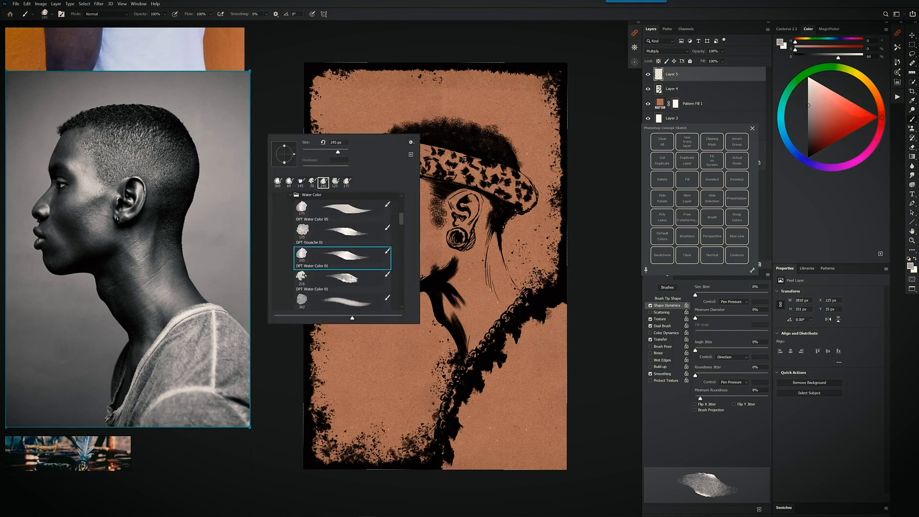
key(Return)
mouse_move(384, 171)
mouse_down()
mouse_move(379, 196)
mouse_move(382, 178)
mouse_move(380, 193)
mouse_move(397, 200)
mouse_up()
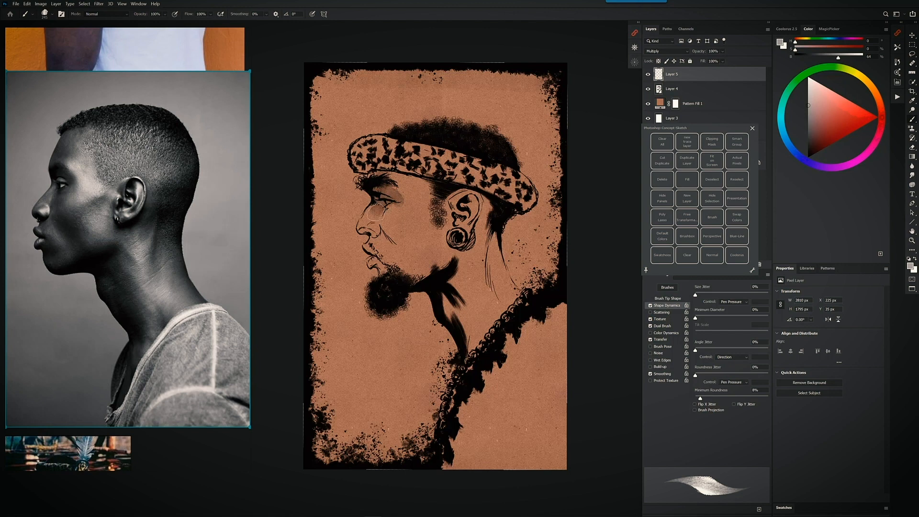
mouse_move(370, 220)
mouse_down()
mouse_move(385, 234)
mouse_move(380, 204)
mouse_move(408, 198)
mouse_move(380, 213)
mouse_move(389, 236)
mouse_move(374, 210)
mouse_move(367, 250)
mouse_move(388, 238)
mouse_move(398, 201)
mouse_move(387, 228)
mouse_move(407, 251)
mouse_move(393, 235)
mouse_move(369, 262)
mouse_move(385, 273)
mouse_move(378, 240)
mouse_move(386, 270)
mouse_move(381, 259)
mouse_move(402, 274)
mouse_move(375, 261)
mouse_move(408, 287)
mouse_move(389, 260)
mouse_move(402, 276)
mouse_move(386, 233)
mouse_move(411, 262)
mouse_move(435, 235)
mouse_move(392, 208)
mouse_move(391, 223)
mouse_move(436, 283)
mouse_move(428, 192)
mouse_move(432, 213)
mouse_move(418, 237)
mouse_move(424, 217)
mouse_move(427, 233)
mouse_move(436, 219)
mouse_move(430, 185)
mouse_up()
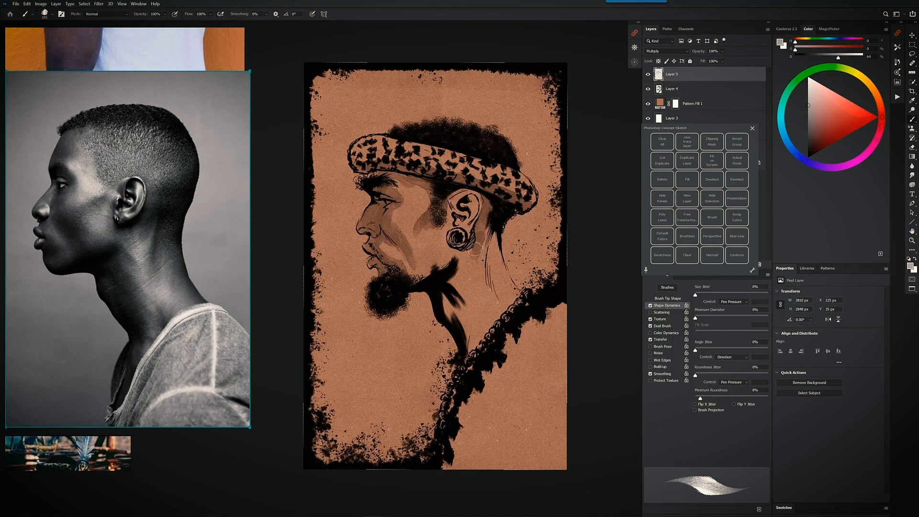
Shade the back of the neck with long vertical grey washes from behind the ear to the collar.
drag(486, 237, 493, 305)
mouse_move(486, 259)
mouse_down()
mouse_move(487, 311)
mouse_move(489, 280)
mouse_move(494, 300)
mouse_up()
drag(495, 237, 513, 295)
drag(498, 255, 518, 311)
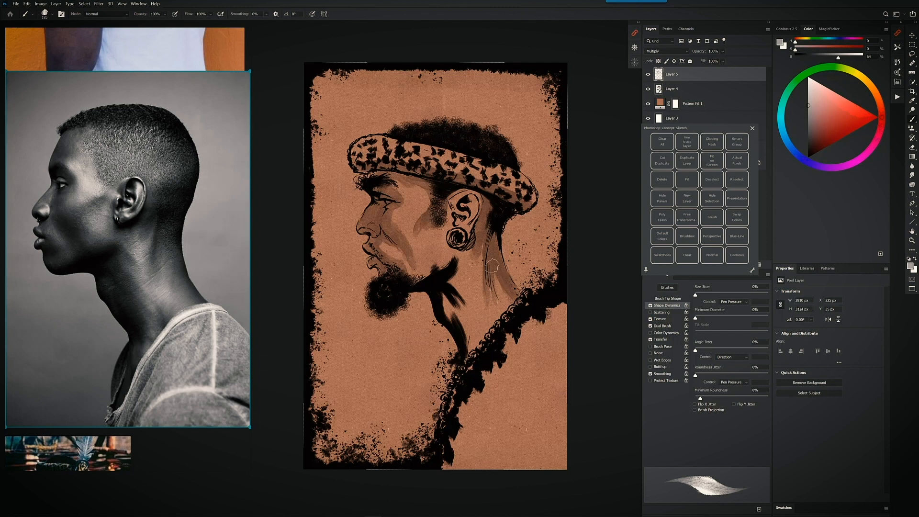
drag(493, 266, 522, 314)
drag(496, 215, 519, 316)
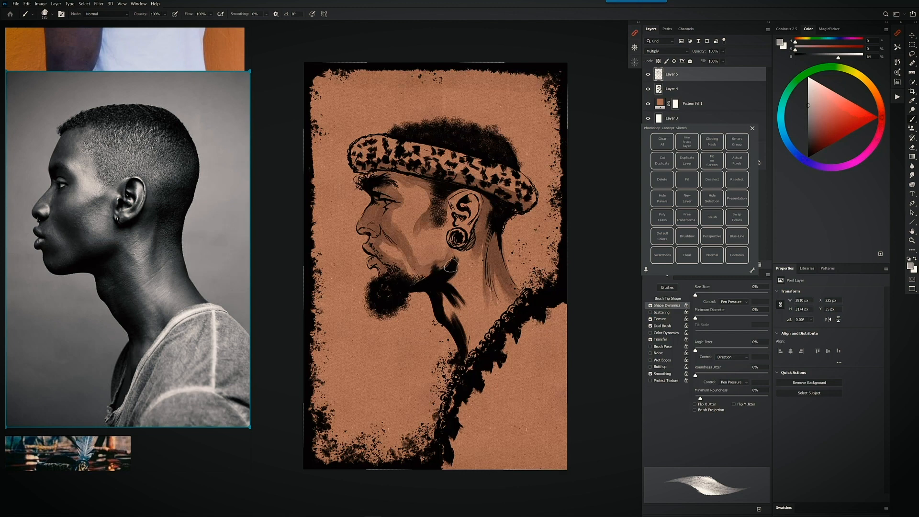
Shade beneath the jaw and down the front of the neck to the beaded neckline.
drag(453, 254, 445, 261)
mouse_move(444, 301)
mouse_down()
mouse_move(467, 356)
mouse_move(445, 295)
mouse_move(455, 305)
mouse_move(448, 276)
mouse_move(458, 276)
mouse_move(457, 265)
mouse_move(470, 347)
mouse_move(454, 295)
mouse_move(473, 346)
mouse_move(476, 299)
mouse_up()
drag(476, 299, 474, 351)
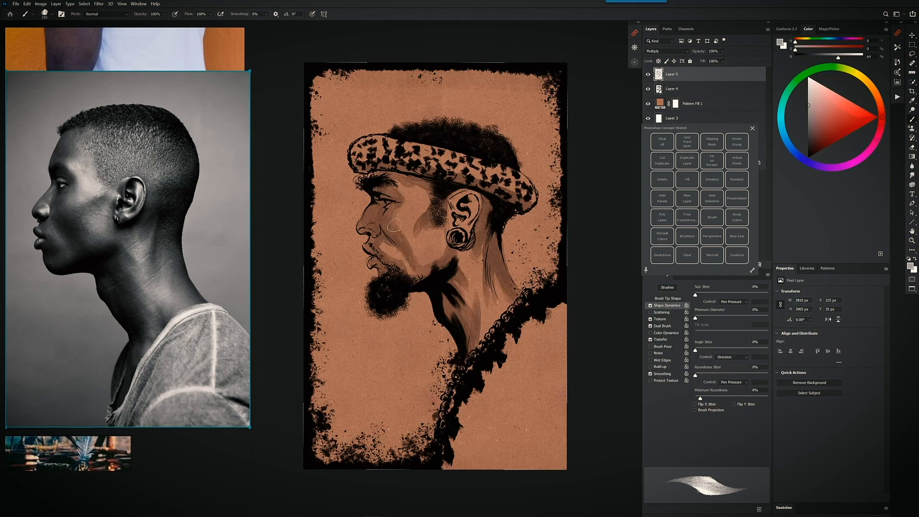
Switch to the DPT Water Color 05 brush and glaze the temple, cheek, jaw and neck in lighter grey.
right_click(531, 305)
click(459, 368)
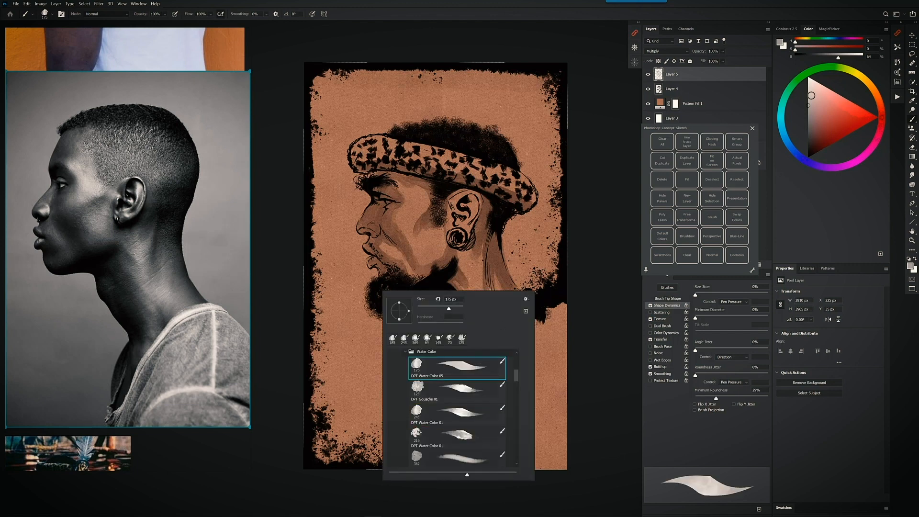
click(810, 95)
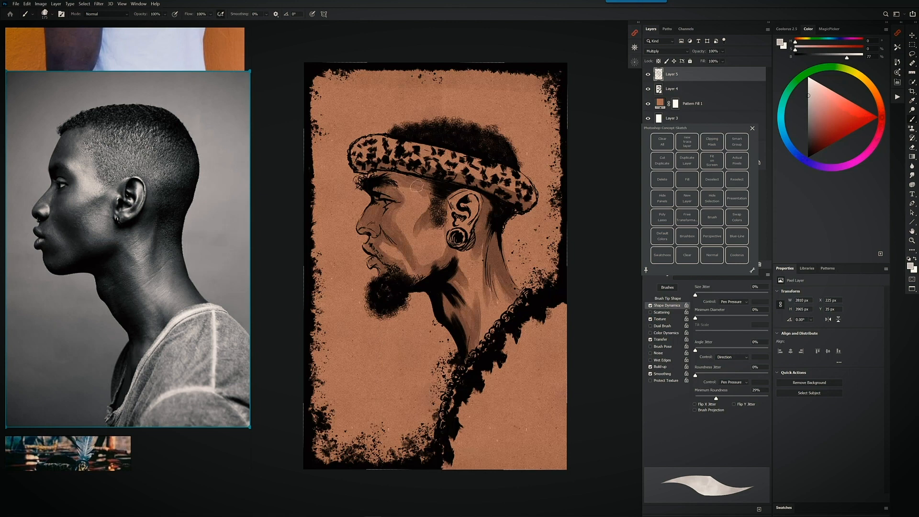
click(808, 88)
mouse_move(423, 205)
mouse_down()
mouse_move(395, 218)
mouse_move(397, 225)
mouse_move(410, 227)
mouse_move(409, 198)
mouse_up()
drag(413, 254, 422, 261)
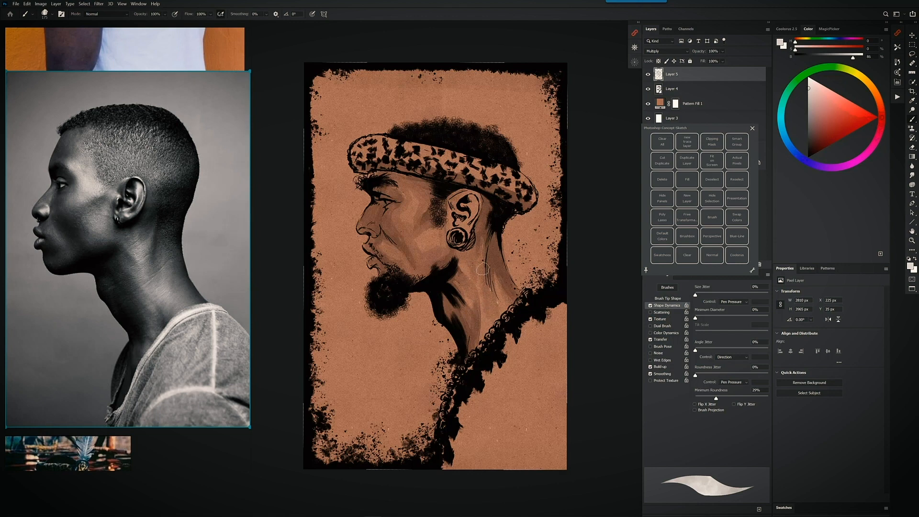
drag(507, 256, 502, 255)
Switch to the DPT Gouache 01 brush and deepen the eye, lips, beard edge and jaw shadows in darker grey.
drag(810, 98, 808, 110)
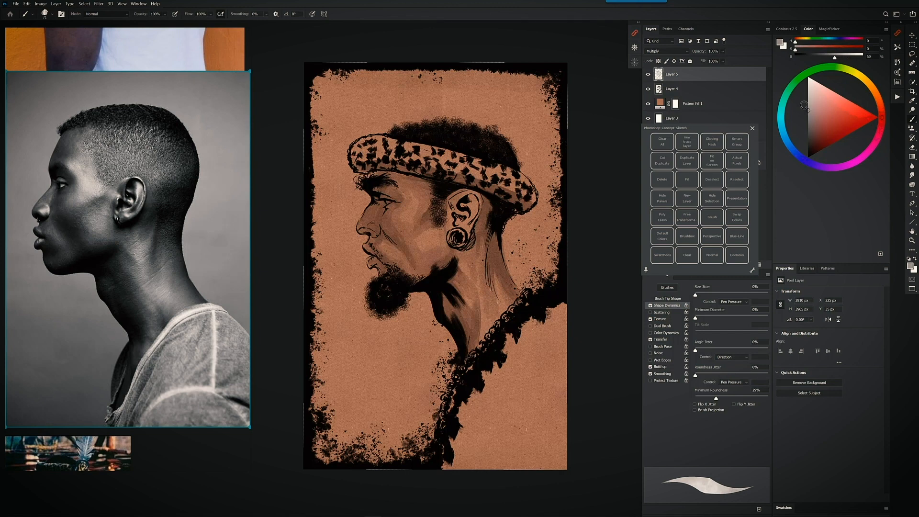
right_click(399, 153)
click(339, 279)
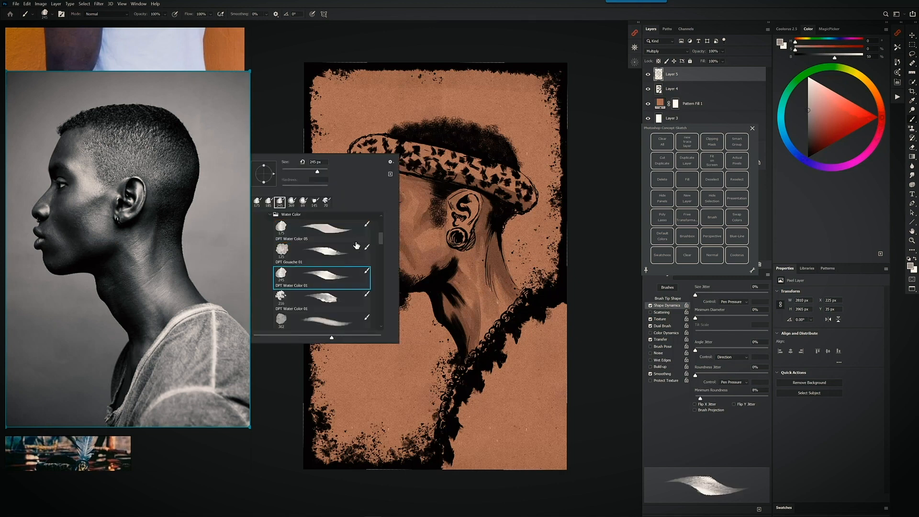
click(356, 247)
click(576, 123)
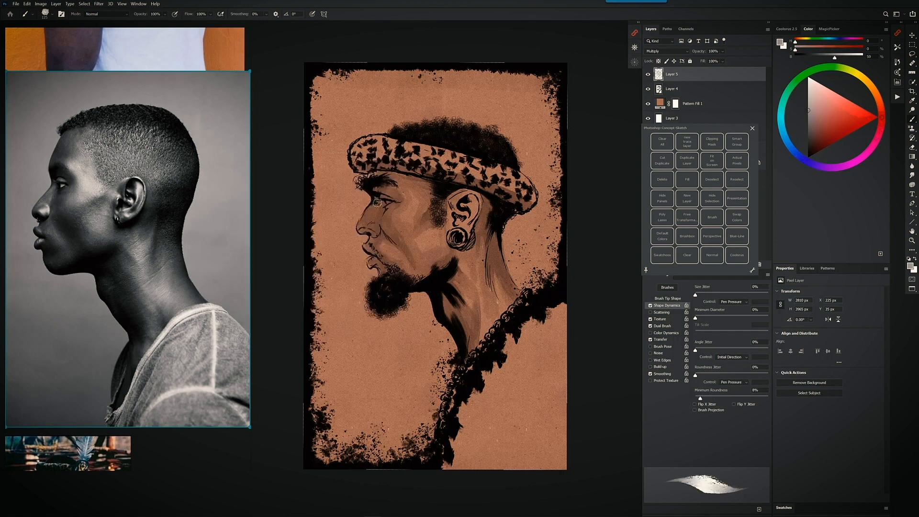
drag(811, 113, 807, 126)
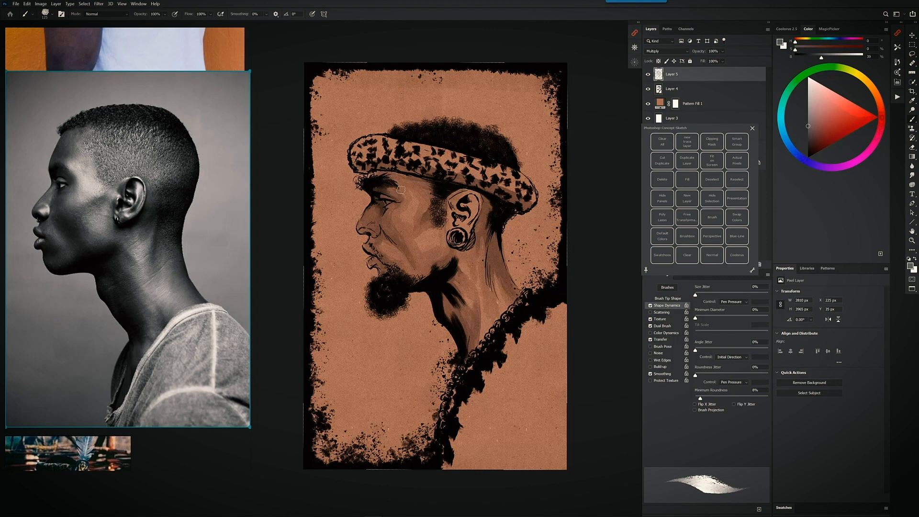
drag(389, 195, 403, 201)
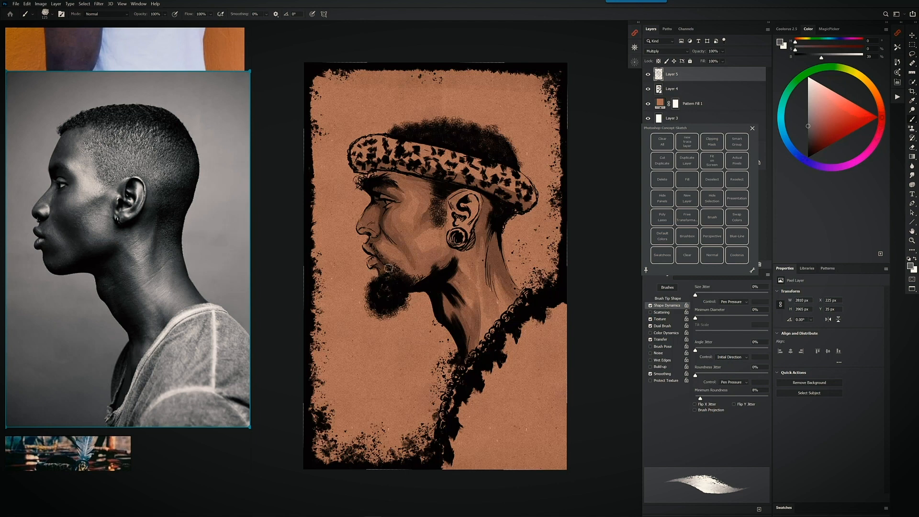
drag(468, 257, 457, 257)
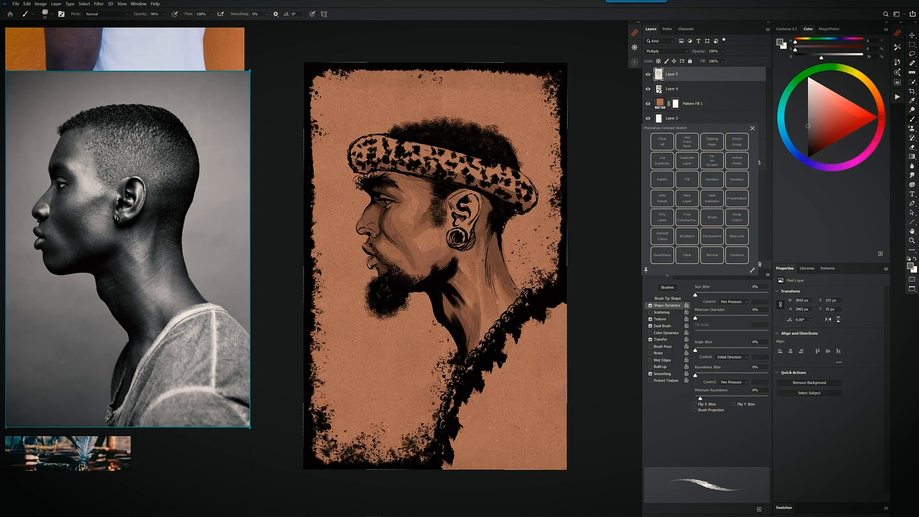
Deepen the sideburn shading in a darker grey, and shade the inner ear and neck in mid grey.
click(807, 134)
drag(446, 229, 427, 221)
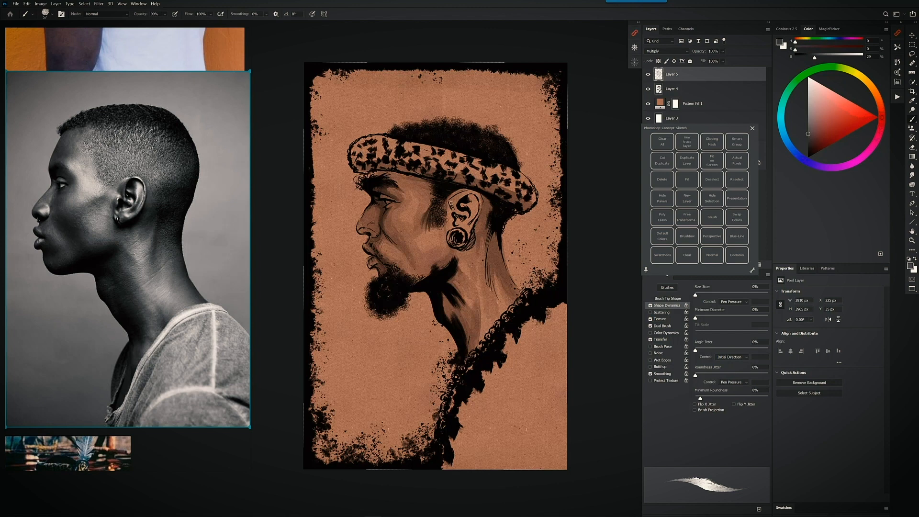
drag(807, 128, 808, 119)
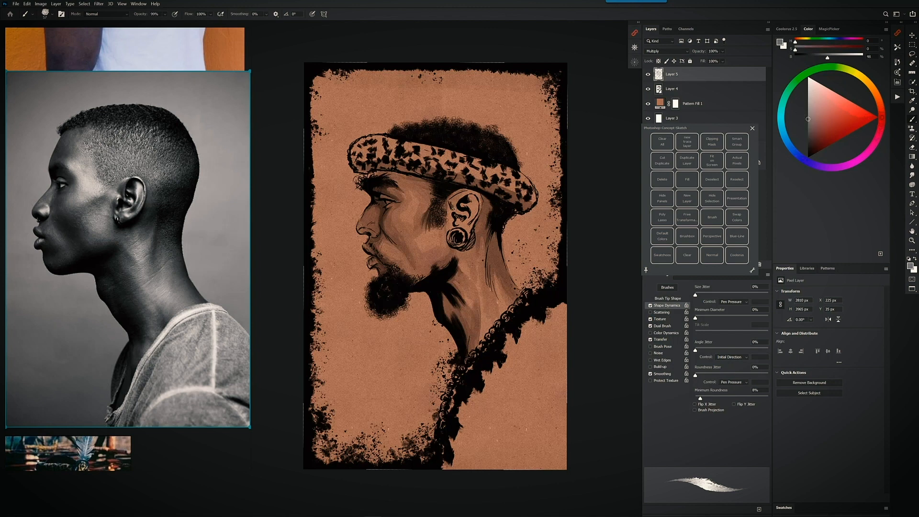
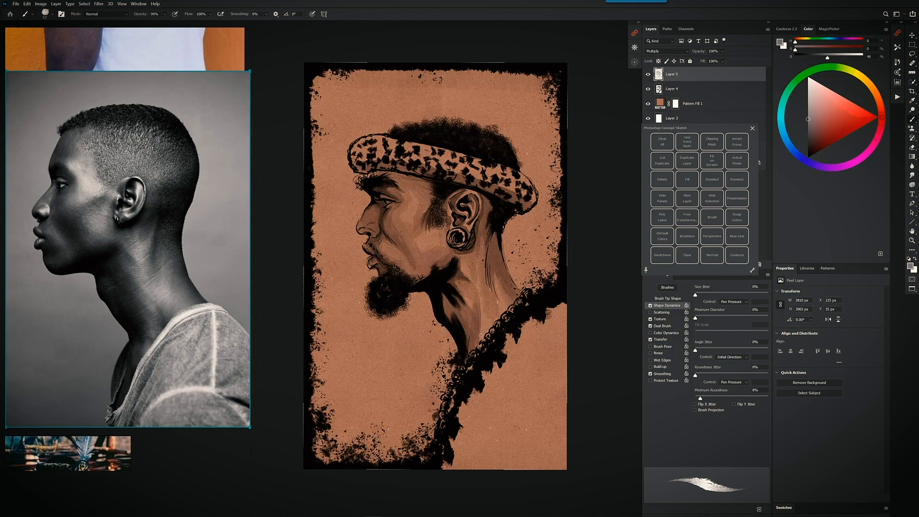
drag(458, 299, 472, 344)
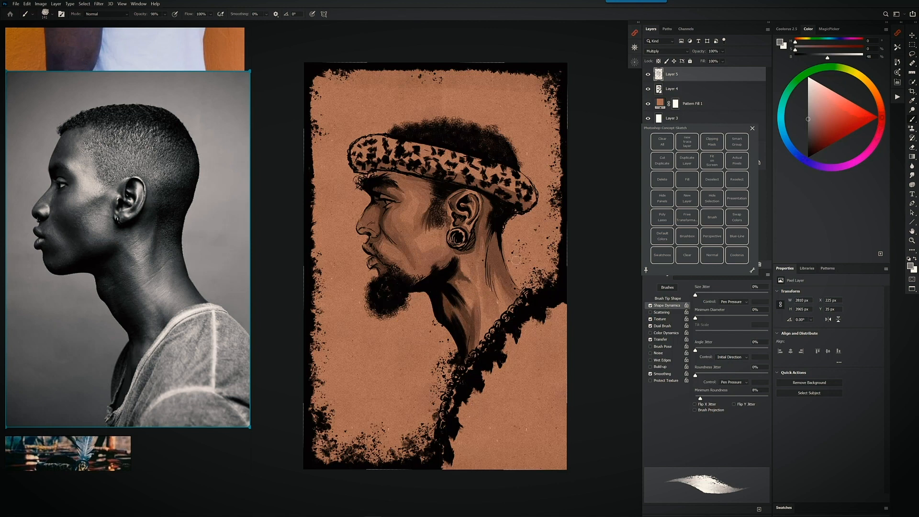
drag(507, 252, 506, 251)
Paint dripping grey wash down the background behind the headband and along the page's upper right border.
mouse_move(540, 91)
mouse_down()
mouse_move(540, 80)
mouse_move(478, 73)
mouse_move(529, 82)
mouse_move(538, 273)
mouse_up()
mouse_move(548, 276)
mouse_down()
mouse_move(544, 86)
mouse_move(557, 243)
mouse_move(556, 115)
mouse_up()
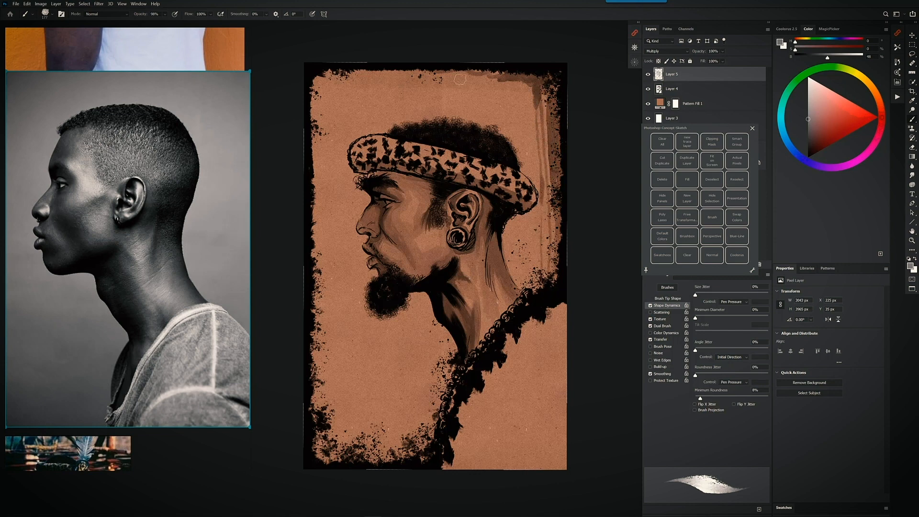
mouse_move(463, 75)
mouse_down()
mouse_move(464, 125)
mouse_move(465, 71)
mouse_move(529, 77)
mouse_move(477, 86)
mouse_move(489, 95)
mouse_move(489, 122)
mouse_move(498, 89)
mouse_move(522, 85)
mouse_move(491, 87)
mouse_up()
drag(521, 275, 516, 218)
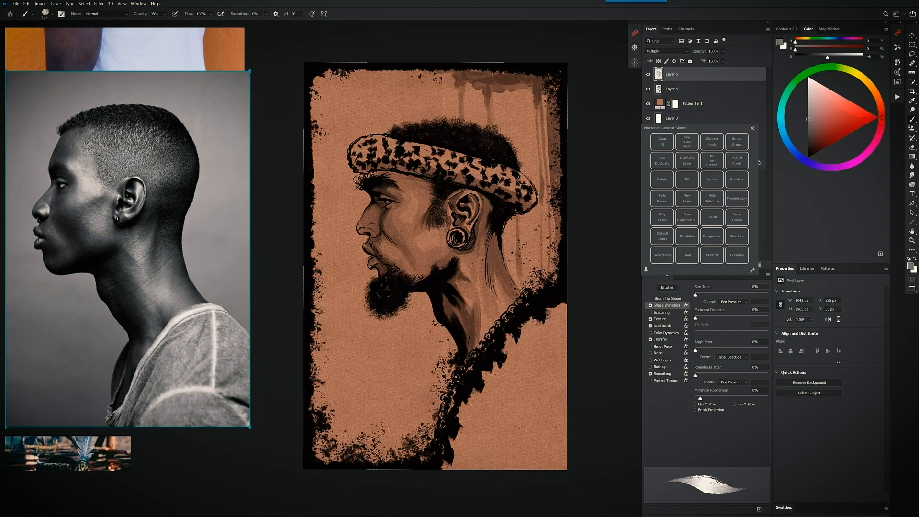
drag(513, 103, 514, 143)
mouse_move(515, 86)
mouse_down()
mouse_move(516, 161)
mouse_move(534, 77)
mouse_move(535, 166)
mouse_up()
drag(531, 218, 532, 275)
Extend the dripping wash across the rest of the top border and paint wash patches along the lower border.
mouse_move(340, 80)
mouse_down()
mouse_move(312, 87)
mouse_move(347, 71)
mouse_move(315, 126)
mouse_move(312, 165)
mouse_up()
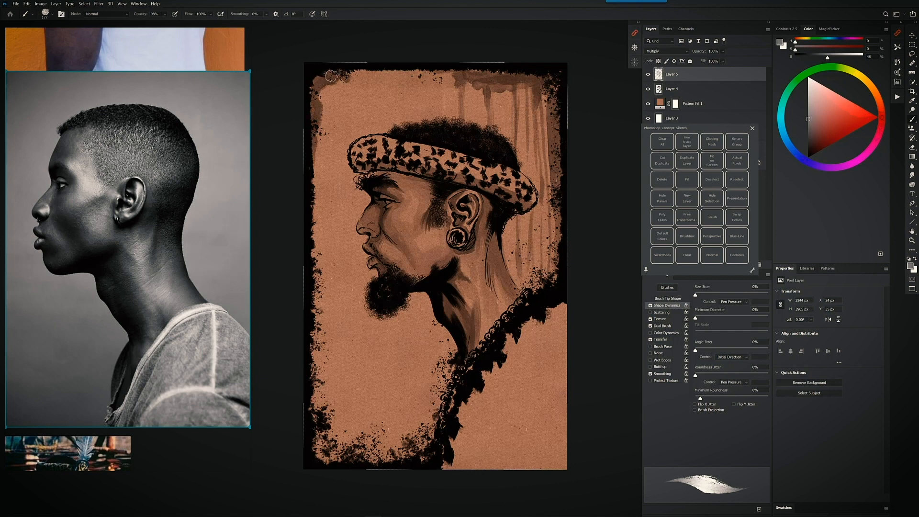
drag(331, 76, 336, 114)
mouse_move(399, 76)
mouse_down()
mouse_move(376, 75)
mouse_move(458, 73)
mouse_move(381, 83)
mouse_move(383, 95)
mouse_move(387, 84)
mouse_move(432, 73)
mouse_move(460, 79)
mouse_move(401, 84)
mouse_move(405, 131)
mouse_move(408, 78)
mouse_move(421, 76)
mouse_move(425, 98)
mouse_up()
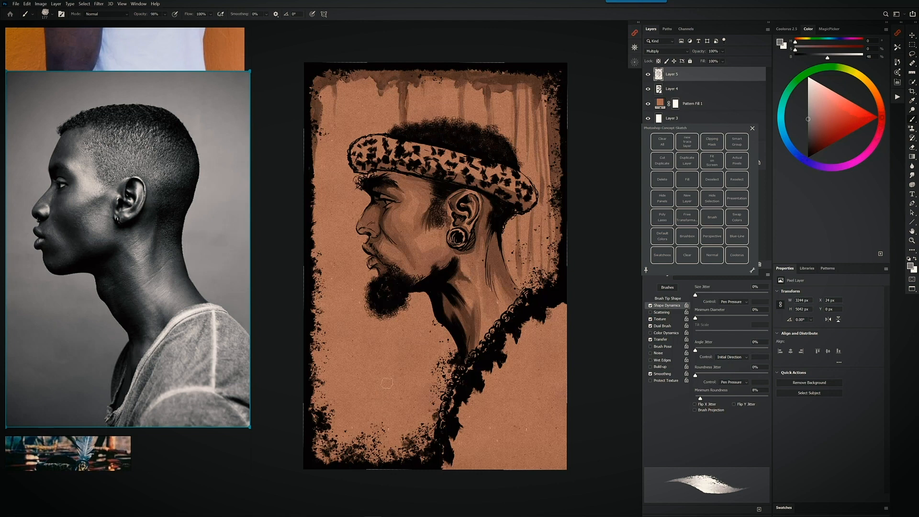
mouse_move(385, 460)
mouse_down()
mouse_move(320, 440)
mouse_move(334, 412)
mouse_move(313, 401)
mouse_move(325, 380)
mouse_move(311, 380)
mouse_move(315, 361)
mouse_move(325, 406)
mouse_move(341, 422)
mouse_move(345, 444)
mouse_up()
mouse_move(342, 391)
mouse_down()
mouse_move(353, 451)
mouse_move(420, 454)
mouse_move(396, 453)
mouse_move(383, 436)
mouse_move(387, 419)
mouse_move(379, 425)
mouse_move(407, 453)
mouse_move(405, 427)
mouse_move(404, 445)
mouse_move(432, 394)
mouse_move(436, 412)
mouse_move(458, 382)
mouse_move(437, 386)
mouse_move(427, 415)
mouse_move(418, 412)
mouse_move(415, 439)
mouse_move(416, 416)
mouse_move(409, 434)
mouse_move(398, 401)
mouse_move(431, 402)
mouse_move(414, 384)
mouse_move(403, 434)
mouse_up()
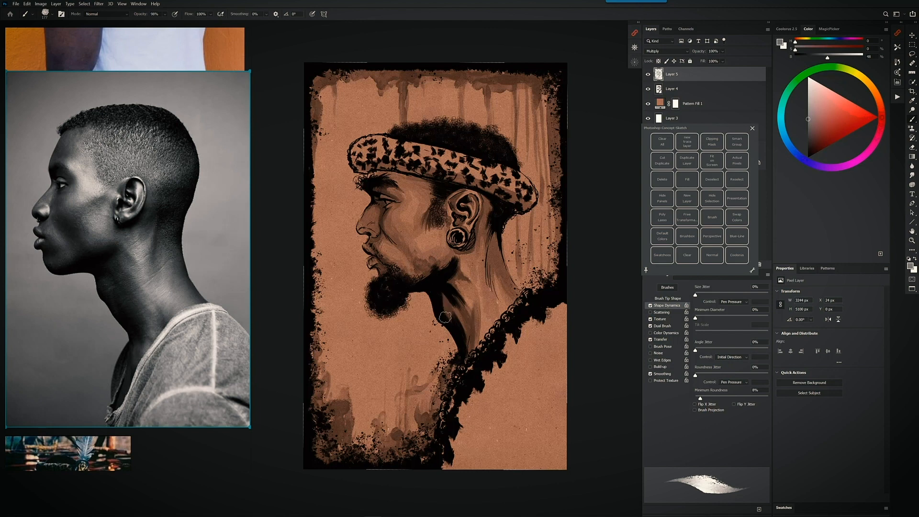
Shade the neck beside the beaded neckline and add grey wash along both side borders of the page.
drag(487, 318, 484, 336)
drag(491, 318, 479, 343)
mouse_move(566, 275)
mouse_down()
mouse_move(551, 286)
mouse_move(554, 262)
mouse_up()
drag(555, 221, 556, 207)
drag(316, 125, 320, 345)
drag(317, 237, 325, 171)
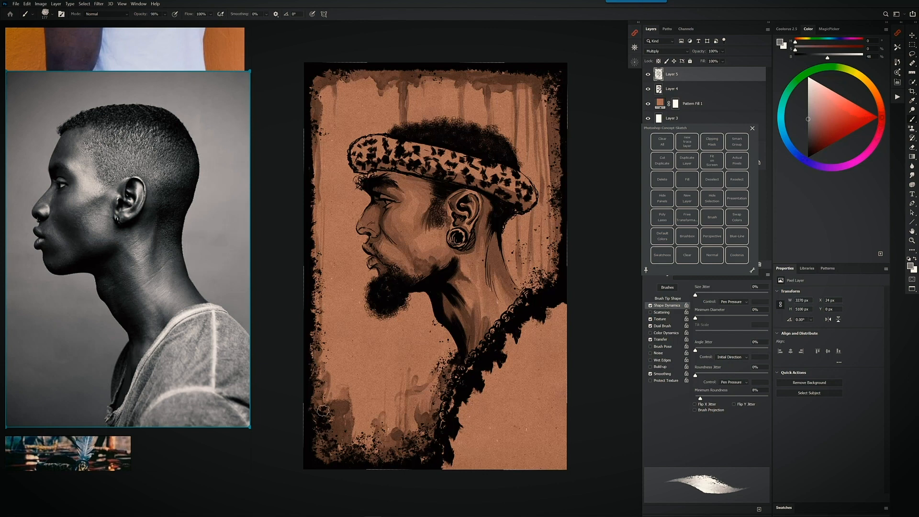
Paint more grey wash up the left border of the page and around its lower left corner.
drag(322, 410, 325, 173)
drag(327, 437, 334, 285)
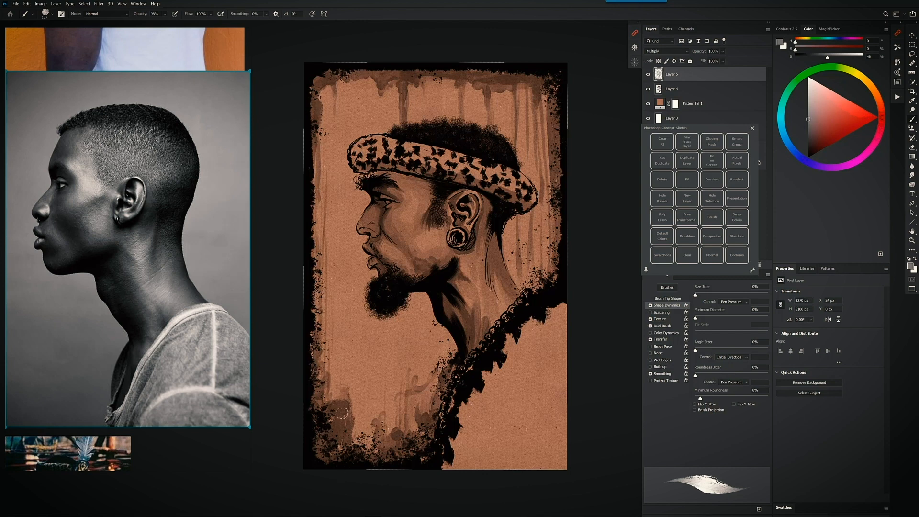
mouse_move(341, 407)
mouse_down()
mouse_move(343, 428)
mouse_move(351, 410)
mouse_up()
Darken the front end and upper edge of the leopard-print headband with a near-black wash.
drag(813, 121, 807, 151)
mouse_move(362, 147)
mouse_down()
mouse_move(393, 163)
mouse_move(397, 154)
mouse_move(415, 173)
mouse_move(424, 158)
mouse_move(445, 163)
mouse_move(527, 204)
mouse_move(358, 143)
mouse_up()
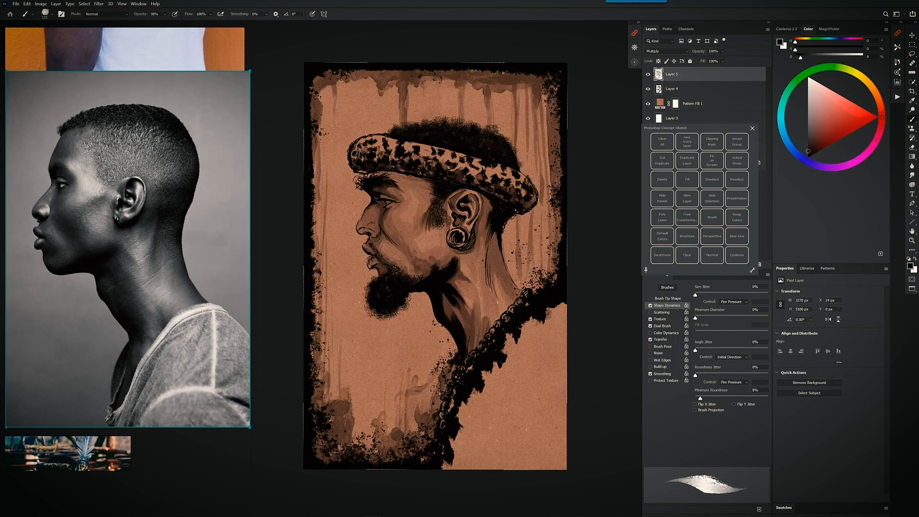
drag(355, 153, 417, 140)
Add a new Multiply layer directly above Layer 4 and choose the Dpt Water Color 15 brush.
right_click(458, 192)
click(748, 88)
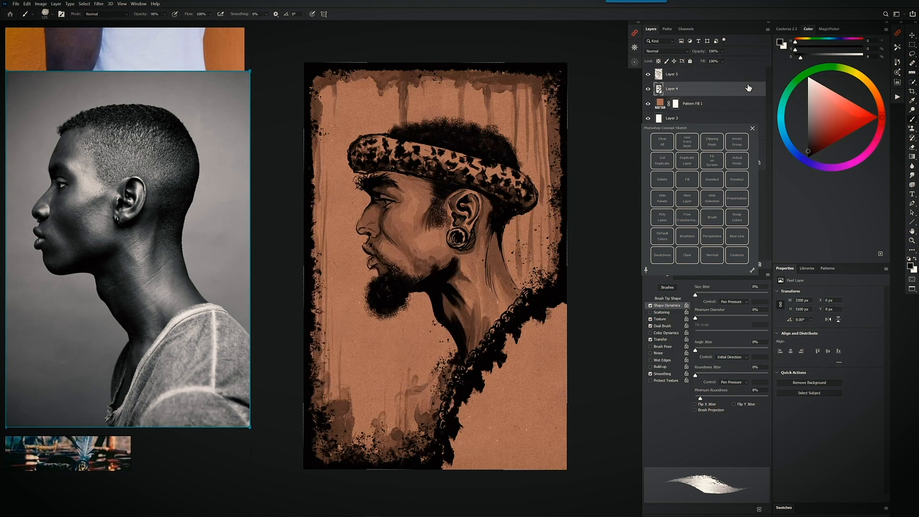
key(ctrl+shift+n)
click(397, 375)
click(383, 342)
click(485, 346)
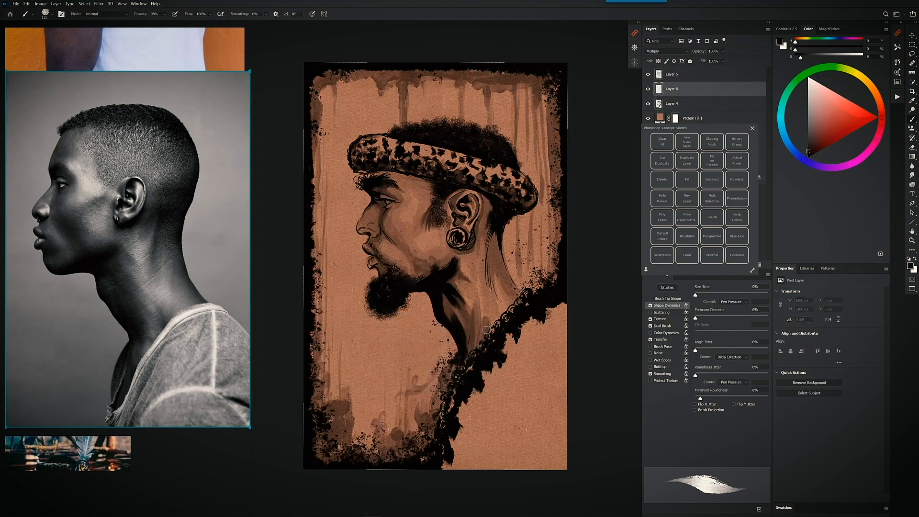
right_click(451, 405)
drag(455, 374, 455, 393)
click(411, 392)
key(Return)
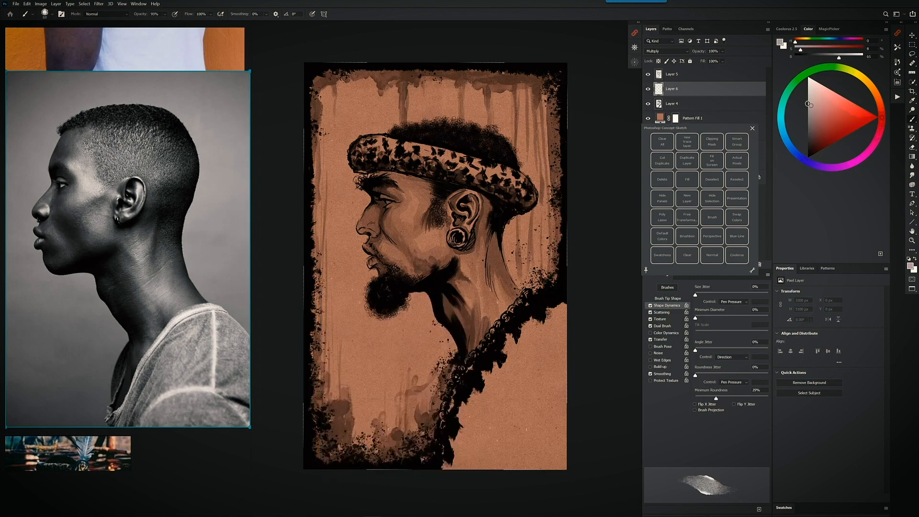
Brush a light warm grey wash over the neck and across the lower background in front of the figure.
mouse_move(514, 267)
mouse_down()
mouse_move(486, 243)
mouse_move(485, 228)
mouse_move(505, 297)
mouse_move(464, 354)
mouse_move(509, 285)
mouse_move(467, 335)
mouse_move(455, 296)
mouse_move(502, 294)
mouse_up()
click(810, 100)
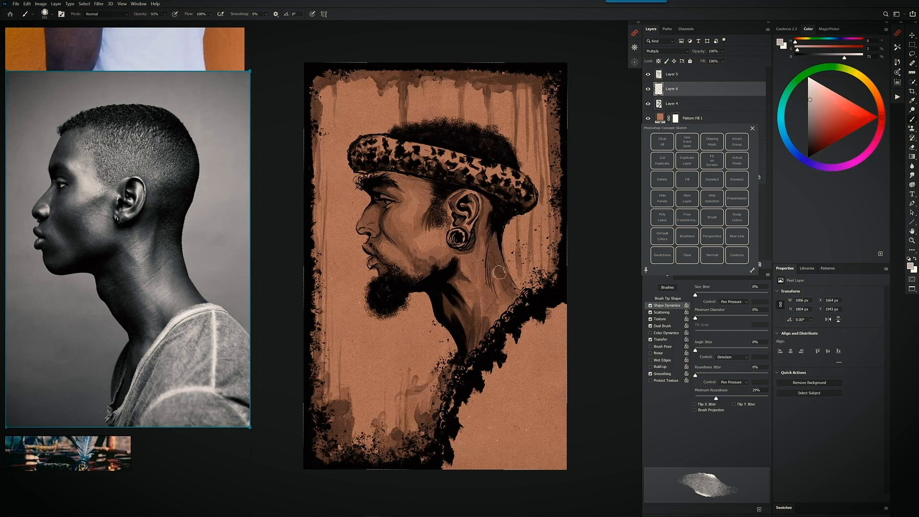
drag(496, 225, 513, 296)
mouse_move(451, 325)
mouse_down()
mouse_move(416, 431)
mouse_move(319, 428)
mouse_move(436, 372)
mouse_move(296, 377)
mouse_move(457, 358)
mouse_move(303, 348)
mouse_move(445, 351)
mouse_move(375, 344)
mouse_move(347, 422)
mouse_move(371, 433)
mouse_move(385, 409)
mouse_move(330, 407)
mouse_move(364, 393)
mouse_move(352, 418)
mouse_move(418, 437)
mouse_move(319, 419)
mouse_move(312, 182)
mouse_up()
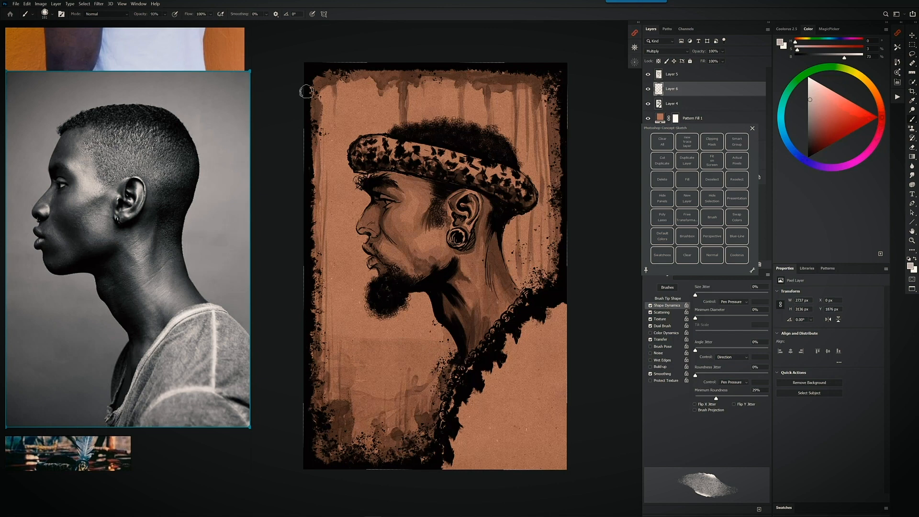
Switch to the DPT Water Color 04 brush and cover the background below the chin and before the face with mottled light wash.
right_click(438, 304)
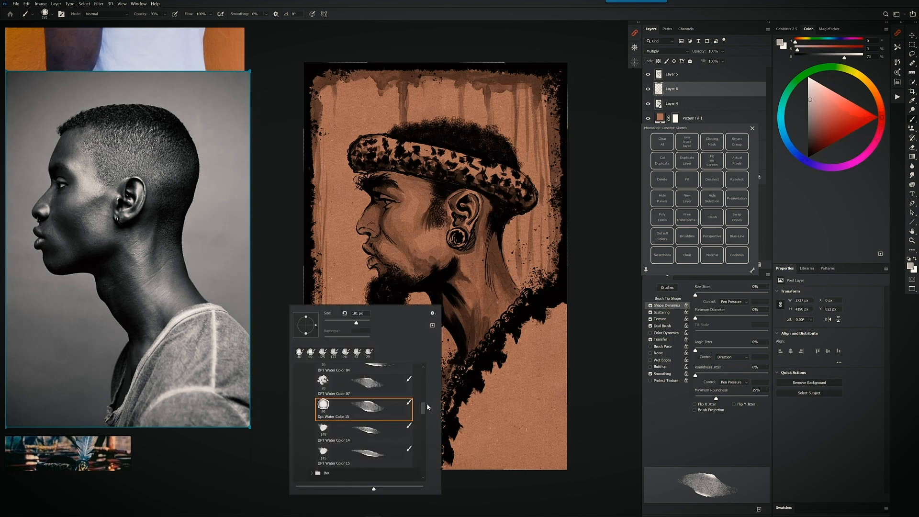
click(384, 461)
click(453, 350)
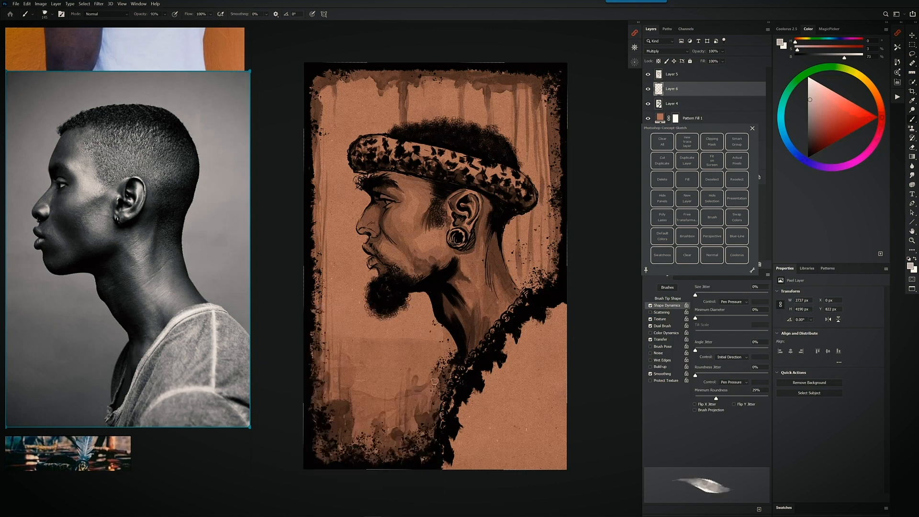
right_click(467, 351)
drag(449, 427, 450, 425)
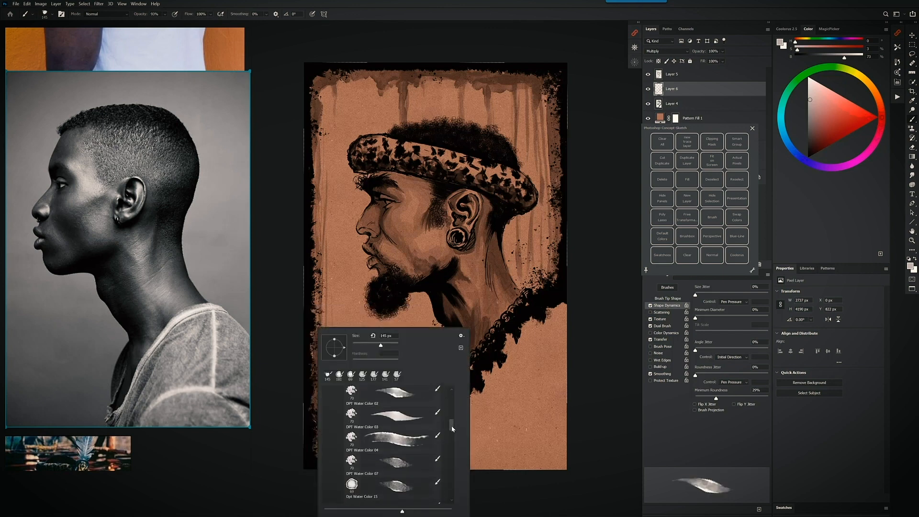
click(415, 440)
click(417, 322)
drag(358, 379, 388, 371)
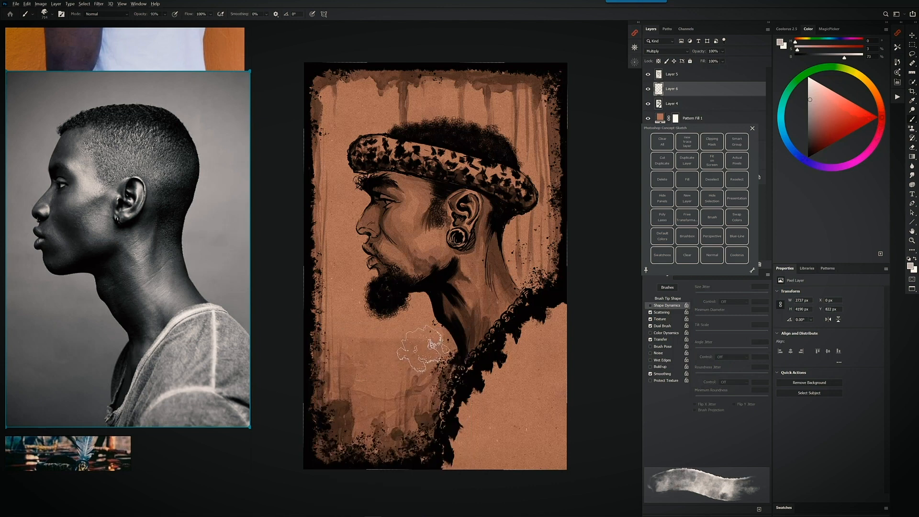
mouse_move(430, 344)
mouse_down()
mouse_move(404, 379)
mouse_move(449, 416)
mouse_move(417, 417)
mouse_up()
mouse_move(350, 358)
mouse_down()
mouse_move(340, 313)
mouse_move(349, 359)
mouse_move(351, 311)
mouse_move(383, 331)
mouse_move(434, 322)
mouse_move(421, 298)
mouse_up()
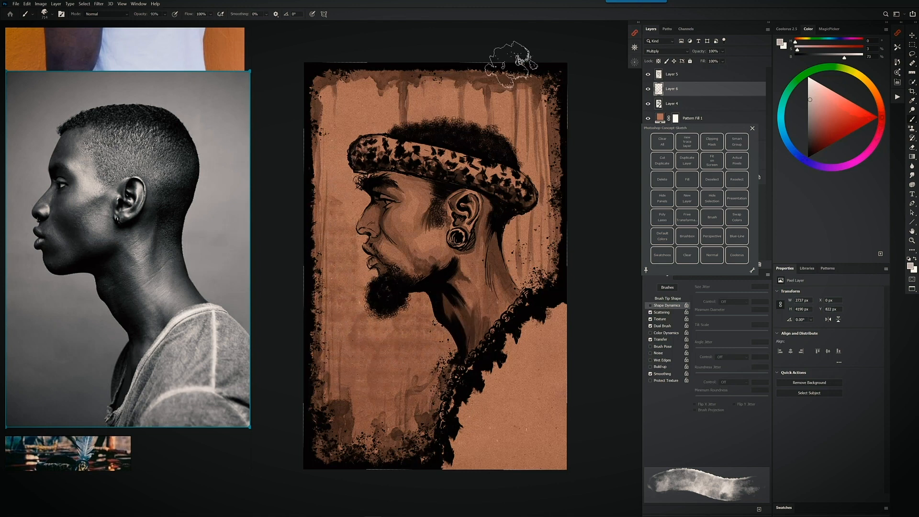
Extend the mottled light wash across the background above the head and behind the headband.
mouse_move(537, 115)
mouse_down()
mouse_move(544, 104)
mouse_move(536, 105)
mouse_up()
drag(357, 94, 340, 109)
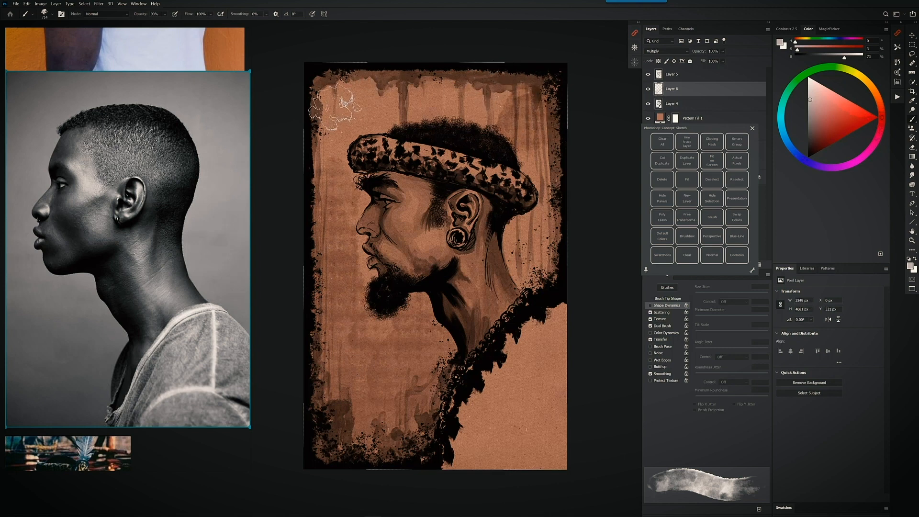
drag(503, 94, 520, 79)
mouse_move(390, 88)
mouse_down()
mouse_move(396, 77)
mouse_move(411, 101)
mouse_move(496, 86)
mouse_move(431, 106)
mouse_move(389, 106)
mouse_move(425, 94)
mouse_move(397, 116)
mouse_up()
mouse_move(524, 218)
mouse_down()
mouse_move(532, 258)
mouse_move(544, 178)
mouse_up()
drag(445, 74, 390, 113)
drag(471, 97, 487, 101)
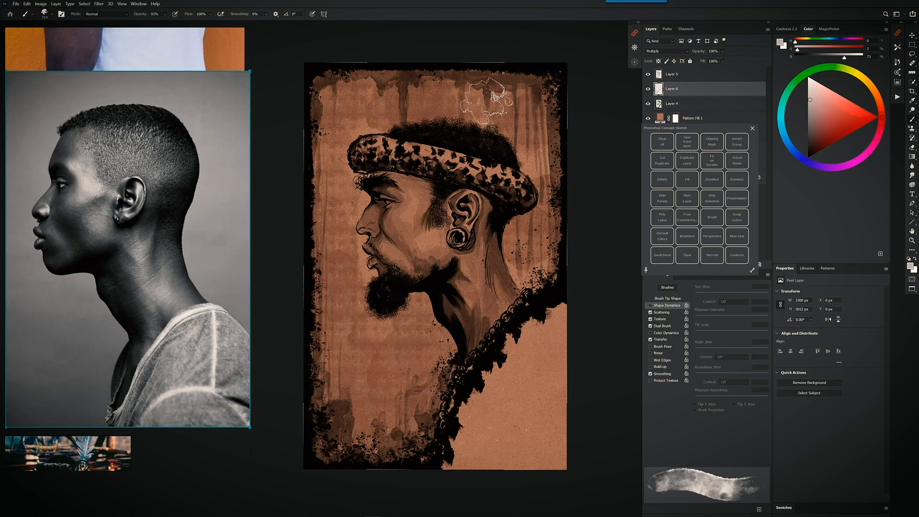
Choose a softer DPT Water Color brush, undo the test stroke over the shoulder and touch up behind the neck.
right_click(526, 222)
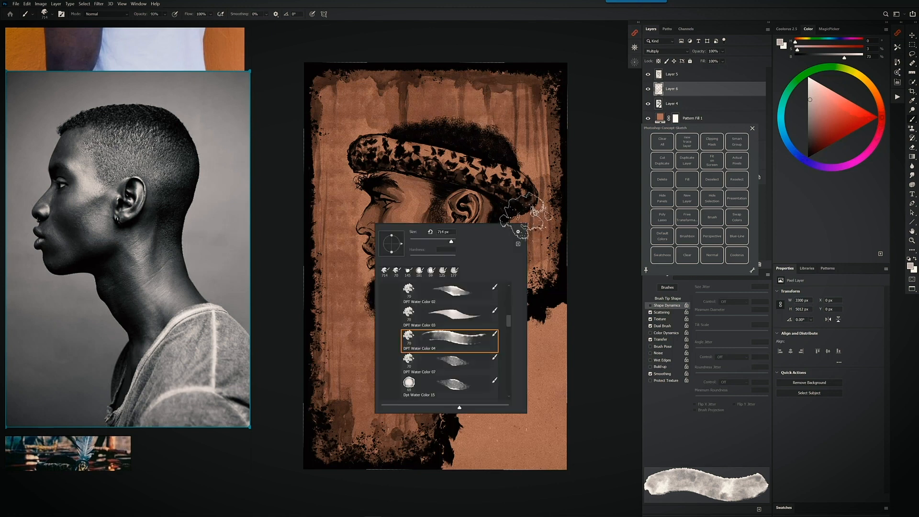
drag(508, 321, 508, 312)
scroll(508, 299, down, 4)
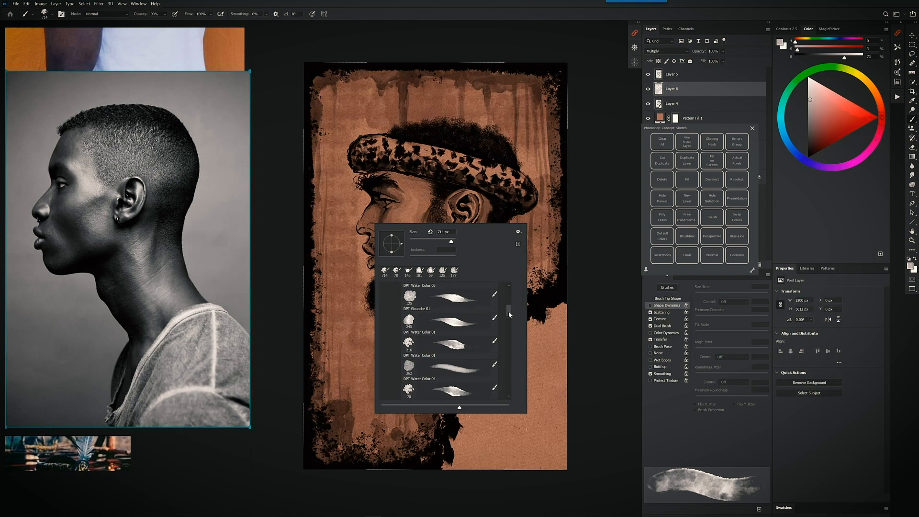
click(467, 365)
drag(548, 351, 510, 396)
key(ctrl+z)
drag(524, 243, 506, 243)
drag(809, 100, 807, 118)
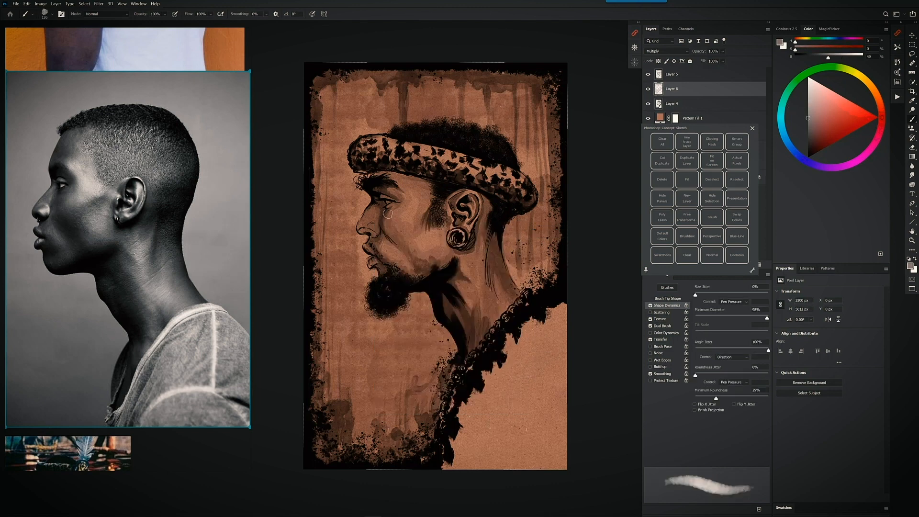
key(bracketleft)
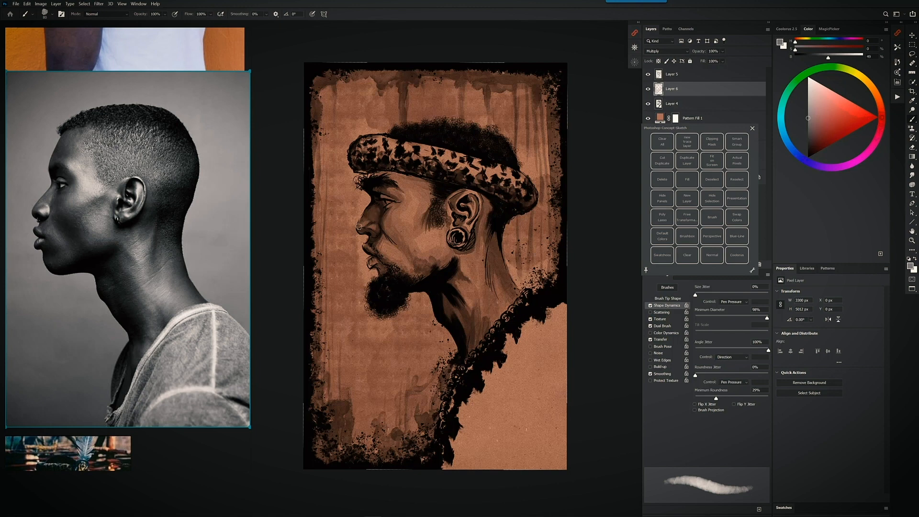
key(ctrl+z)
key(ctrl+z)
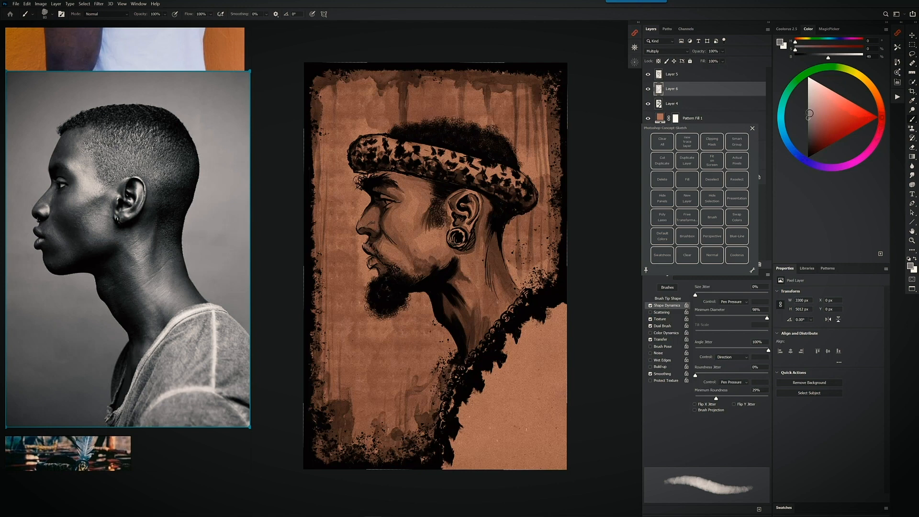
Shade the area below the eye, the cheek and the sideburn with soft light grey wash, enlarging the brush for the cheek.
drag(807, 116, 804, 97)
click(806, 95)
drag(378, 228, 387, 218)
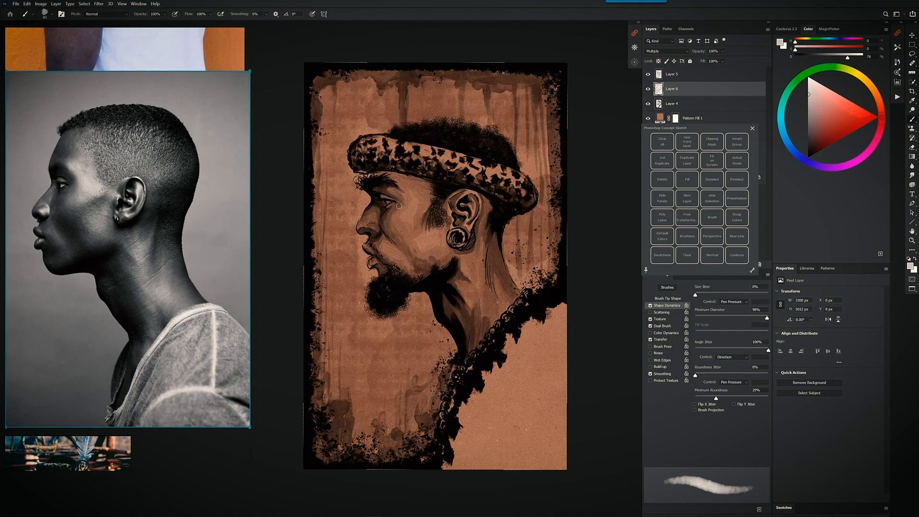
key(bracketright)
key(bracketright)
key(bracketright)
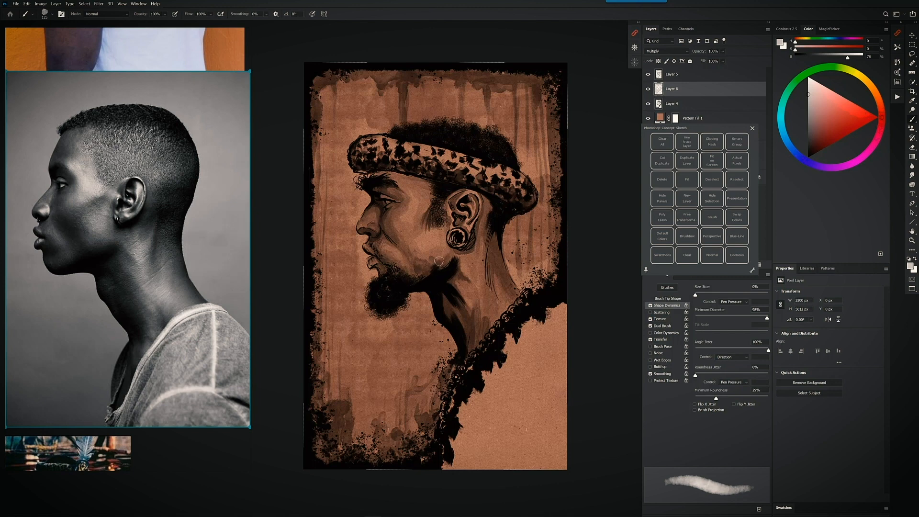
drag(433, 229, 447, 204)
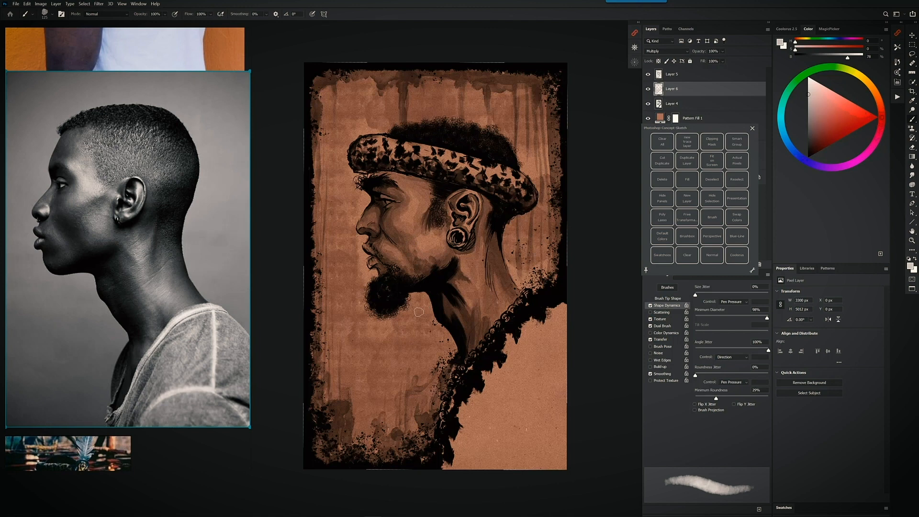
right_click(502, 237)
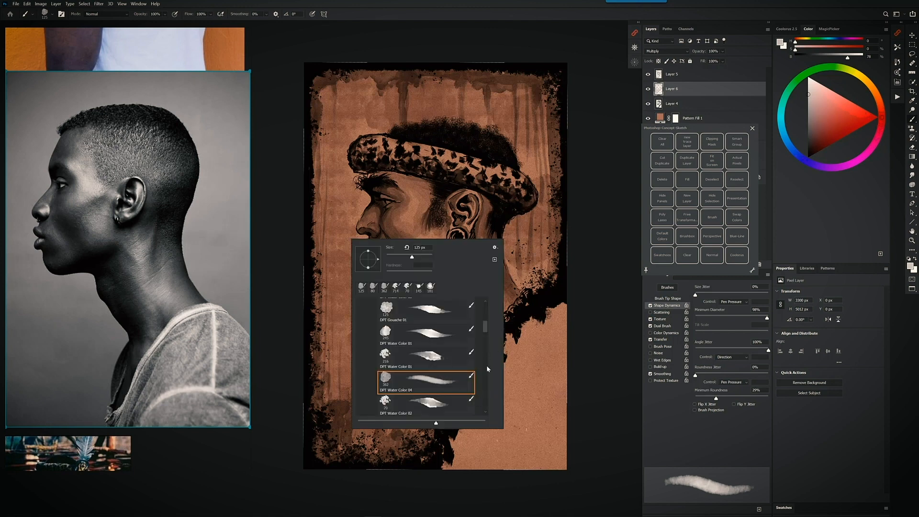
scroll(481, 344, up, 3)
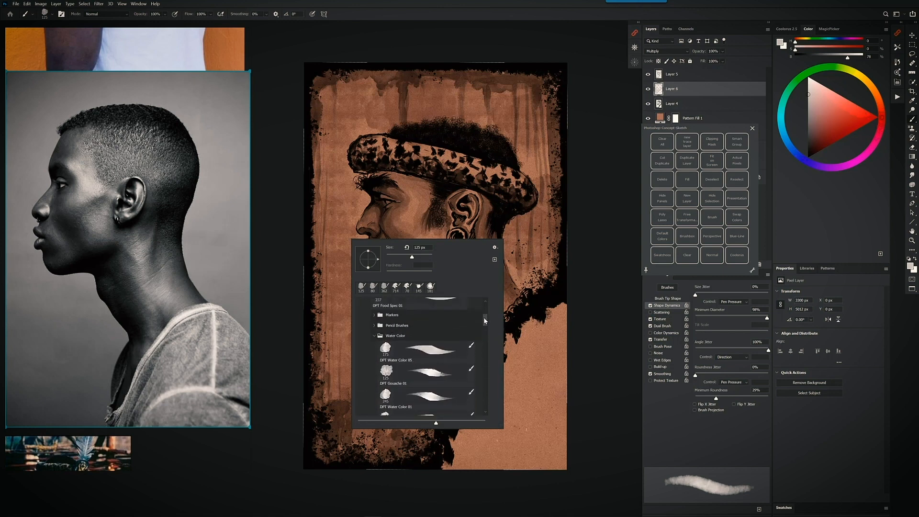
scroll(483, 317, down, 1)
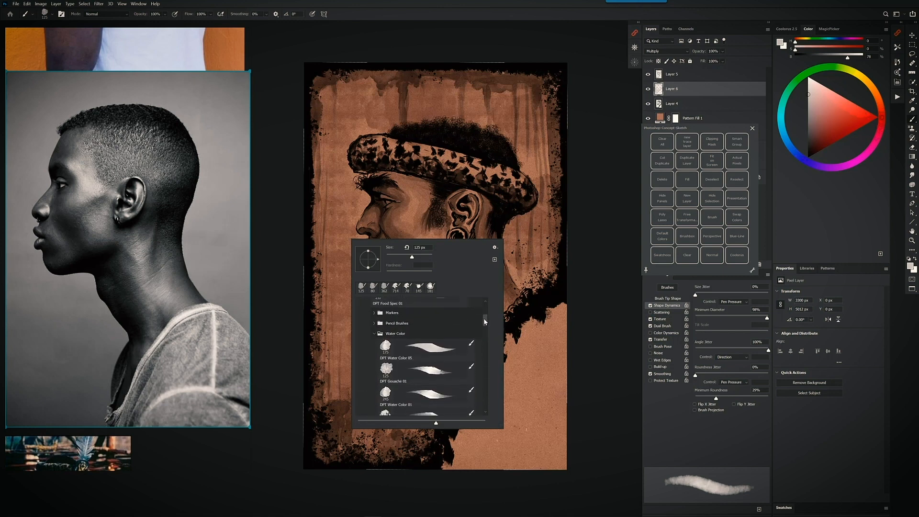
Add a new Normal layer above Layer 6, choose near-white with a smooth opaque brush, and undo the test stroke on the hair.
key(ctrl+shift+n)
drag(808, 86, 808, 82)
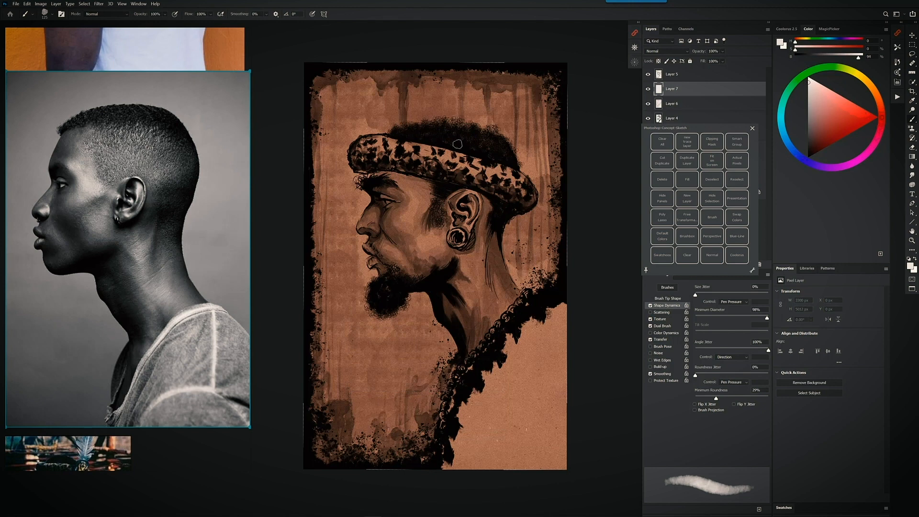
key(bracketleft)
right_click(489, 163)
drag(476, 252, 475, 244)
click(430, 295)
drag(509, 137, 495, 161)
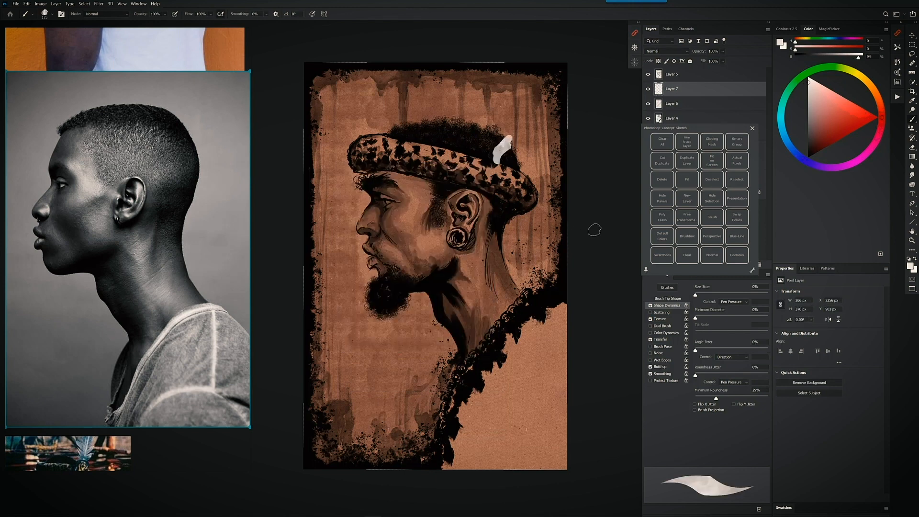
key(ctrl+z)
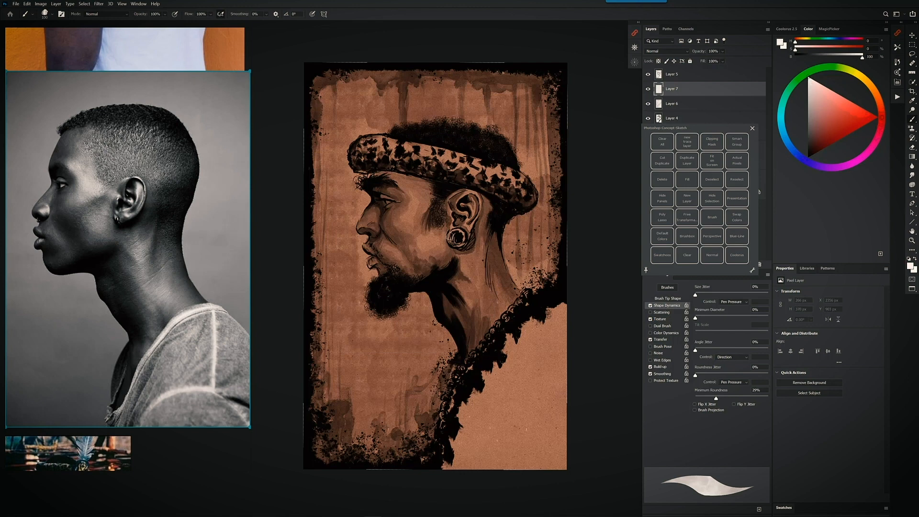
Paint a white highlight on the ear plug and undo the trial strokes at the temple.
mouse_move(455, 232)
mouse_down()
mouse_move(465, 242)
mouse_move(466, 227)
mouse_move(468, 239)
mouse_move(450, 242)
mouse_up()
mouse_move(414, 203)
mouse_down()
mouse_move(413, 187)
mouse_move(403, 187)
mouse_move(423, 197)
mouse_move(404, 181)
mouse_up()
key(ctrl+z)
key(ctrl+z)
key(ctrl+z)
key(ctrl+z)
key(ctrl+z)
Sample the skin tone from the face, lighten it to pale peach and paint a highlight on the temple above the eye.
click(809, 85)
alt+click(408, 213)
drag(819, 120, 821, 98)
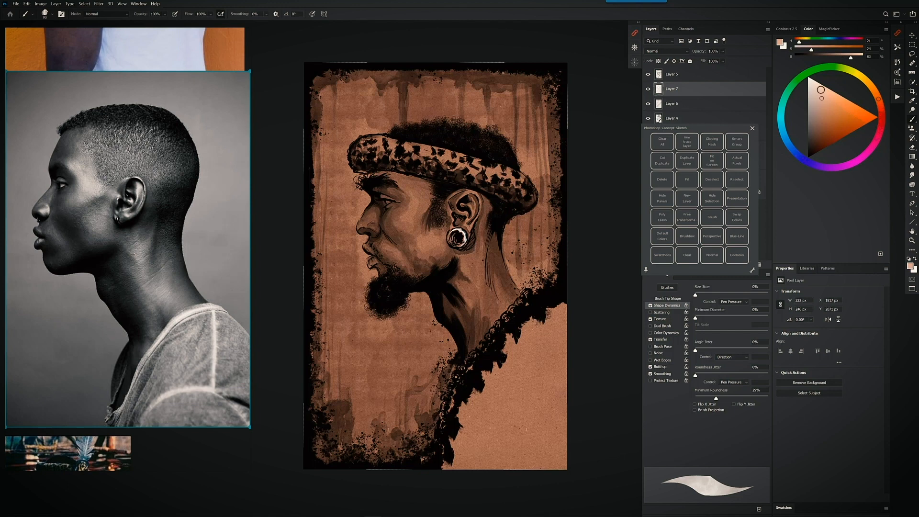
mouse_move(410, 189)
mouse_down()
mouse_move(400, 184)
mouse_move(423, 185)
mouse_up()
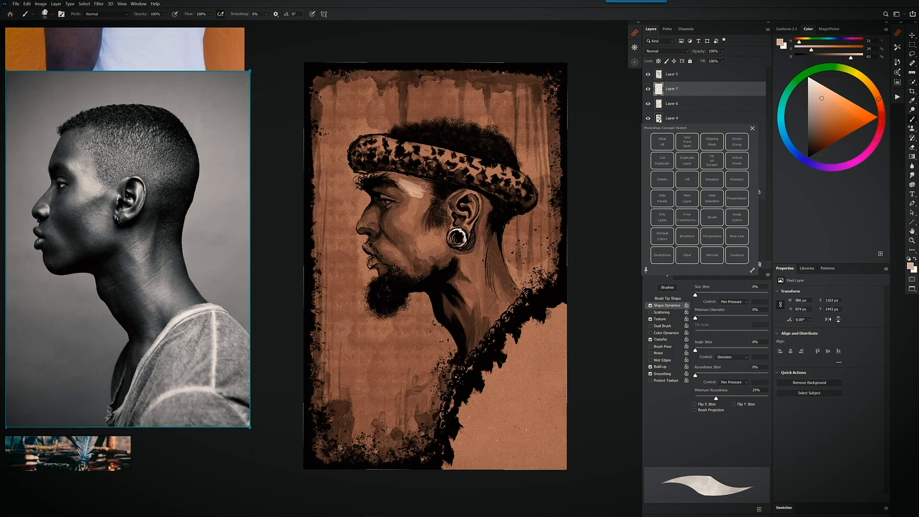
Return to the soft DPT Water Color brush and build up the pale peach highlight down the temple beside the eye.
right_click(420, 219)
scroll(345, 335, down, 3)
click(365, 325)
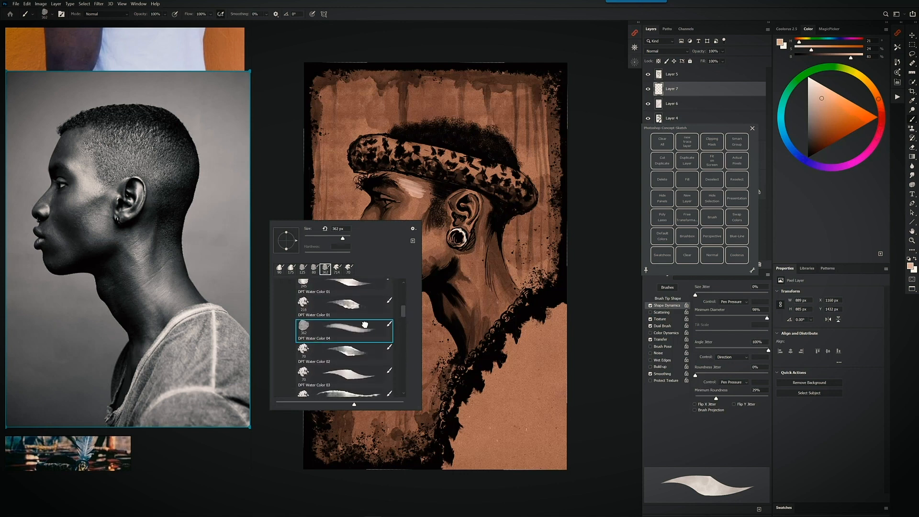
click(486, 42)
drag(411, 137, 412, 141)
drag(453, 216, 435, 232)
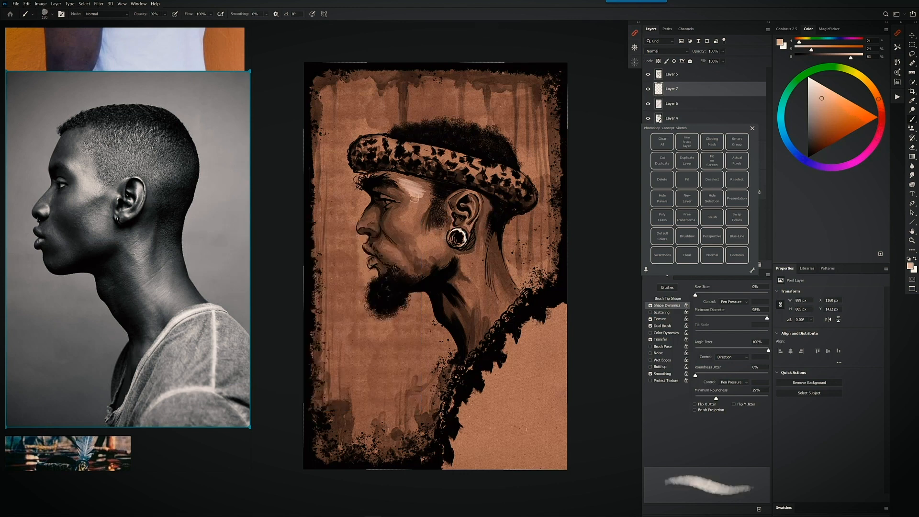
mouse_move(415, 198)
mouse_down()
mouse_move(398, 177)
mouse_move(417, 188)
mouse_move(405, 209)
mouse_move(431, 195)
mouse_move(411, 197)
mouse_move(414, 184)
mouse_move(425, 192)
mouse_up()
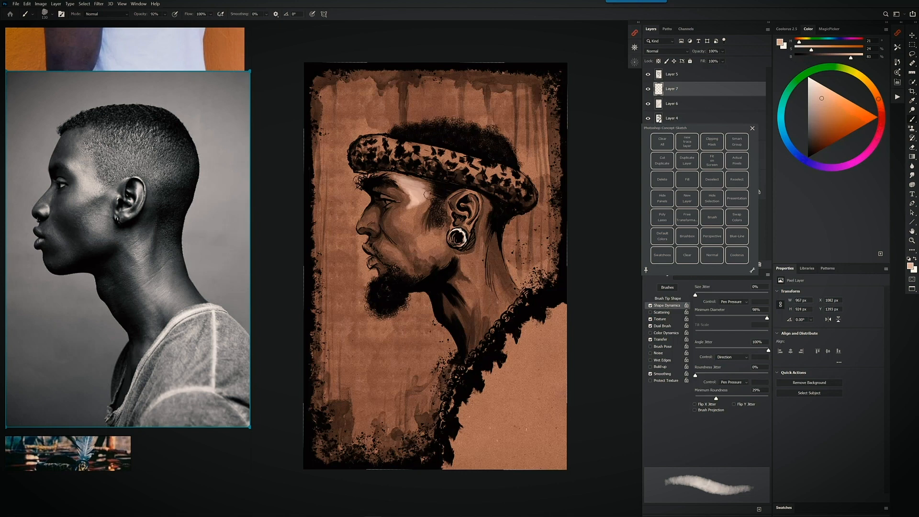
Add muted peach-brown highlights on the jaw below the ear and down the neck, and pick a deeper orange-brown.
drag(428, 245, 428, 242)
drag(821, 99, 822, 110)
drag(435, 238, 443, 248)
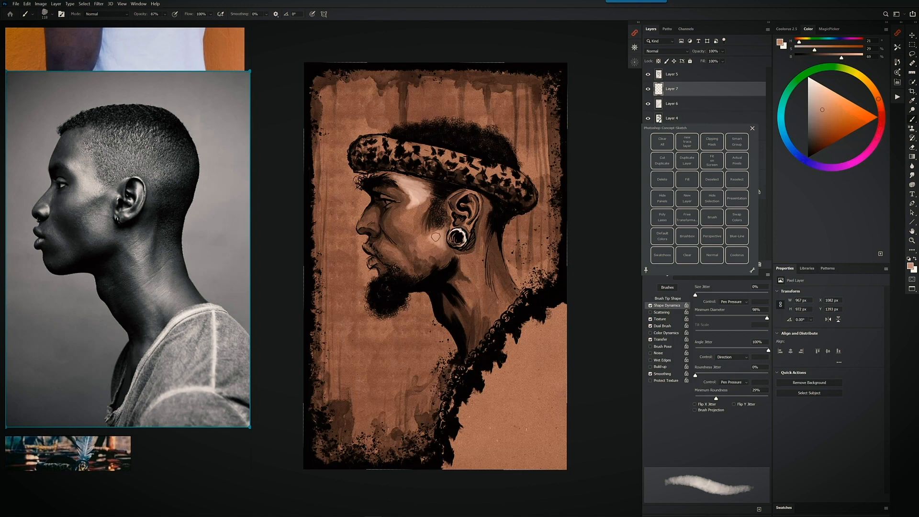
mouse_move(445, 245)
mouse_down()
mouse_move(435, 248)
mouse_move(468, 263)
mouse_move(468, 255)
mouse_move(468, 266)
mouse_move(472, 257)
mouse_move(478, 282)
mouse_move(477, 261)
mouse_move(471, 268)
mouse_move(480, 247)
mouse_move(485, 299)
mouse_move(478, 287)
mouse_move(502, 306)
mouse_move(493, 292)
mouse_move(494, 315)
mouse_move(495, 283)
mouse_move(507, 306)
mouse_move(492, 262)
mouse_move(482, 298)
mouse_move(492, 330)
mouse_up()
click(825, 117)
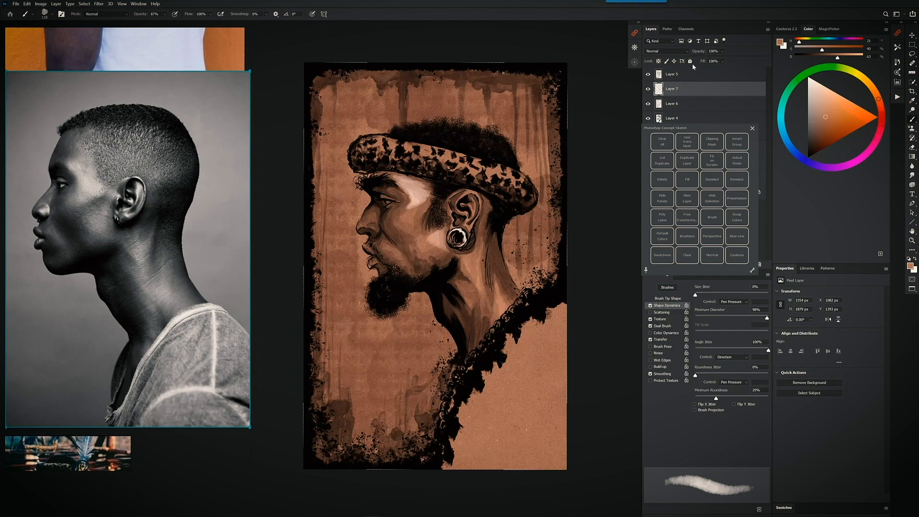
Set the peach highlight layer, Layer 7, to Normal blend mode and lower its opacity to 52%.
click(692, 48)
click(670, 51)
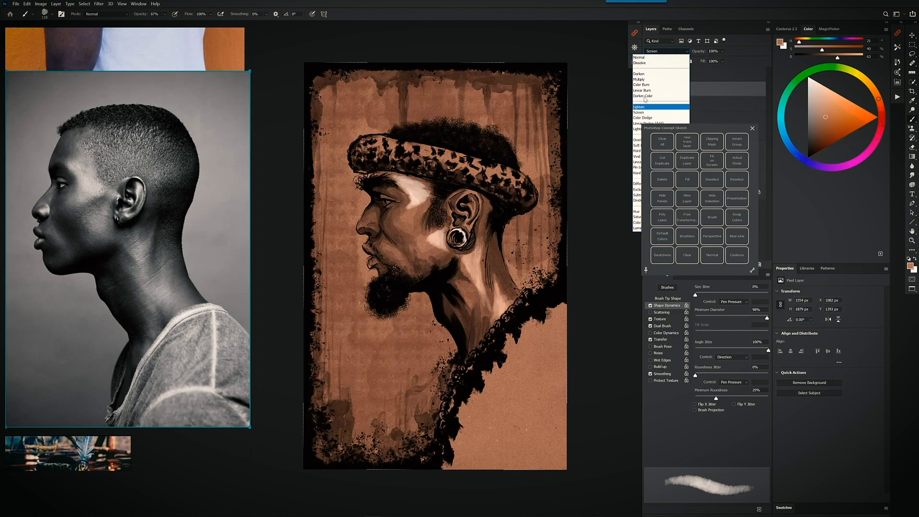
click(645, 58)
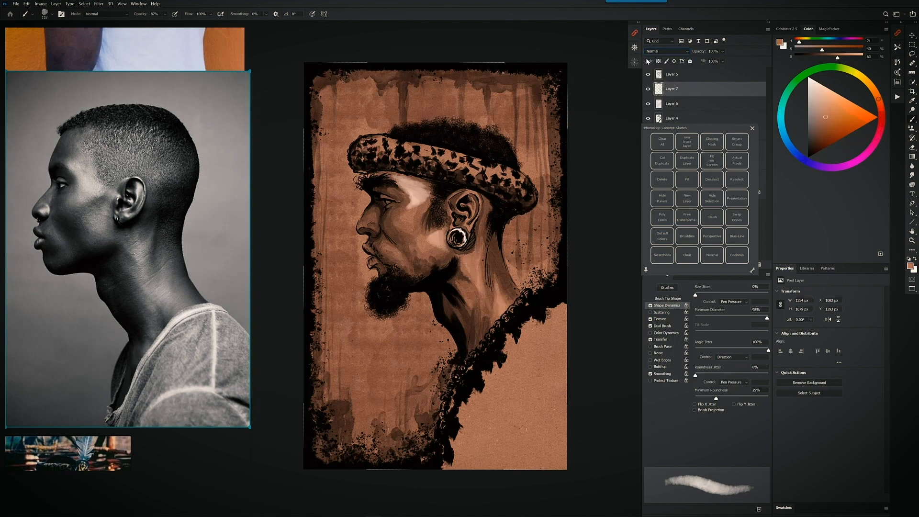
drag(699, 48, 699, 55)
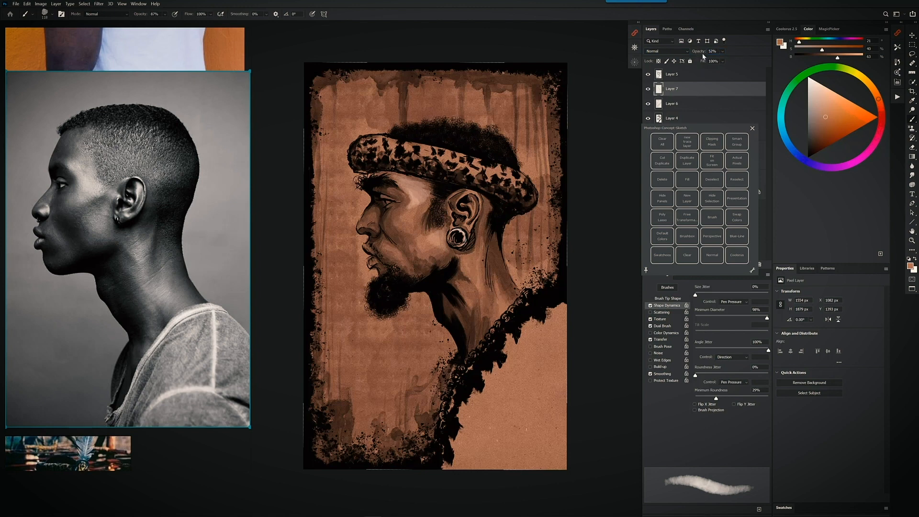
Create a new layer in Overlay blend mode above Layer 7.
key(ctrl+shift+n)
click(392, 374)
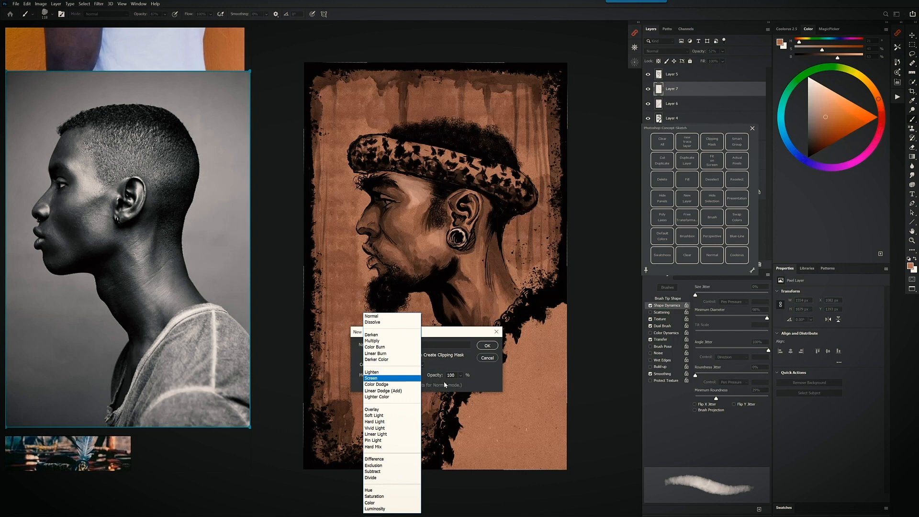
click(390, 410)
click(487, 345)
Choose the 70 px DPT Water Color 07 brush.
right_click(562, 212)
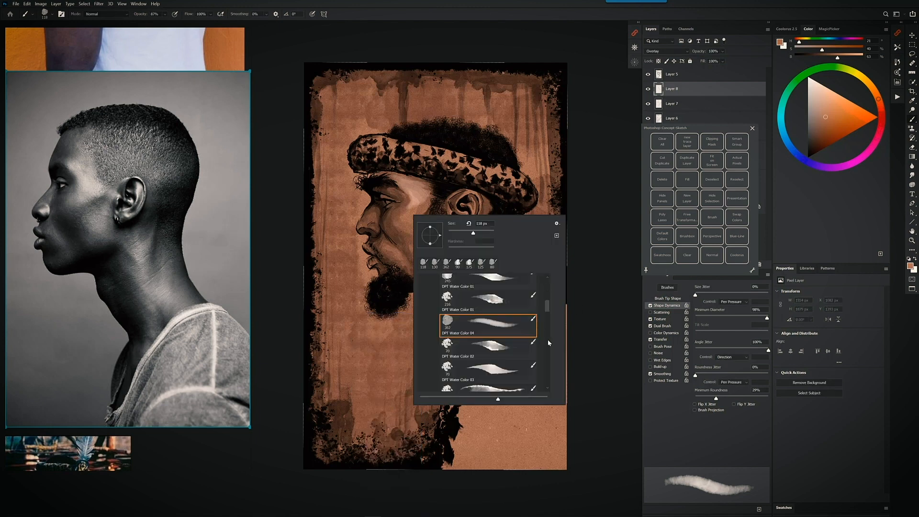
drag(547, 303, 548, 310)
click(501, 353)
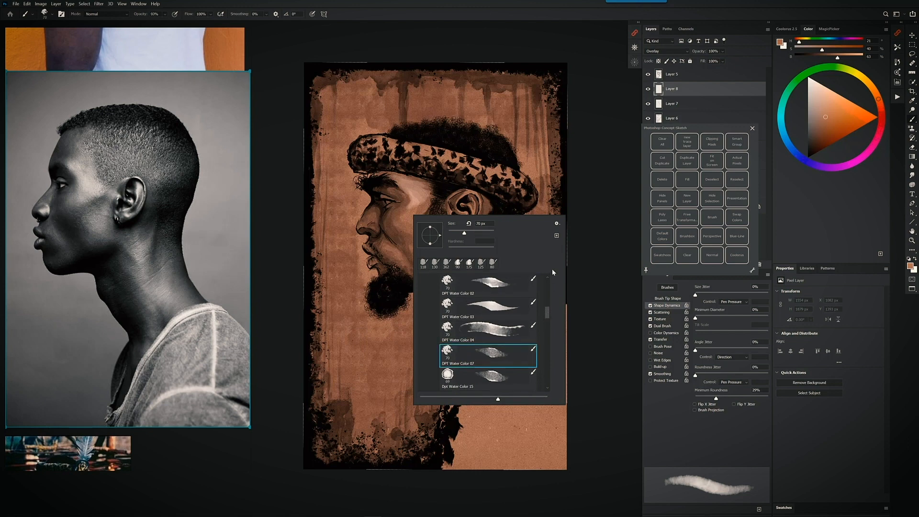
click(536, 162)
Brush light grey over the leopard-print headband, then switch to white and brighten its front and middle further.
click(808, 102)
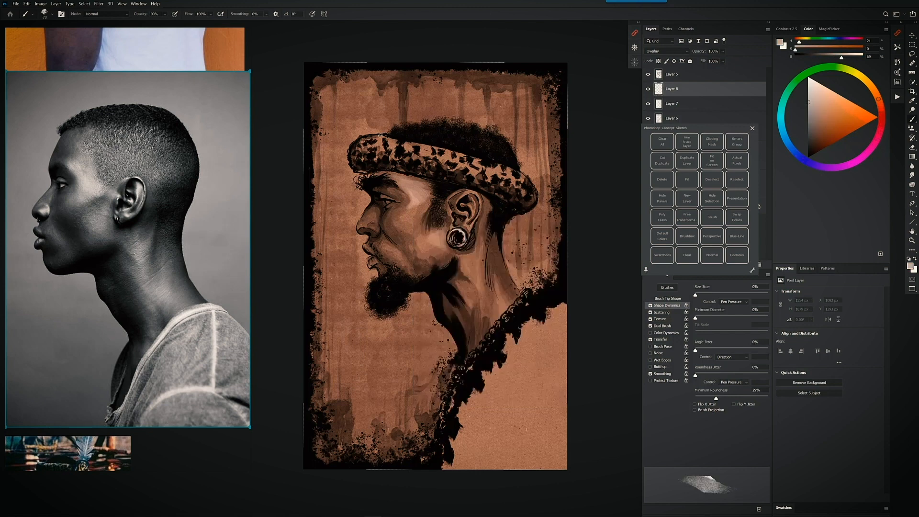
mouse_move(393, 142)
mouse_down()
mouse_move(421, 149)
mouse_move(381, 140)
mouse_move(485, 164)
mouse_move(529, 186)
mouse_up()
click(808, 89)
click(808, 79)
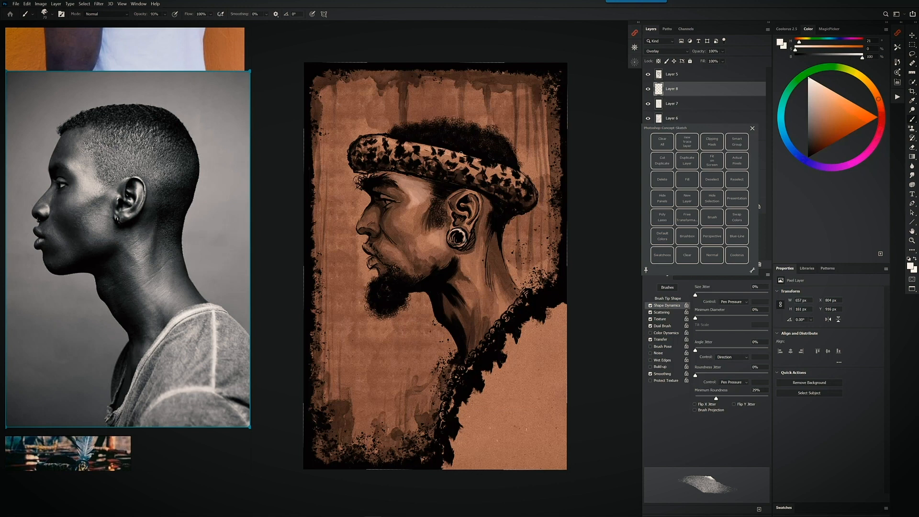
drag(368, 138, 463, 162)
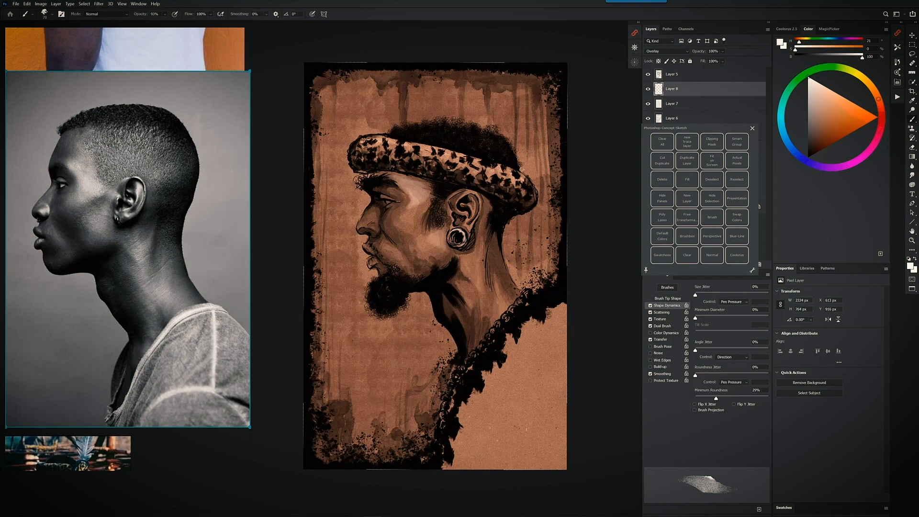
Build up a textured white Overlay glow along the back of the headband, around the hair and at the beard.
mouse_move(518, 163)
mouse_down()
mouse_move(509, 144)
mouse_move(466, 121)
mouse_up()
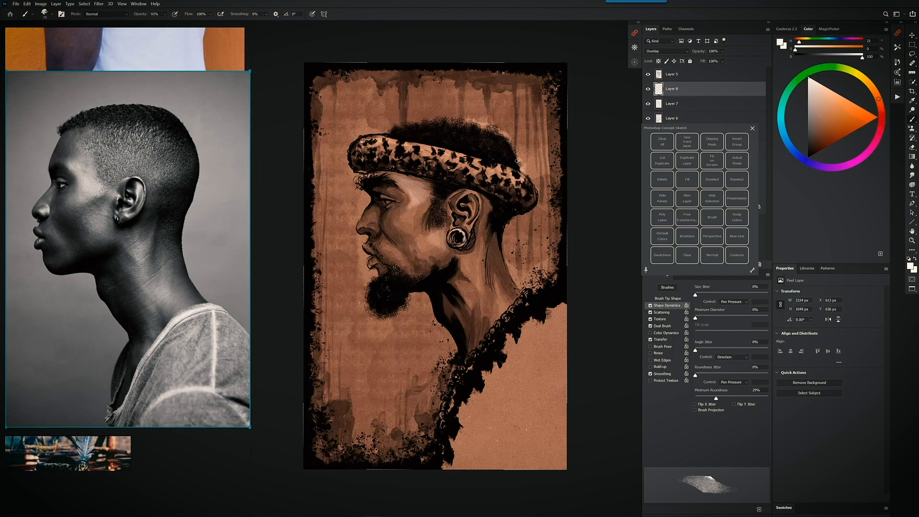
mouse_move(522, 167)
mouse_down()
mouse_move(431, 118)
mouse_move(385, 126)
mouse_move(415, 124)
mouse_move(411, 130)
mouse_move(403, 119)
mouse_move(431, 119)
mouse_up()
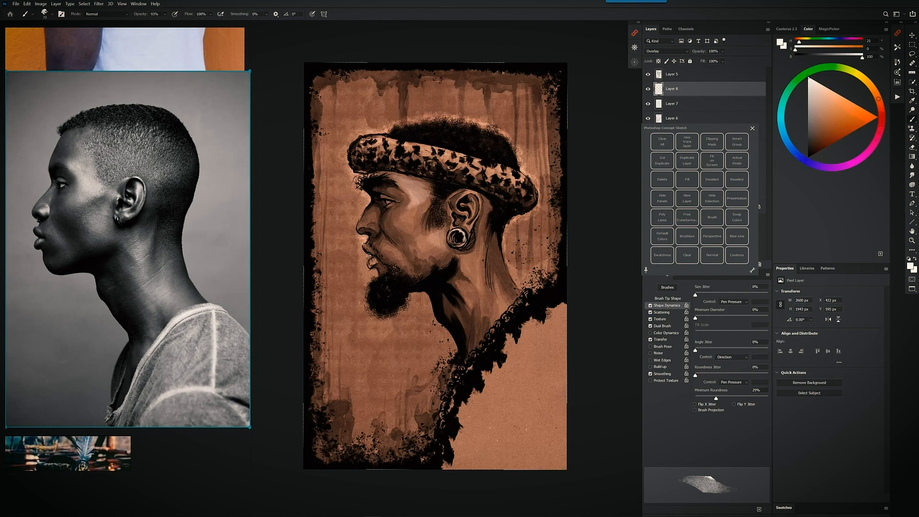
drag(374, 269, 411, 312)
Add a new Normal layer and switch to the DPT Palomino pencil brush.
key(ctrl+shift+n)
key(Return)
right_click(368, 203)
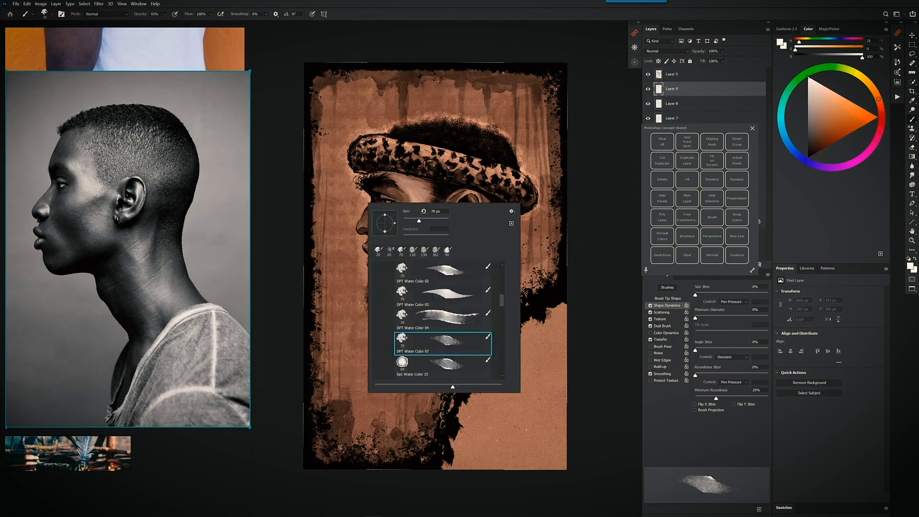
scroll(502, 297, up, 3)
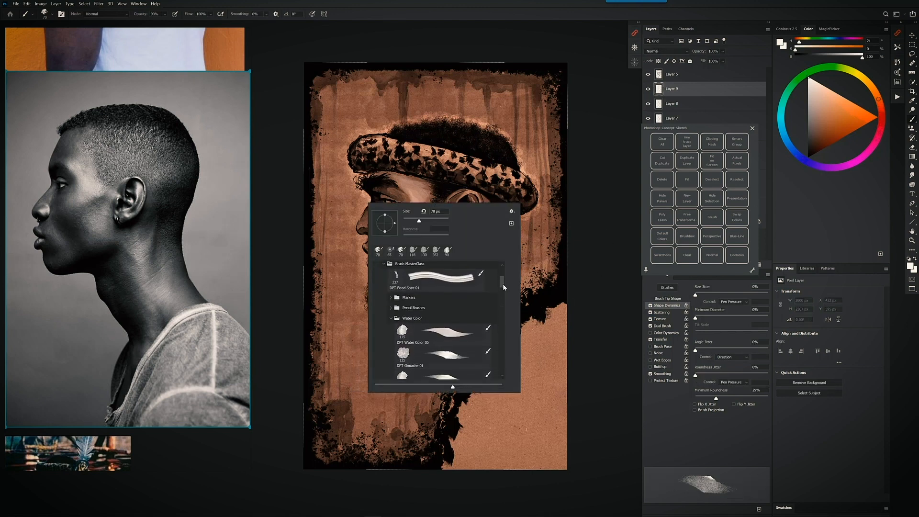
drag(502, 298, 503, 286)
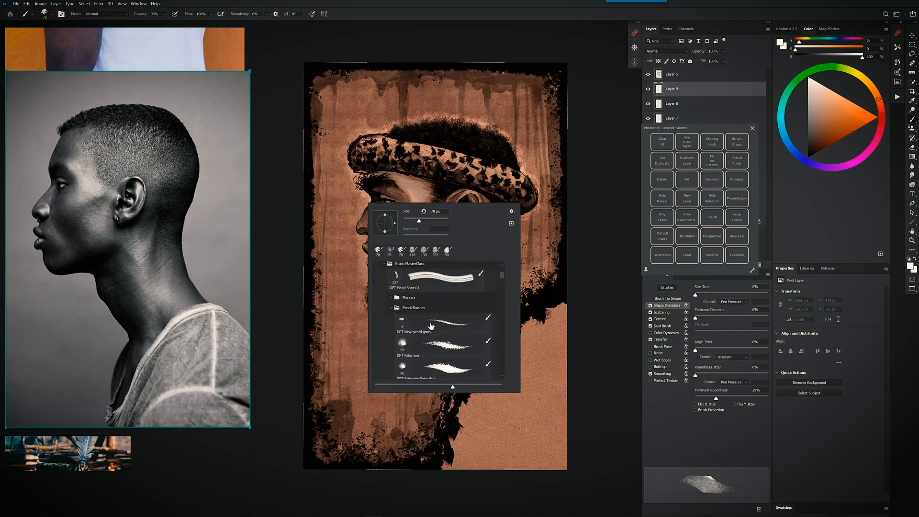
click(462, 347)
click(613, 312)
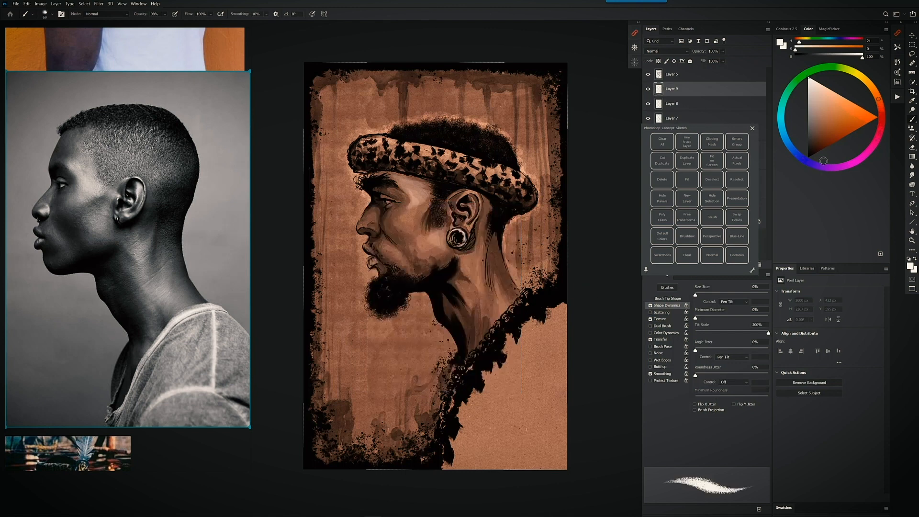
Pick a muted teal, try a stroke on the temple and cheek, and undo it.
click(781, 120)
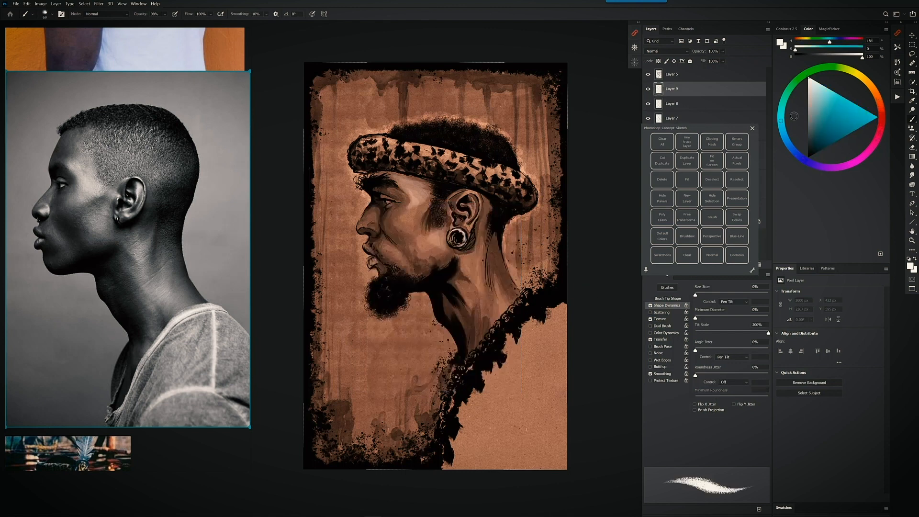
click(822, 108)
click(819, 120)
drag(425, 197, 414, 217)
click(817, 122)
key(ctrl+z)
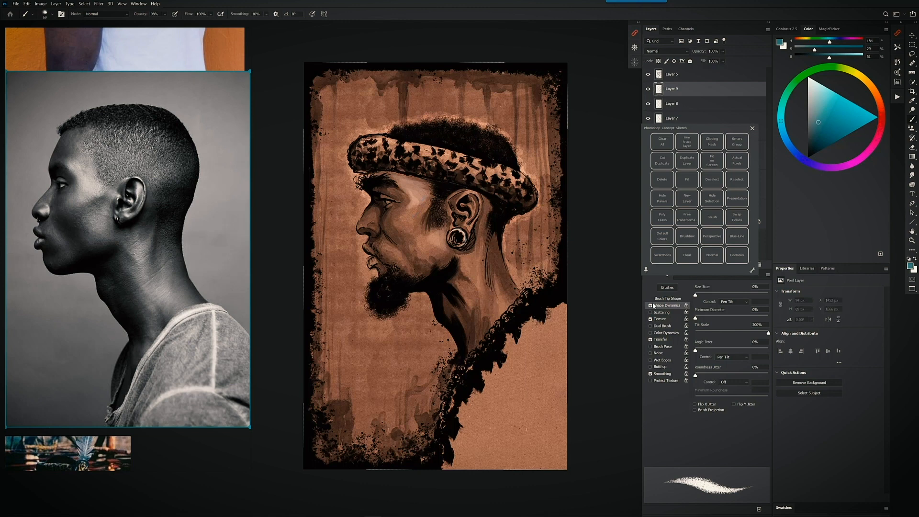
Shrink the pencil brush, try a small teal mark beside the nose and pick a lighter teal.
key(bracketleft)
key(bracketleft)
key(bracketleft)
key(bracketleft)
key(bracketleft)
key(bracketleft)
key(bracketleft)
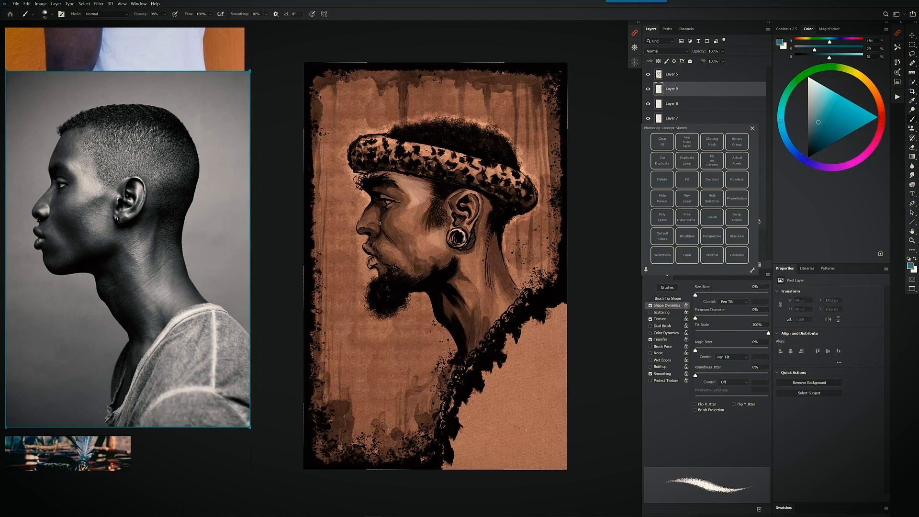
drag(373, 230, 376, 230)
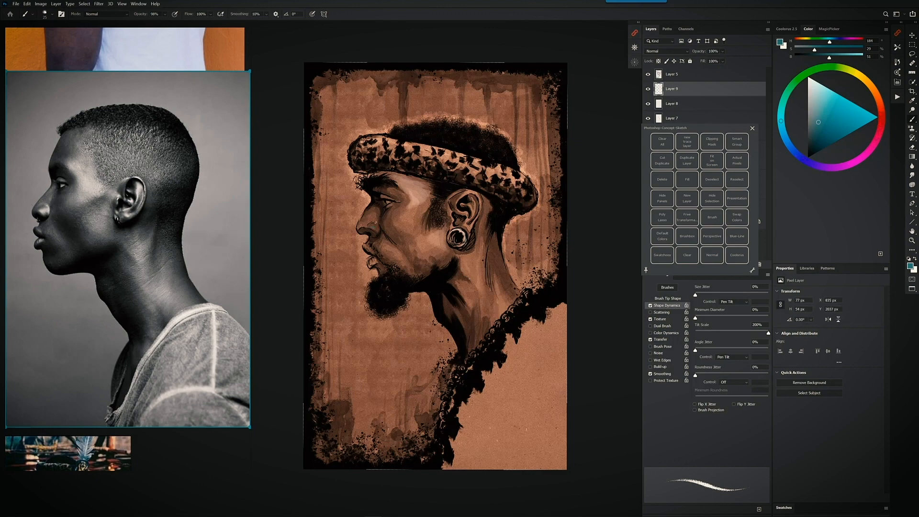
click(819, 115)
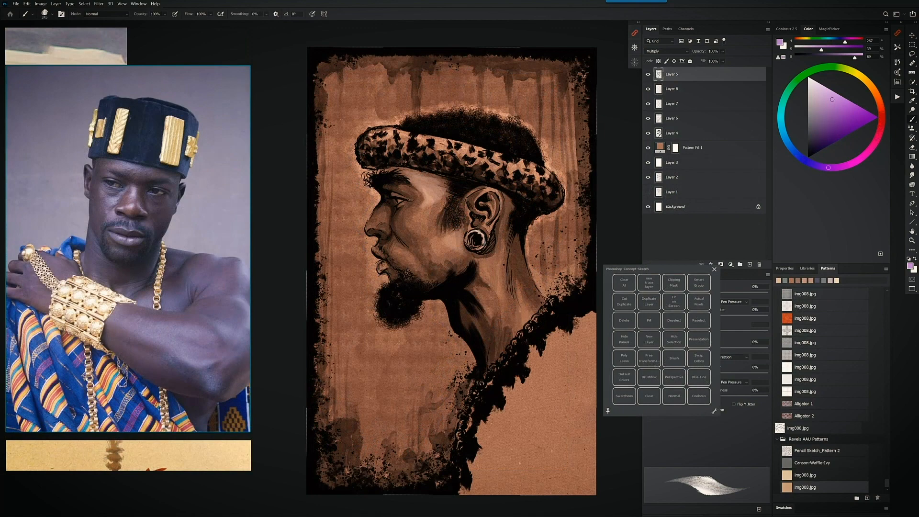
Add a new layer above Layer 5 and set its blend mode to Color.
click(749, 264)
click(666, 51)
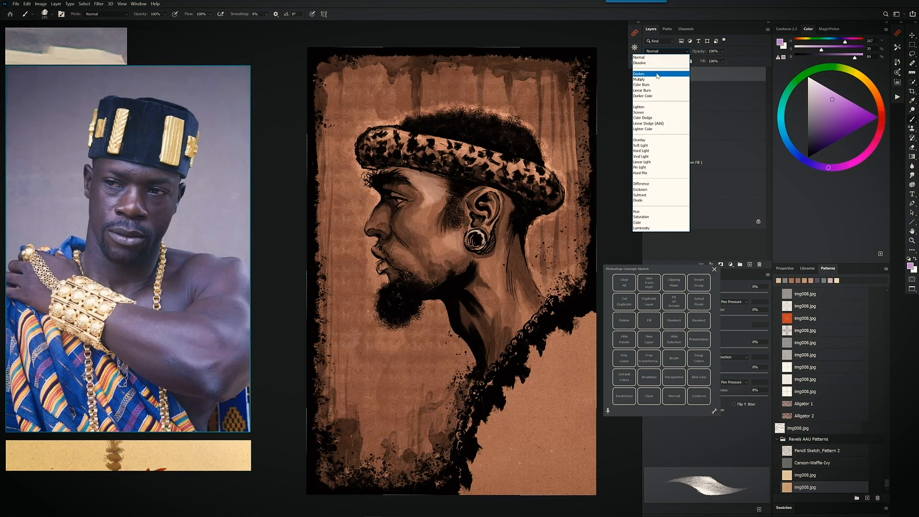
click(651, 222)
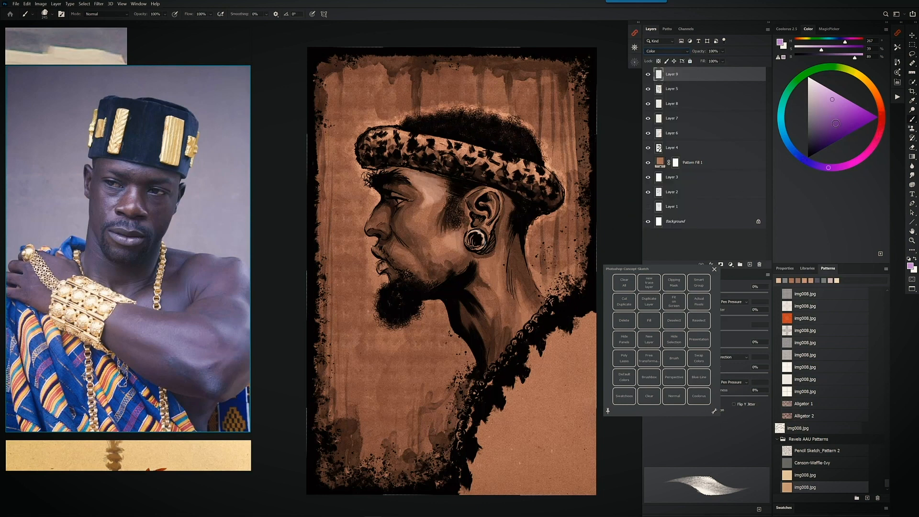
Pick a muted purple and try tinting the skin above the eye.
drag(828, 106, 818, 108)
click(879, 104)
click(846, 166)
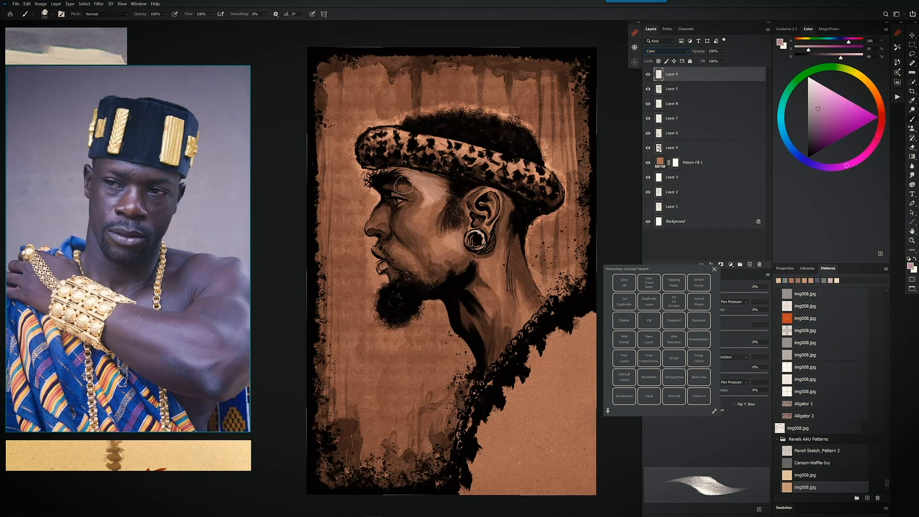
drag(406, 189, 410, 192)
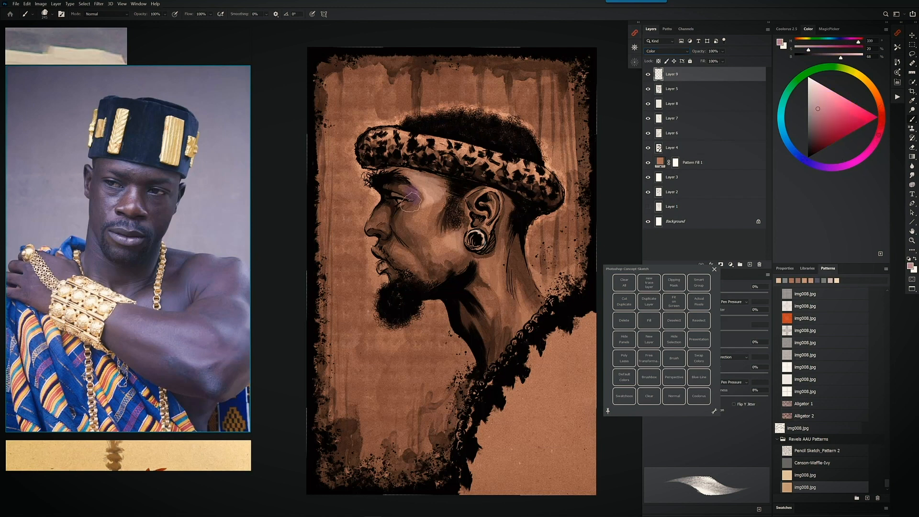
Pick a soft peach-orange, lower the Color layer's opacity and tint the face from the eye down to the jaw.
click(878, 101)
click(824, 107)
drag(824, 108, 823, 104)
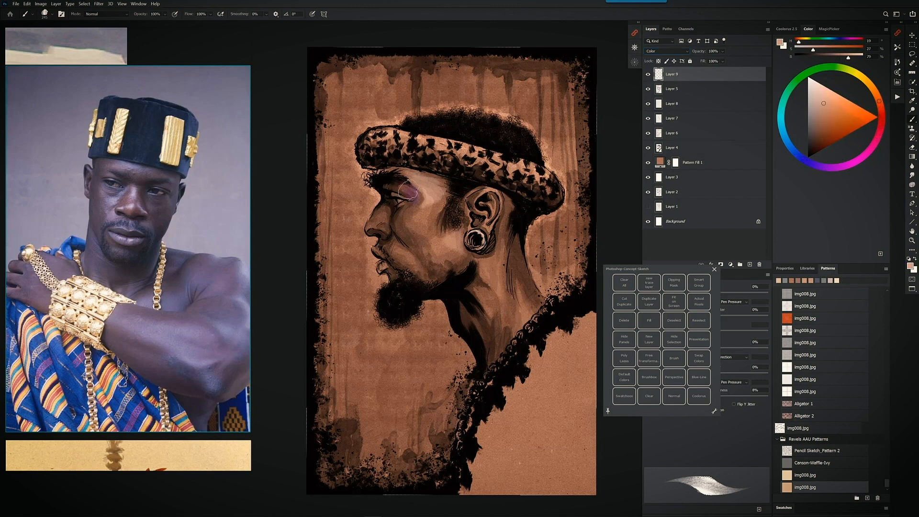
drag(408, 189, 411, 206)
drag(704, 53, 696, 52)
mouse_move(400, 191)
mouse_down()
mouse_move(385, 172)
mouse_move(373, 227)
mouse_move(384, 223)
mouse_move(374, 224)
mouse_move(388, 233)
mouse_move(397, 202)
mouse_move(375, 226)
mouse_move(409, 206)
mouse_move(412, 240)
mouse_move(418, 226)
mouse_move(408, 205)
mouse_move(396, 239)
mouse_move(378, 247)
mouse_move(398, 290)
mouse_move(426, 279)
mouse_move(392, 256)
mouse_move(419, 292)
mouse_move(402, 257)
mouse_move(414, 295)
mouse_move(421, 278)
mouse_move(455, 265)
mouse_up()
Create a new layer in Multiply blend mode at the top of the stack.
key(ctrl+shift+n)
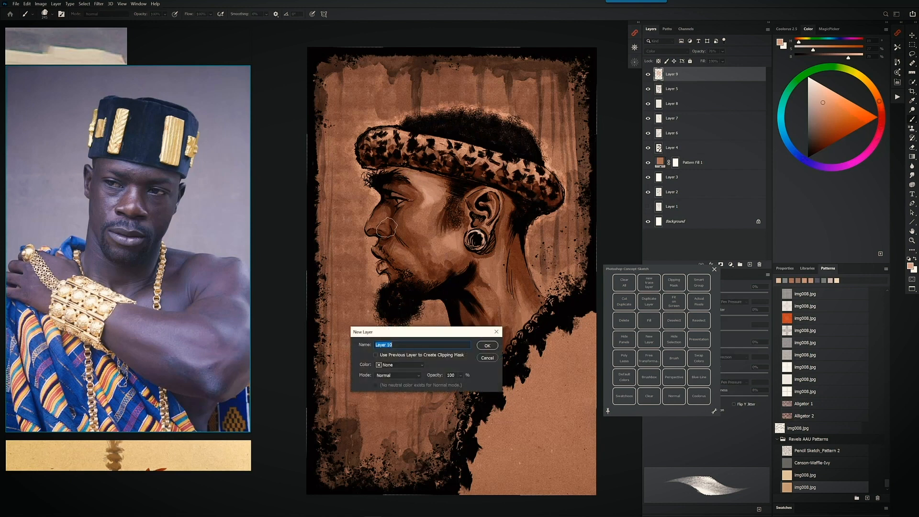
click(397, 375)
click(392, 339)
click(487, 346)
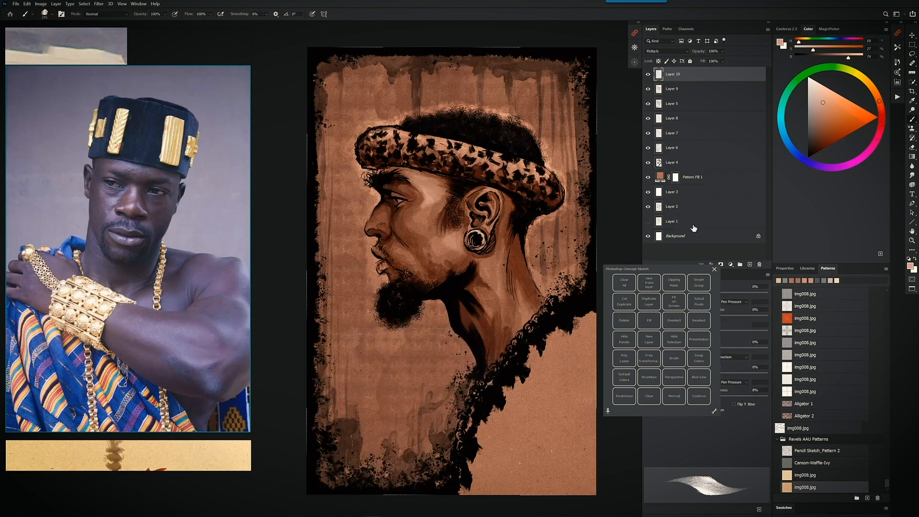
Pick a pale lavender and shade the forehead, eye area, mouth, sideburn, nape and neck on the Multiply layer.
mouse_move(817, 165)
mouse_down()
mouse_move(840, 167)
mouse_move(815, 167)
mouse_up()
click(819, 96)
mouse_move(408, 163)
mouse_down()
mouse_move(393, 180)
mouse_move(415, 197)
mouse_up()
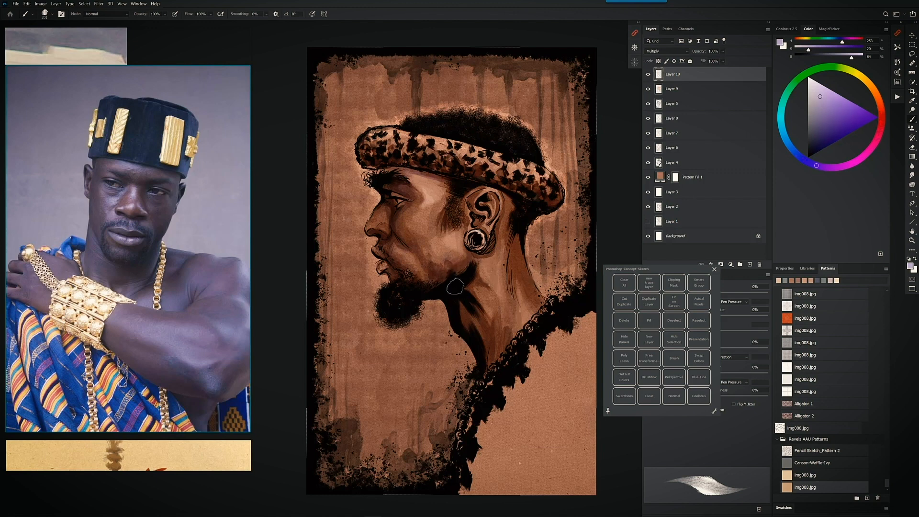
drag(396, 257, 390, 257)
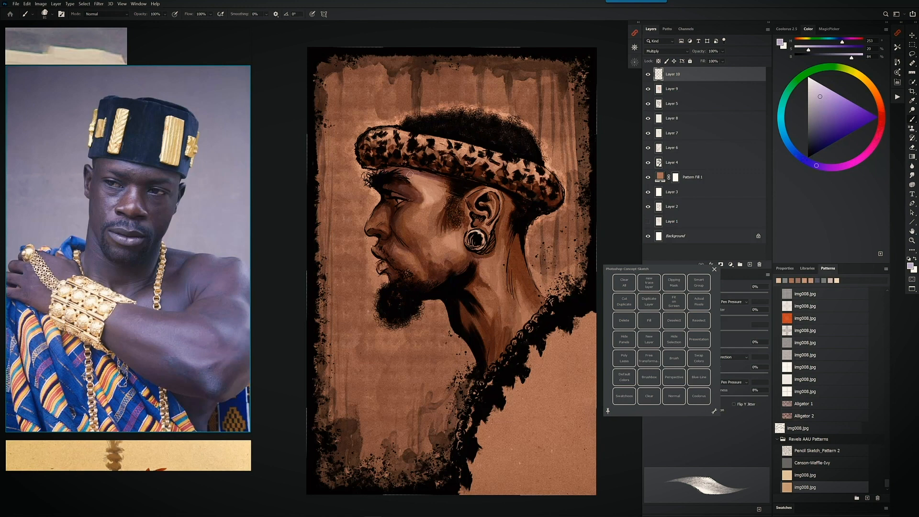
mouse_move(466, 215)
mouse_down()
mouse_move(470, 202)
mouse_move(460, 222)
mouse_up()
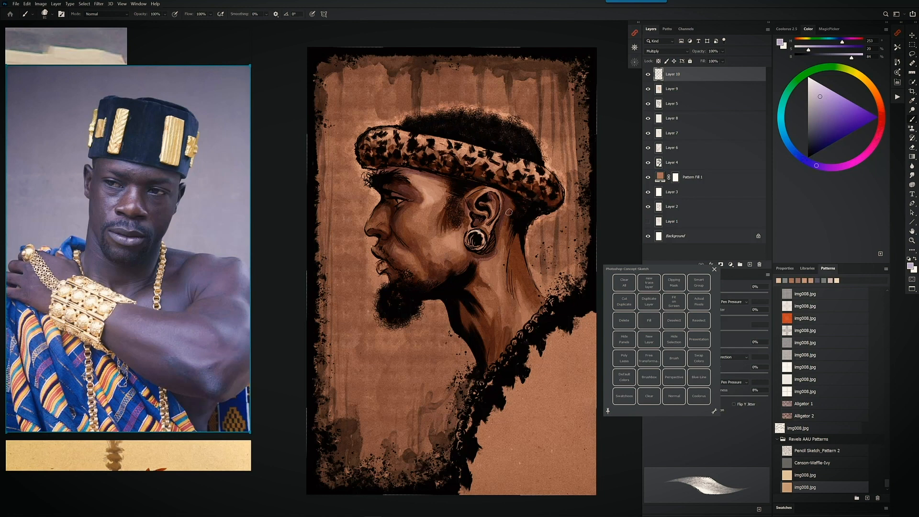
mouse_move(508, 233)
mouse_down()
mouse_move(535, 292)
mouse_move(521, 245)
mouse_up()
mouse_move(464, 331)
mouse_down()
mouse_move(489, 359)
mouse_move(493, 313)
mouse_move(492, 364)
mouse_up()
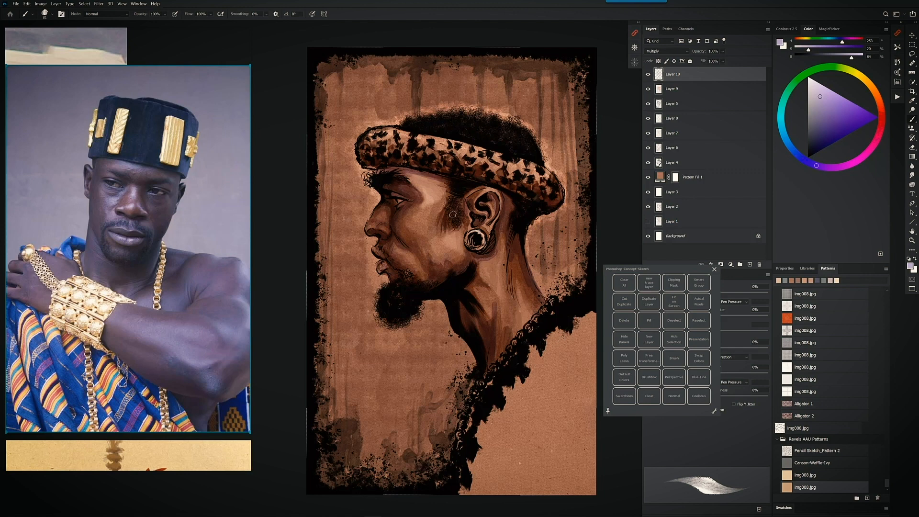
Darken the leopard-print headband with a muted peach-orange and pick a paler yellow-orange.
mouse_move(877, 97)
mouse_down()
mouse_move(841, 113)
mouse_move(831, 105)
mouse_up()
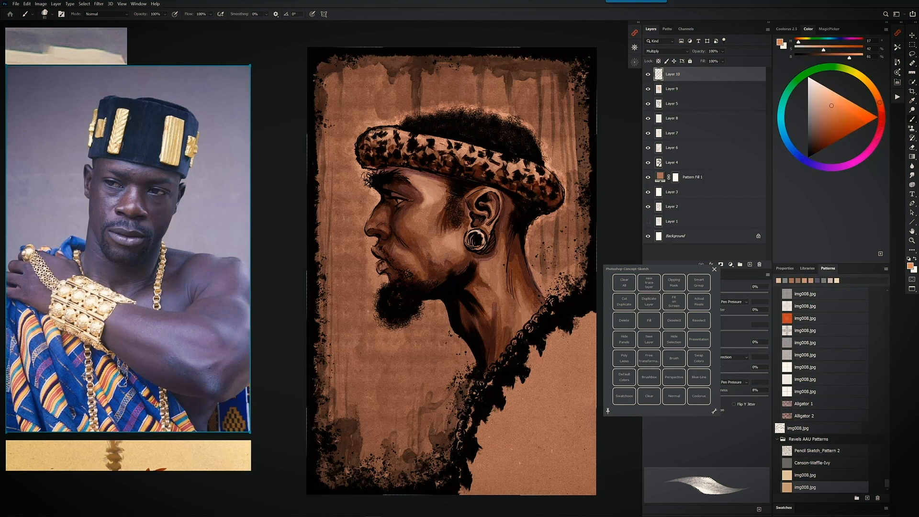
drag(832, 105, 823, 110)
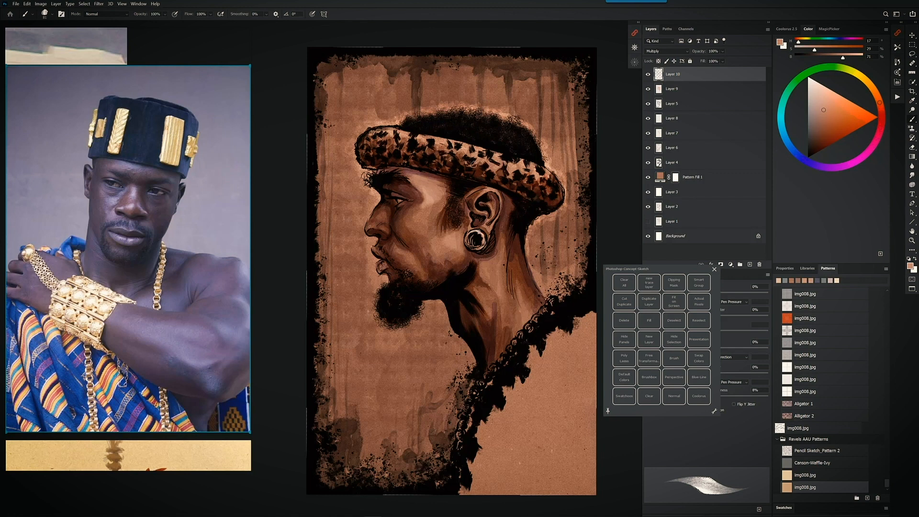
drag(495, 169, 511, 176)
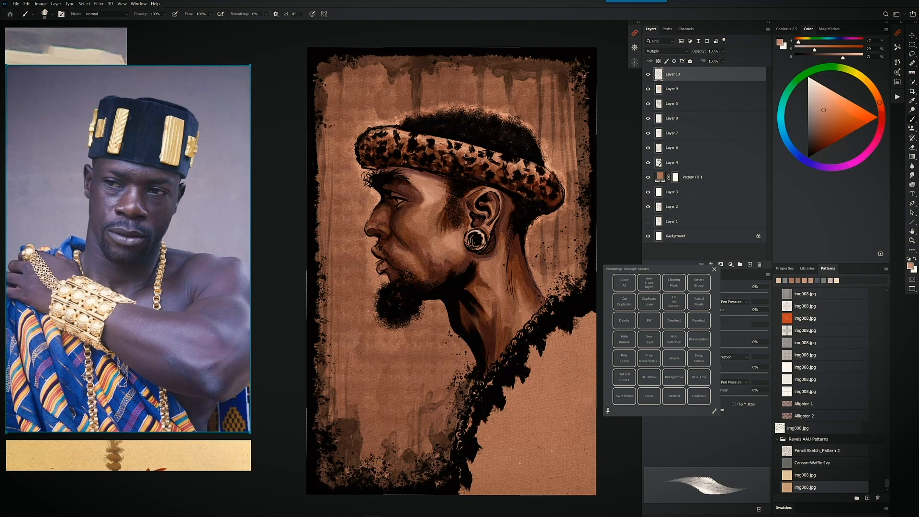
mouse_move(877, 93)
mouse_down()
mouse_move(869, 85)
mouse_move(824, 99)
mouse_up()
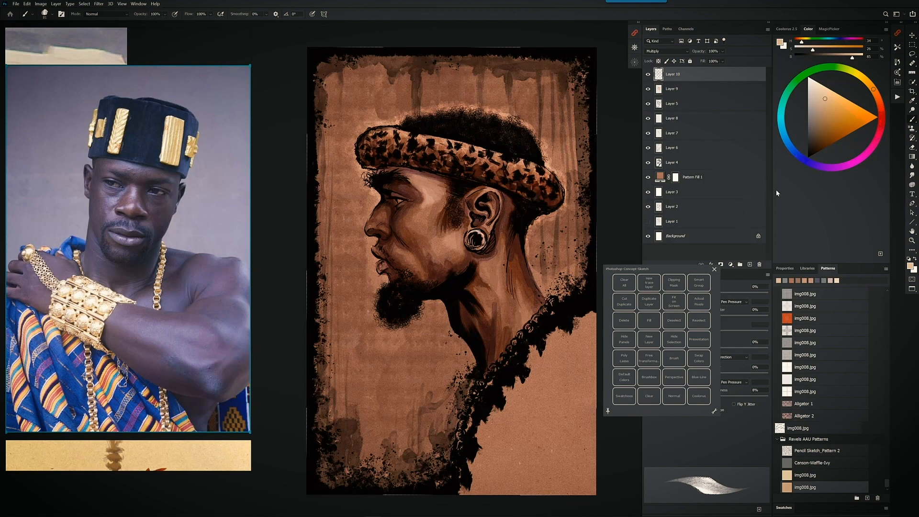
Pick a pale blue-lavender and shade the temple, cheek and jaw on the Multiply layer.
drag(782, 125, 790, 147)
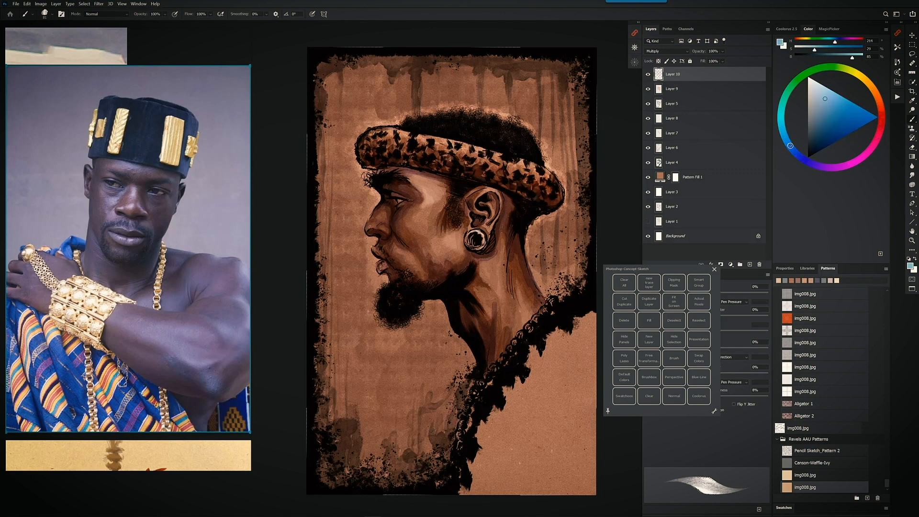
click(818, 93)
click(815, 91)
alt+right_click(455, 257)
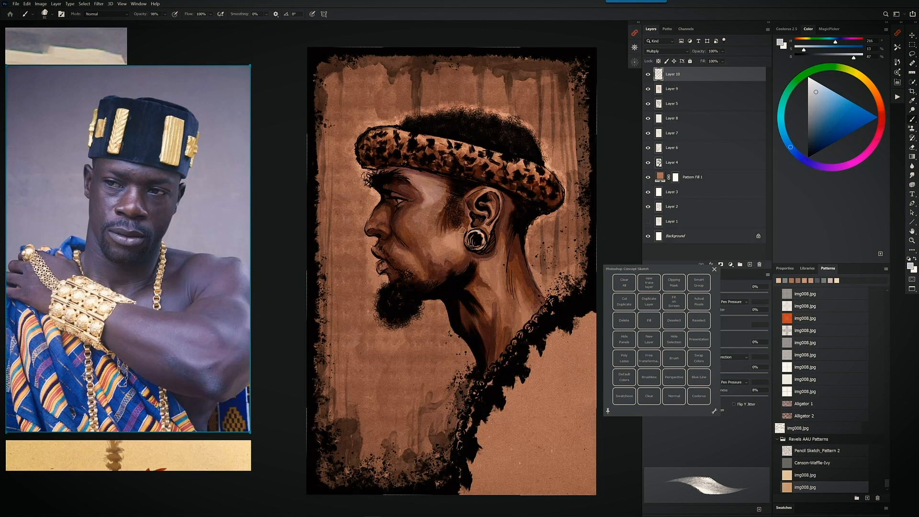
key(ctrl+z)
drag(791, 144, 794, 152)
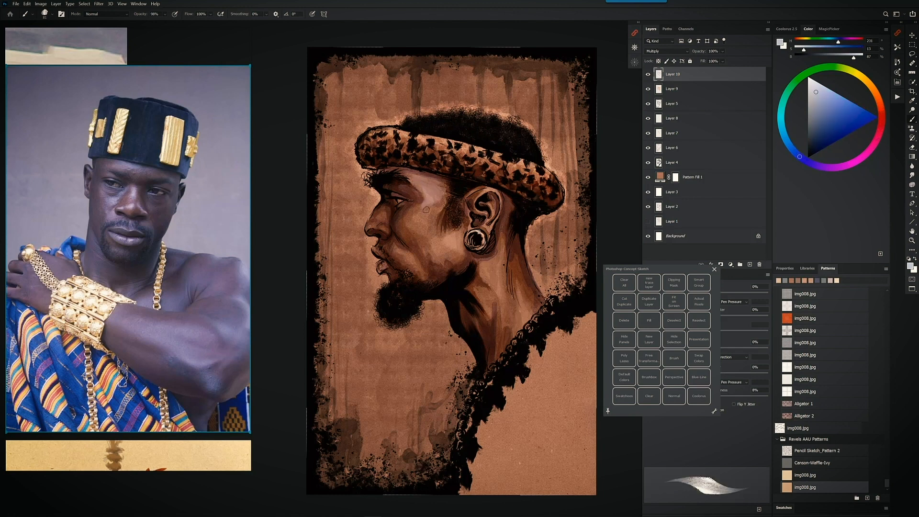
drag(434, 213, 450, 194)
mouse_move(437, 245)
mouse_down()
mouse_move(450, 233)
mouse_move(455, 256)
mouse_move(462, 252)
mouse_up()
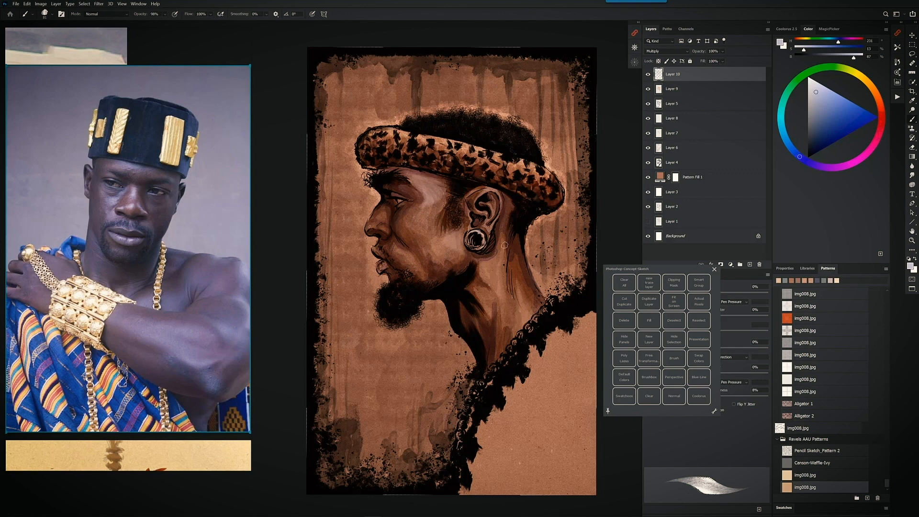
Create a new layer in Overlay blend mode at the top of the stack.
key(ctrl+shift+n)
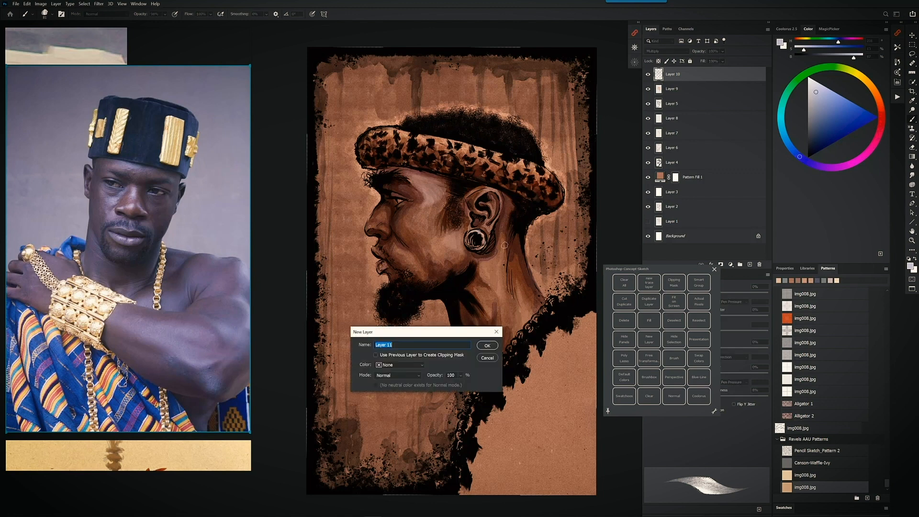
click(401, 374)
click(394, 407)
key(Return)
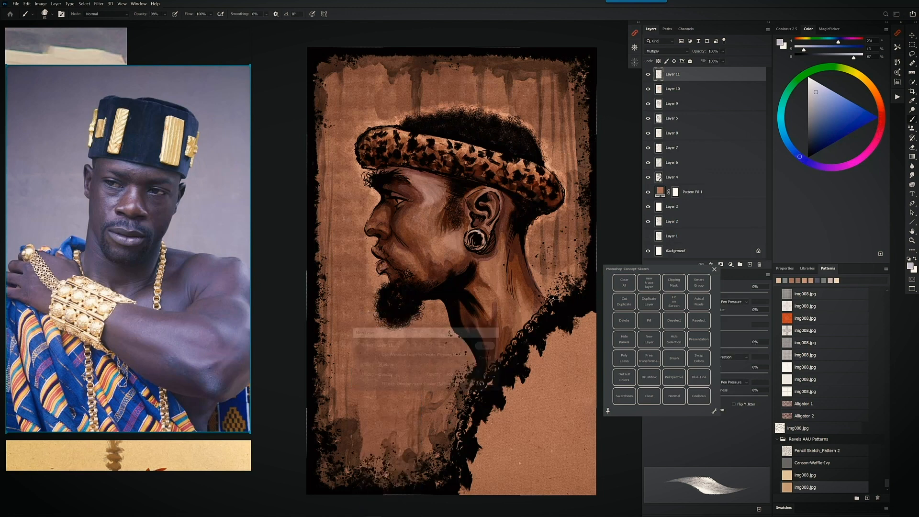
Try a 200 px paint brush on the cheek, undo the strokes and settle on a muted greyish blue.
drag(815, 92, 817, 96)
drag(799, 156, 792, 148)
right_click(444, 217)
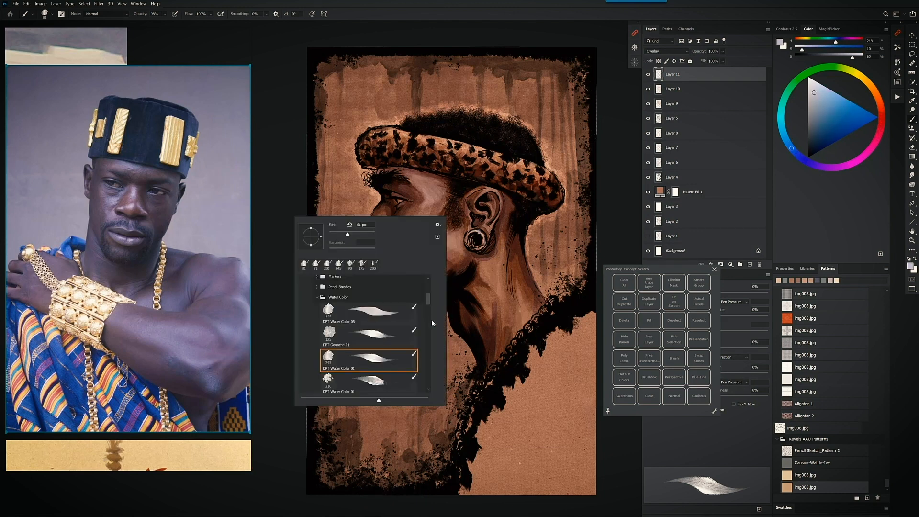
click(373, 264)
key(ctrl+z)
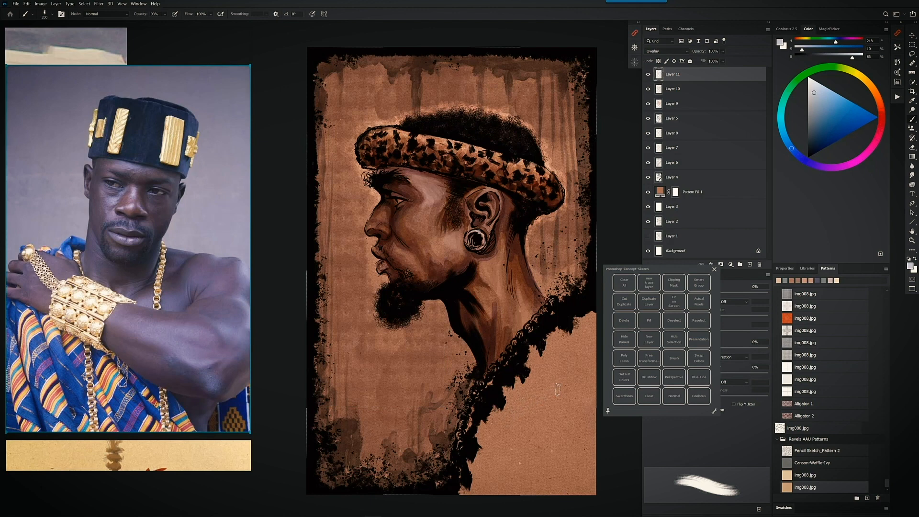
mouse_move(431, 248)
mouse_down()
mouse_move(427, 242)
mouse_move(444, 234)
mouse_move(502, 274)
mouse_up()
key(ctrl+z)
click(818, 100)
click(818, 104)
key(ctrl+z)
click(823, 109)
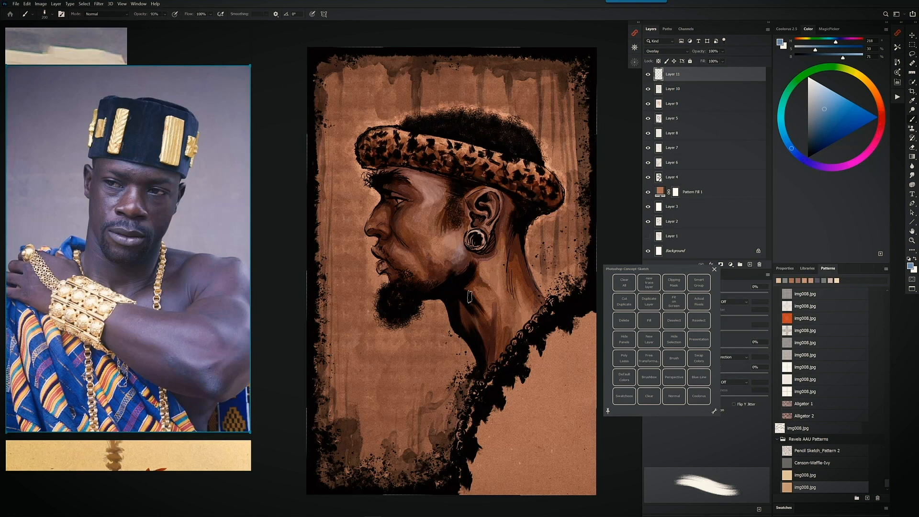
Choose the DPT Paint Acrylic 01 brush and paint cool blue highlights on the forehead, cheek, nose, ear and hair outline, then lighten the blue.
right_click(460, 253)
scroll(479, 345, down, 10)
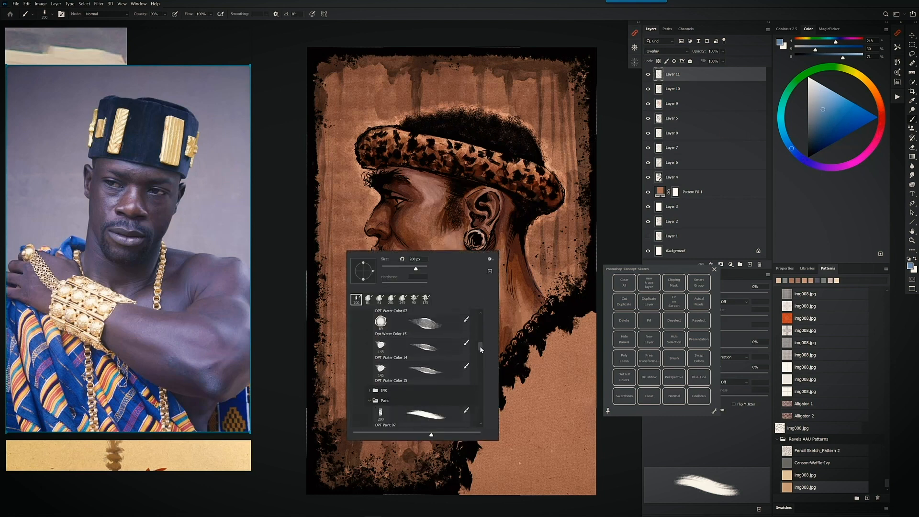
scroll(480, 348, down, 5)
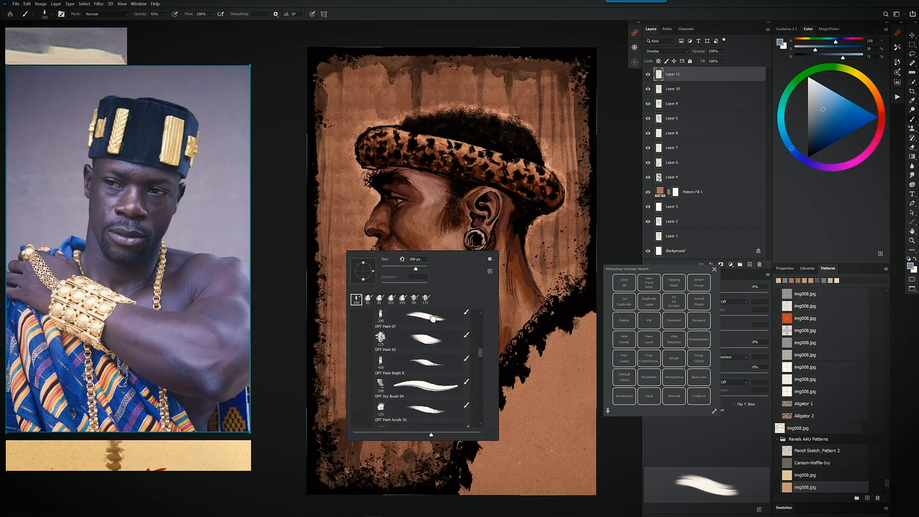
click(432, 318)
click(438, 413)
drag(435, 200, 421, 178)
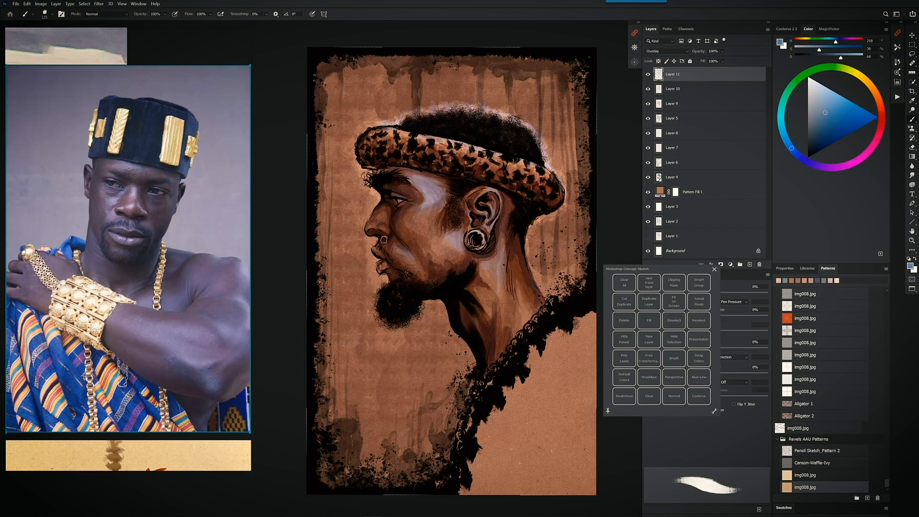
click(825, 104)
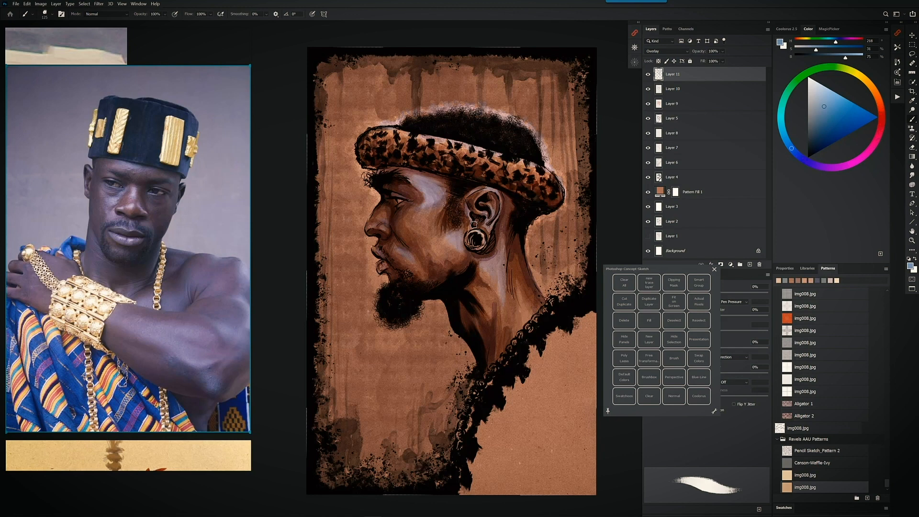
Create a new layer in Multiply blend mode above the blue highlight layer.
key(ctrl+shift+n)
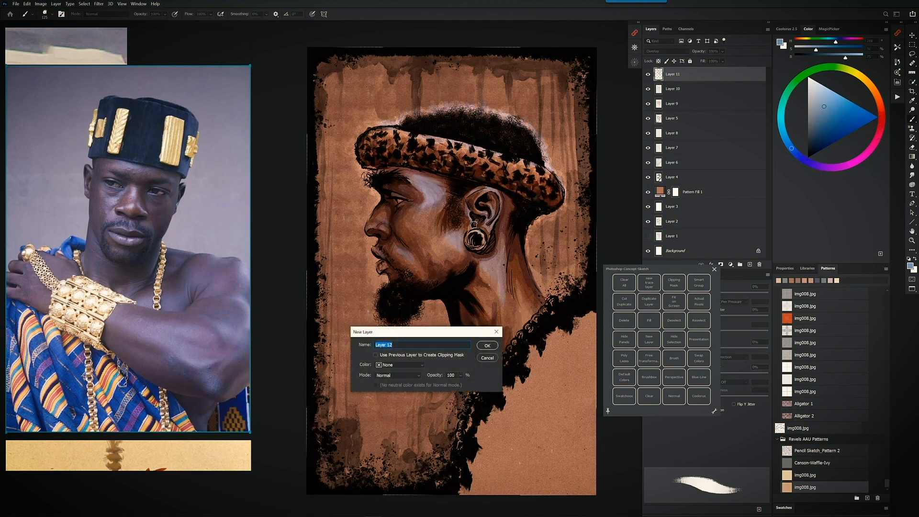
click(418, 377)
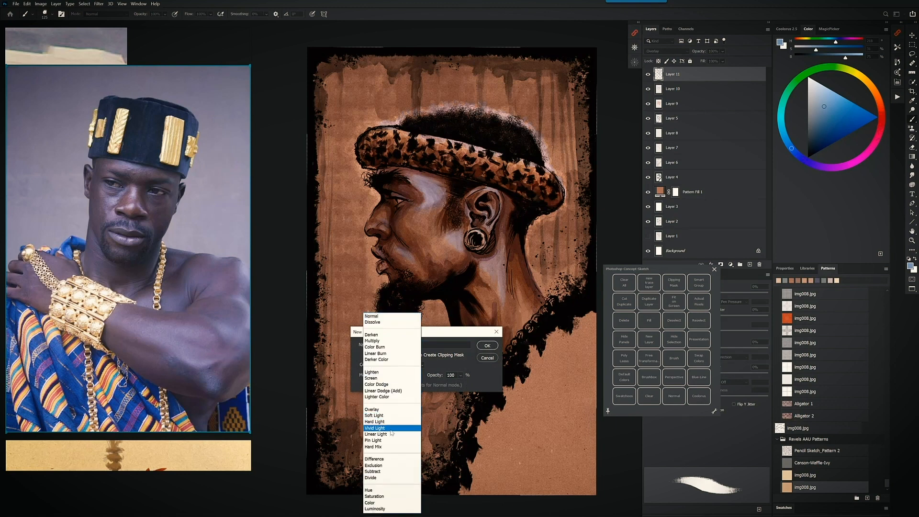
click(378, 340)
click(487, 345)
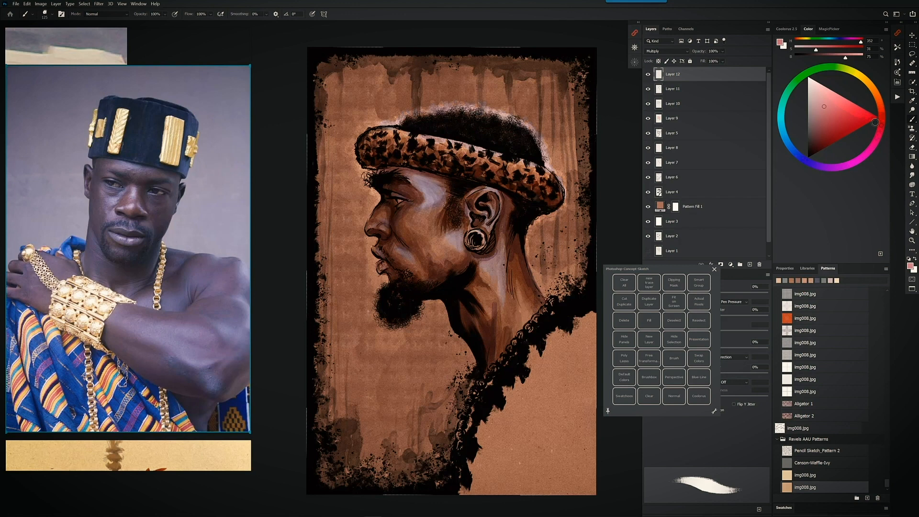
Pick a deep red and choose the DPT Water Color 01 brush.
click(860, 127)
click(882, 114)
click(845, 136)
click(838, 140)
right_click(556, 243)
drag(540, 340, 532, 281)
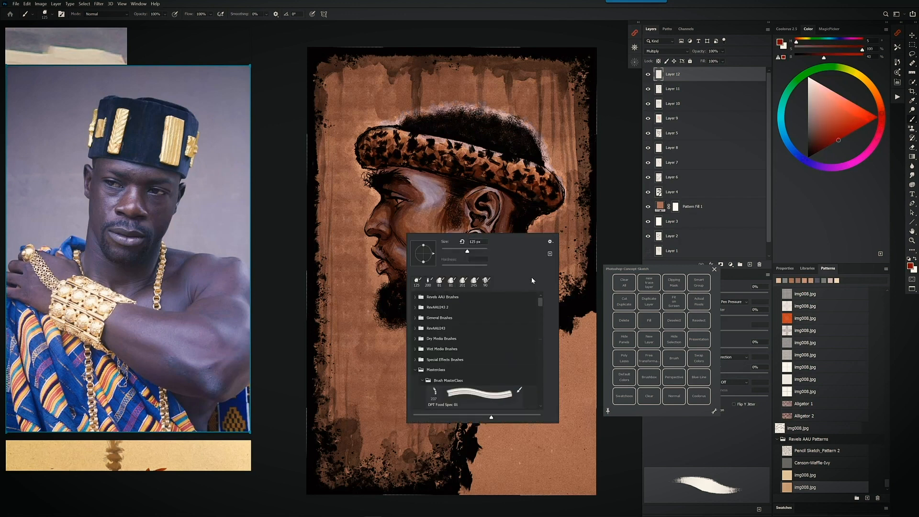
scroll(492, 340, down, 6)
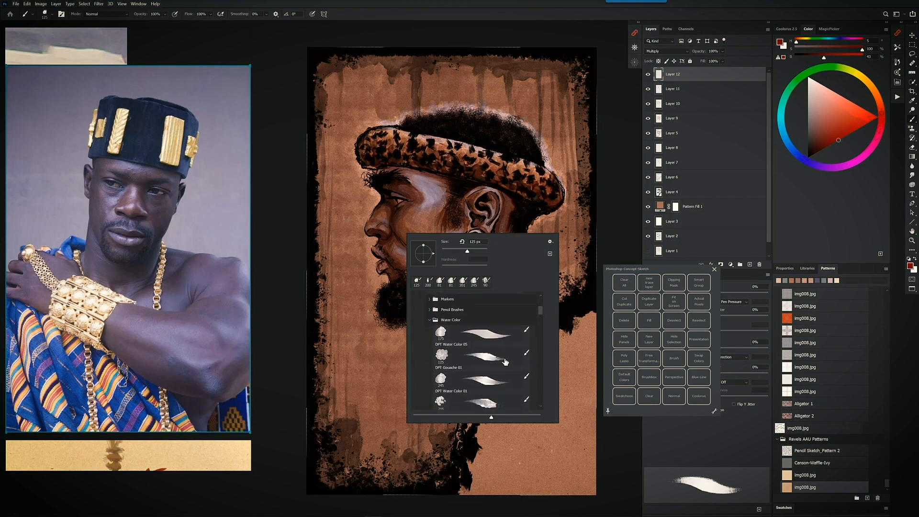
click(494, 386)
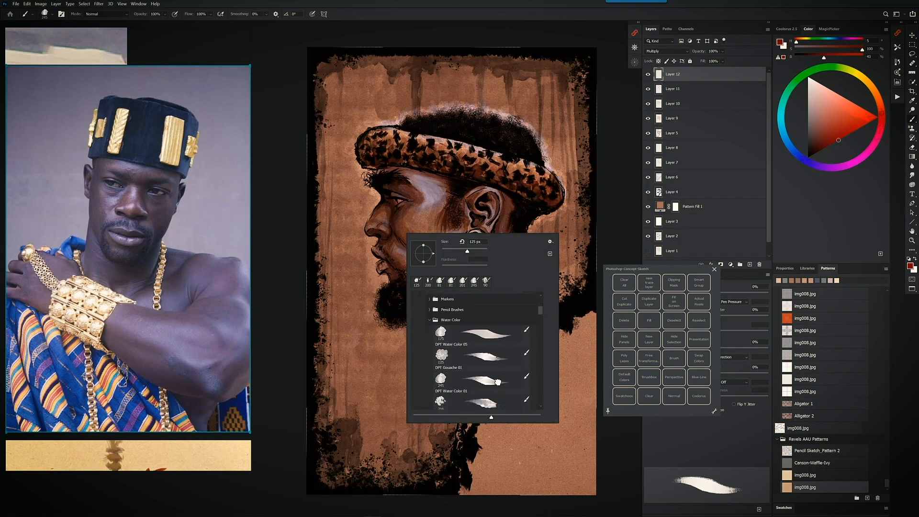
click(541, 59)
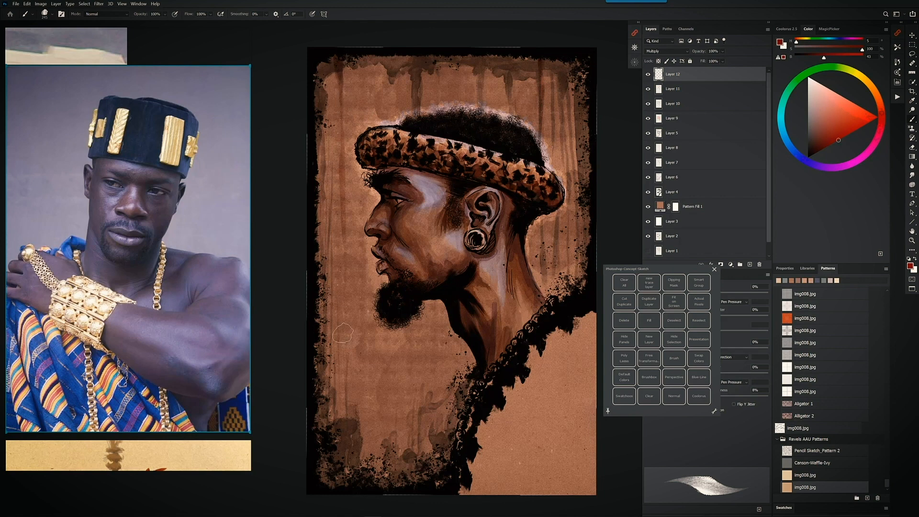
Paint dark red vertical drips up from the paper's lower left corner and down from its top edge.
scroll(429, 448, down, 1)
drag(352, 474, 350, 396)
drag(350, 443, 345, 212)
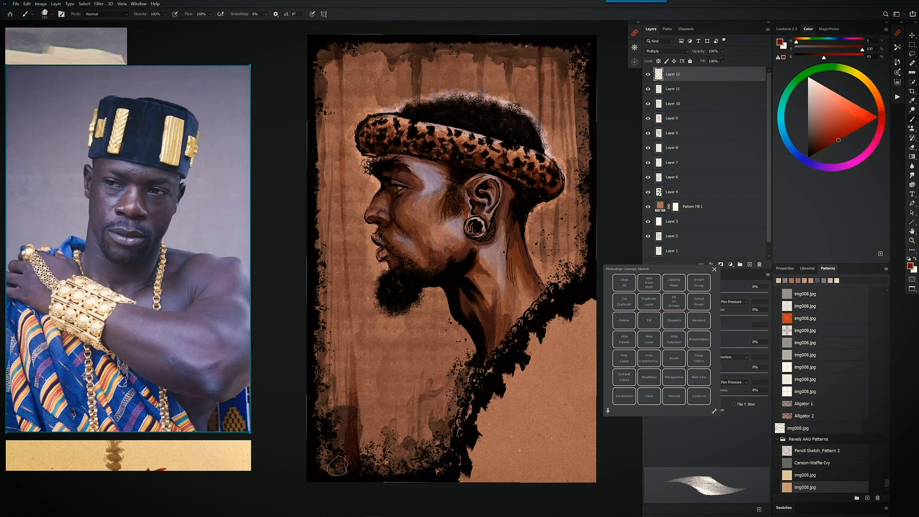
drag(336, 469, 318, 355)
drag(332, 416, 331, 263)
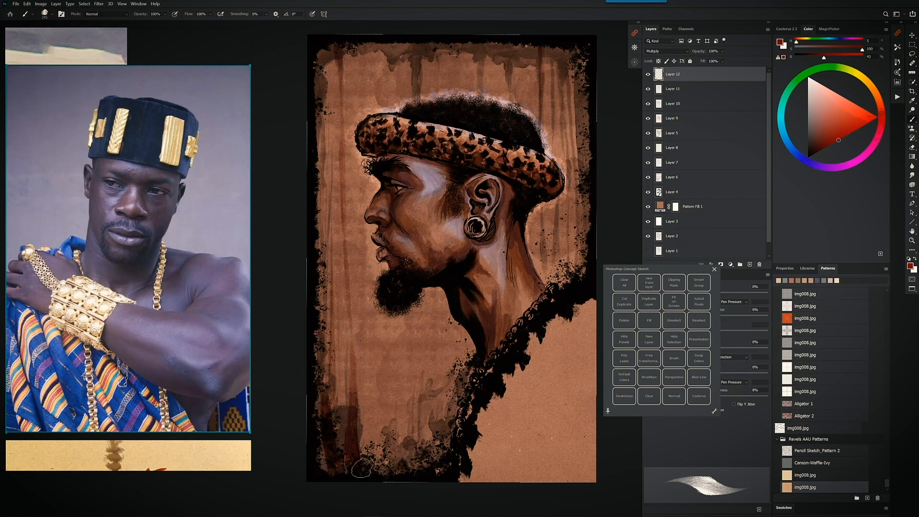
drag(390, 471, 390, 424)
drag(406, 47, 410, 93)
drag(408, 54, 391, 48)
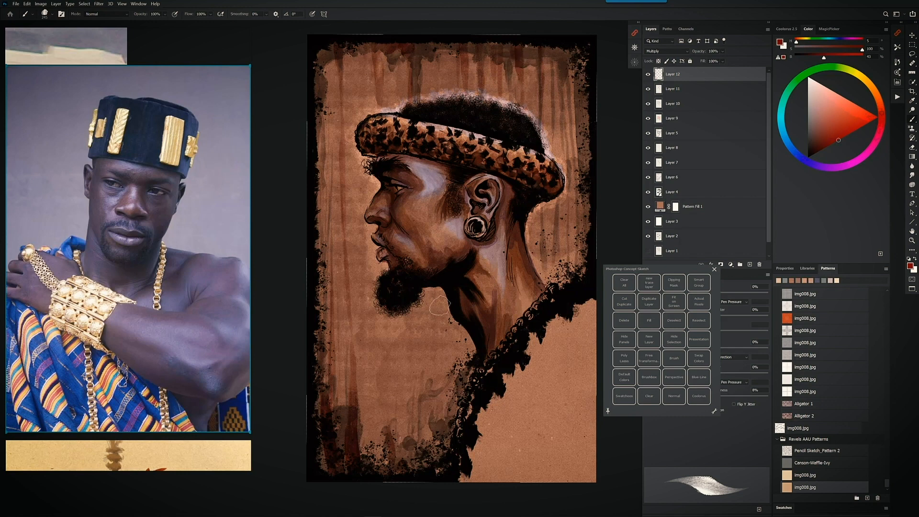
Add dark red drips below the beard, in front of the neck and along the lower border.
drag(439, 307, 447, 457)
drag(454, 346, 456, 406)
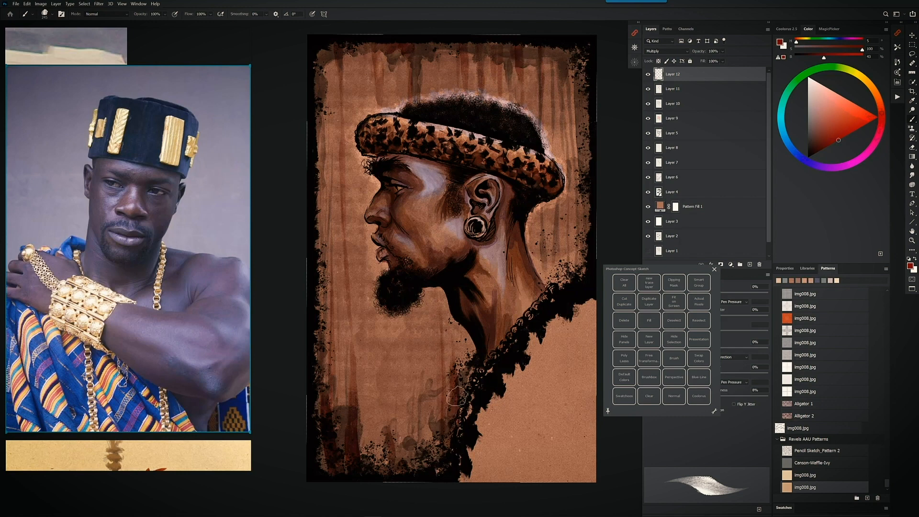
mouse_move(466, 332)
mouse_down()
mouse_move(466, 406)
mouse_move(472, 346)
mouse_up()
mouse_move(415, 461)
mouse_down()
mouse_move(414, 378)
mouse_move(389, 445)
mouse_move(388, 394)
mouse_up()
drag(400, 456, 372, 454)
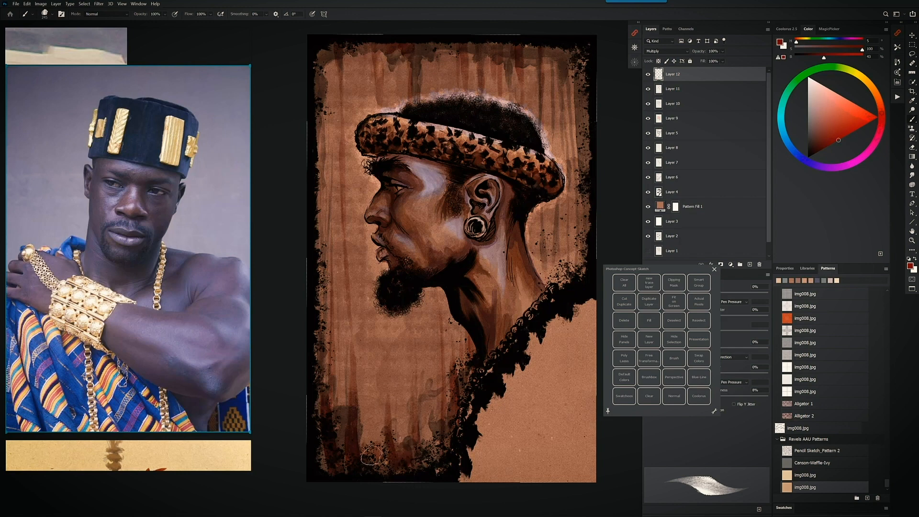
Paint dark red drips down the border behind the head, along the top edge and behind the nape.
mouse_move(563, 284)
mouse_down()
mouse_move(560, 229)
mouse_move(556, 291)
mouse_move(574, 253)
mouse_move(579, 51)
mouse_move(578, 276)
mouse_up()
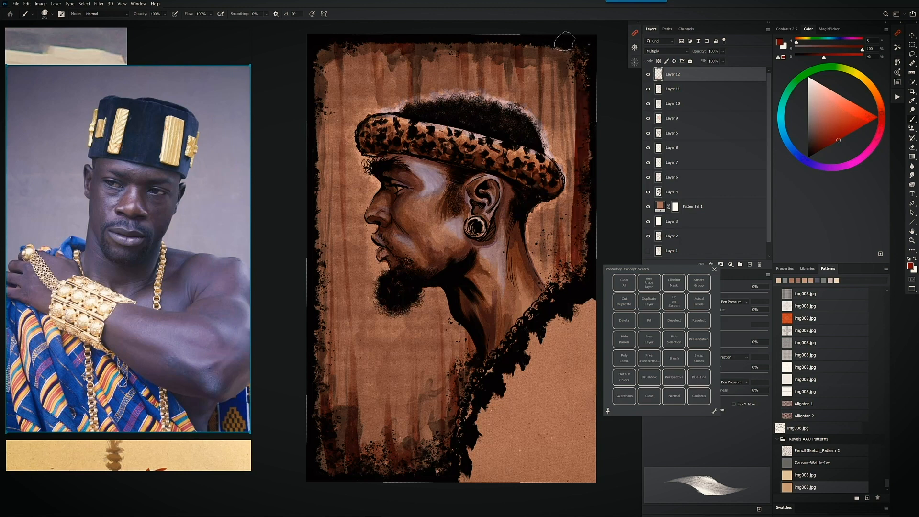
mouse_move(565, 41)
mouse_down()
mouse_move(571, 145)
mouse_move(558, 52)
mouse_move(546, 108)
mouse_move(532, 53)
mouse_move(521, 67)
mouse_move(506, 55)
mouse_move(462, 53)
mouse_move(461, 75)
mouse_up()
drag(426, 42, 426, 71)
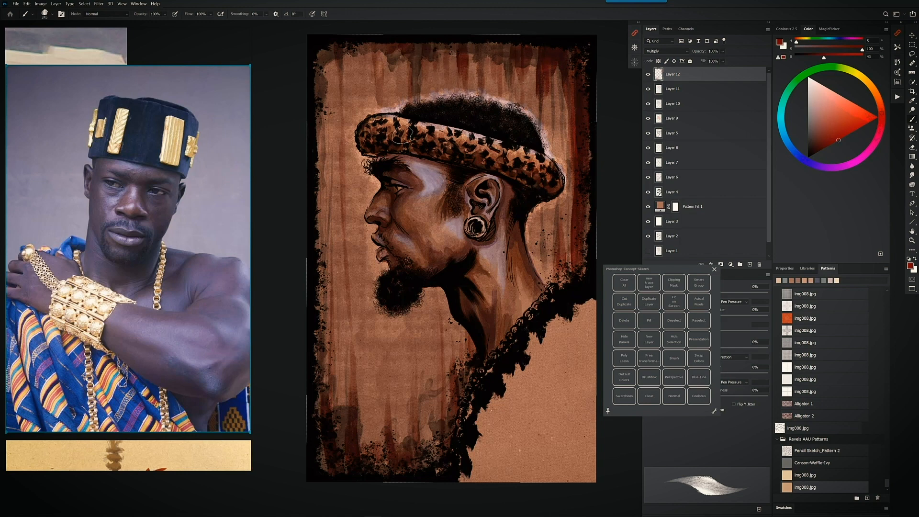
drag(549, 229, 548, 271)
Extend the dark red drips along the paper's bottom edge and tint its left border.
mouse_move(425, 461)
mouse_down()
mouse_move(431, 361)
mouse_move(436, 430)
mouse_up()
drag(374, 467, 369, 335)
drag(330, 468, 323, 435)
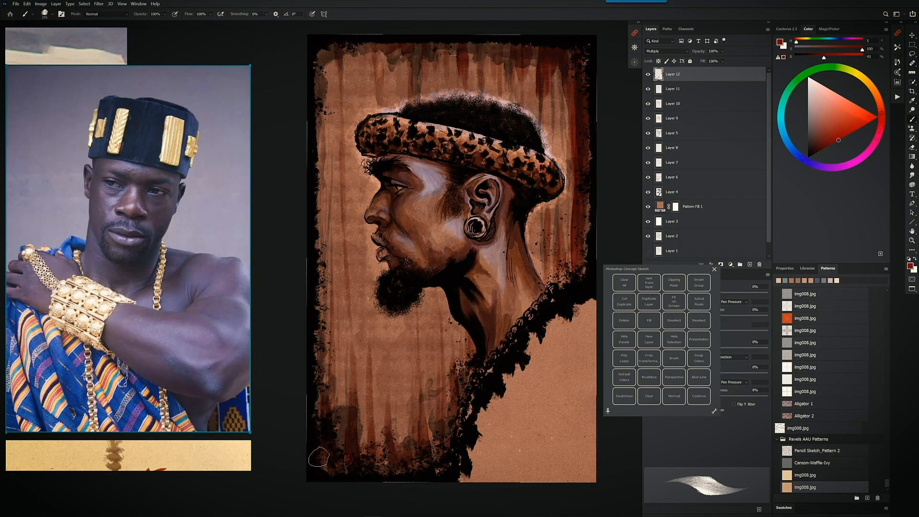
mouse_move(313, 201)
mouse_down()
mouse_move(316, 59)
mouse_move(329, 51)
mouse_move(319, 76)
mouse_move(316, 341)
mouse_up()
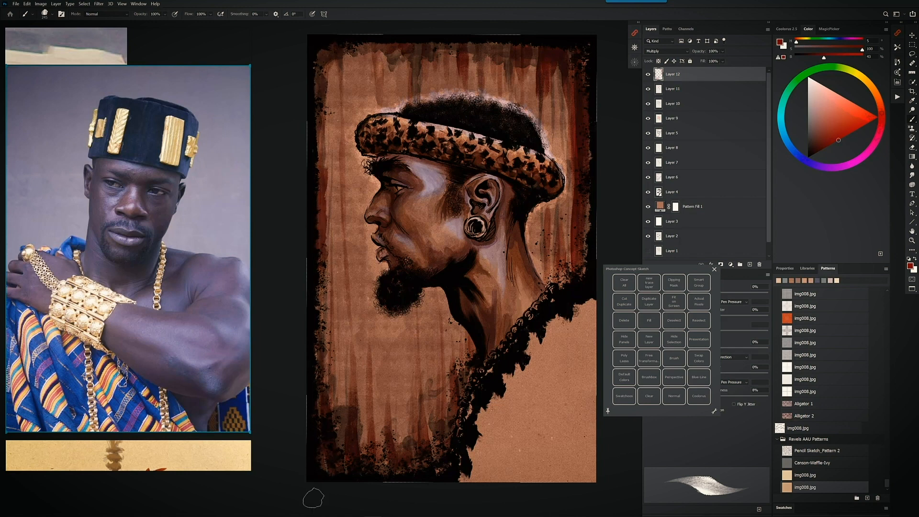
Choose the 404 px DPT Paint Background brush from the Paint brush set.
right_click(395, 325)
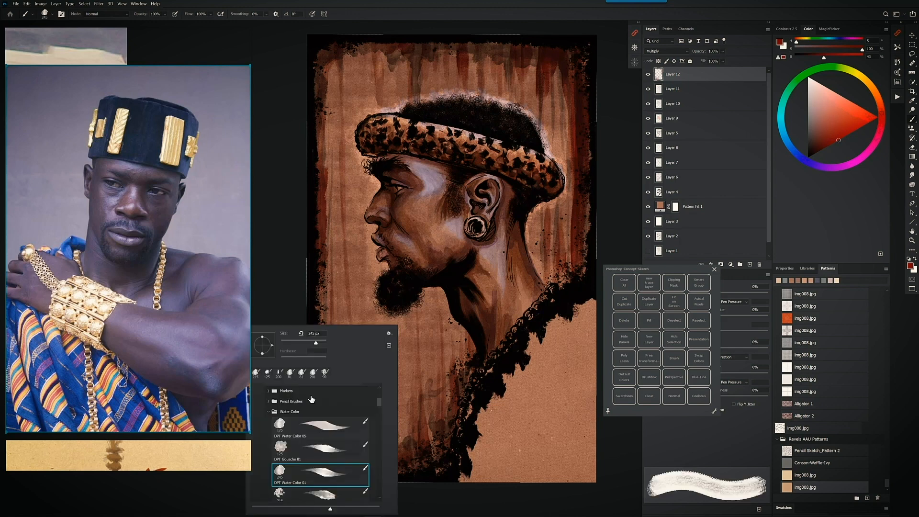
click(268, 412)
scroll(303, 440, down, 7)
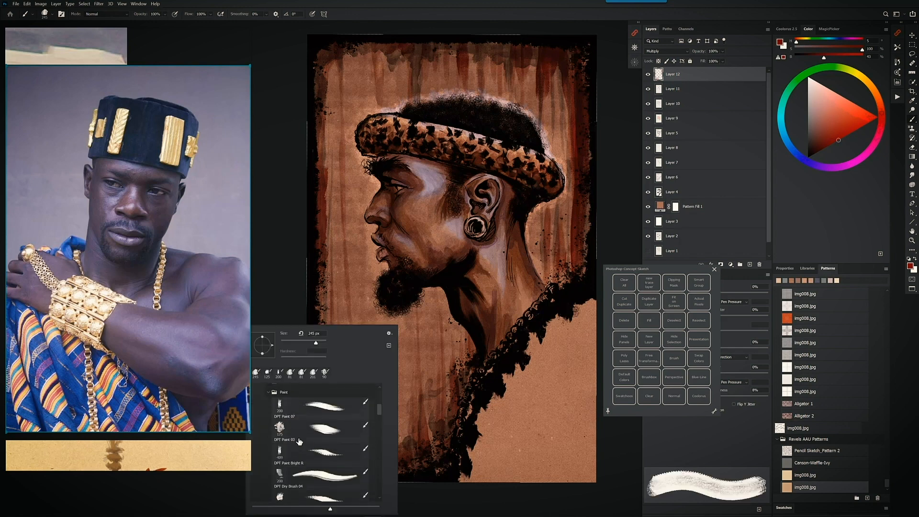
scroll(314, 434, down, 2)
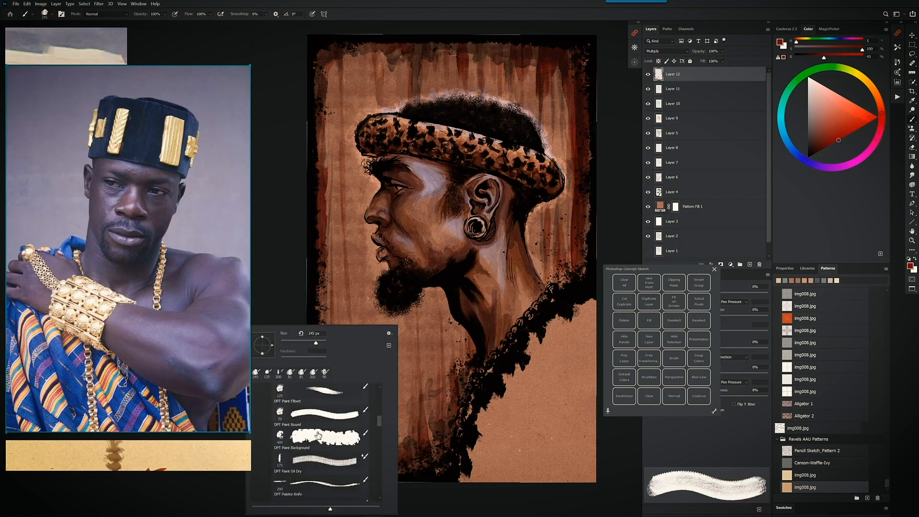
click(335, 433)
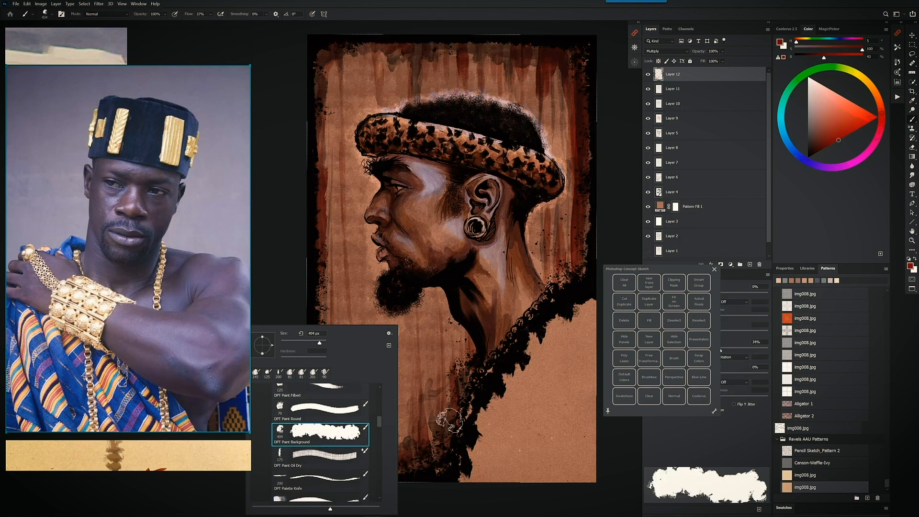
Create a new Normal layer and dab textured red-orange patches across the background below the beard.
click(649, 336)
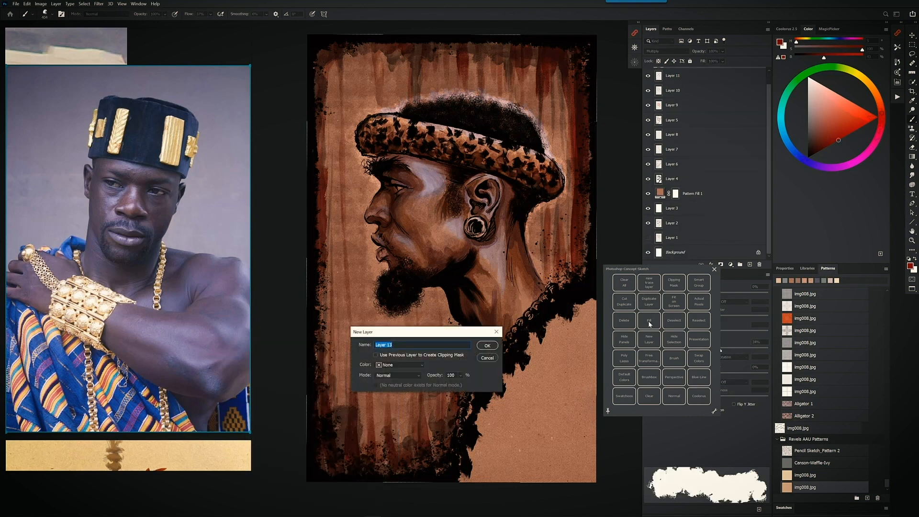
click(487, 345)
mouse_move(413, 417)
mouse_down()
mouse_move(463, 436)
mouse_move(424, 392)
mouse_move(414, 434)
mouse_up()
mouse_move(422, 391)
mouse_down()
mouse_move(437, 425)
mouse_move(374, 445)
mouse_move(437, 371)
mouse_move(367, 439)
mouse_move(344, 428)
mouse_move(336, 400)
mouse_up()
drag(470, 376, 460, 364)
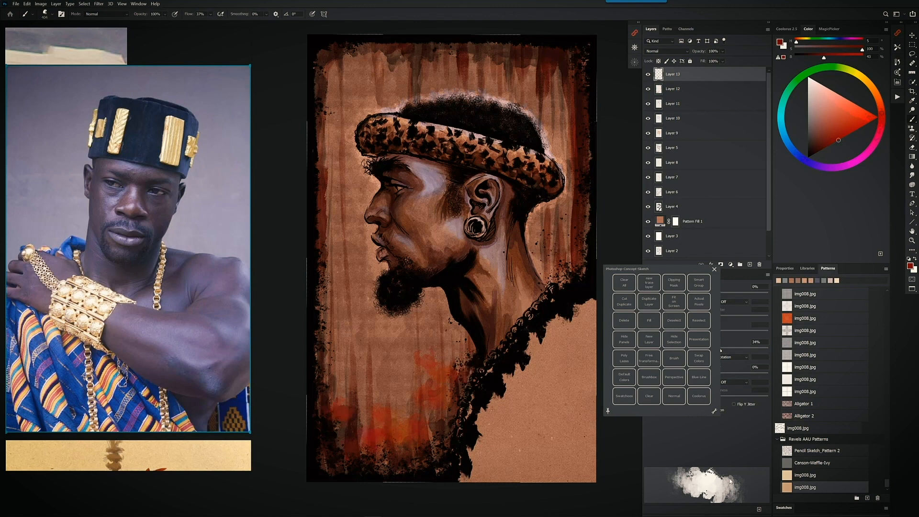
Dab darker red patches over the lower background, select the whole canvas and clear the textured patches from the layer.
click(819, 151)
mouse_move(386, 437)
mouse_down()
mouse_move(411, 429)
mouse_move(337, 431)
mouse_up()
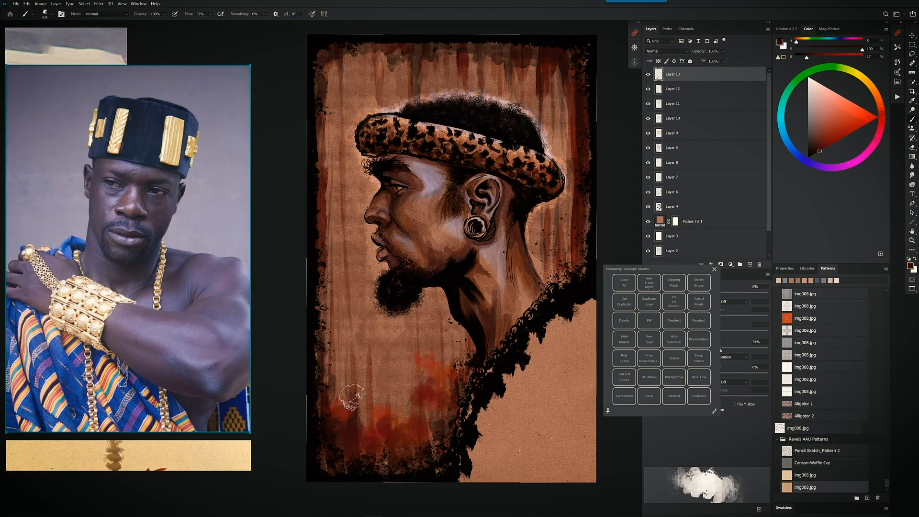
mouse_move(351, 396)
mouse_down()
mouse_move(366, 413)
mouse_move(441, 371)
mouse_move(334, 447)
mouse_up()
key(ctrl+a)
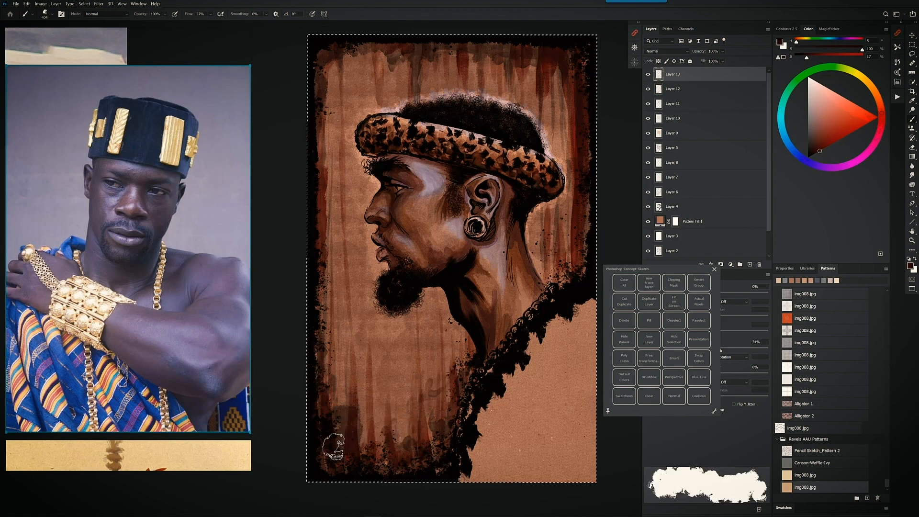
Choose the 300 px DPT Dry Brush, enlarge it and spatter dark red texture across the background below the beard.
right_click(334, 446)
drag(469, 415, 467, 429)
click(369, 419)
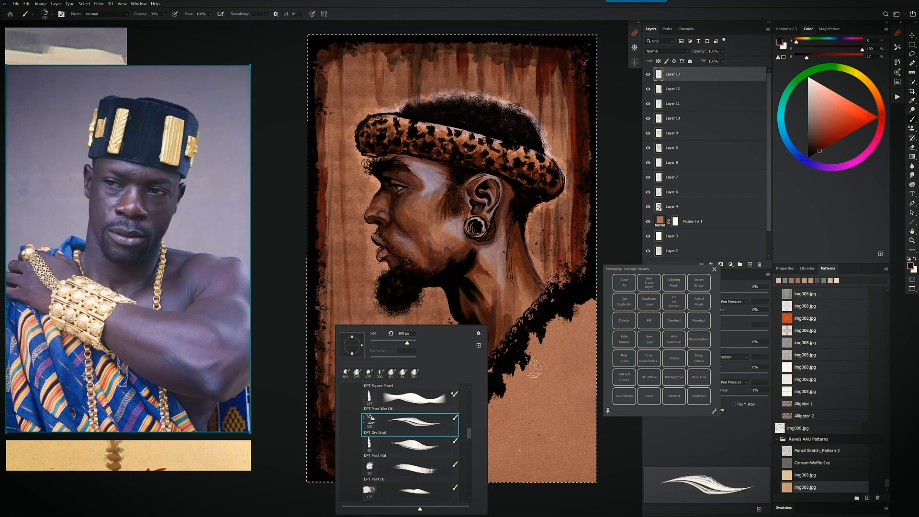
double_click(406, 422)
drag(412, 440, 422, 431)
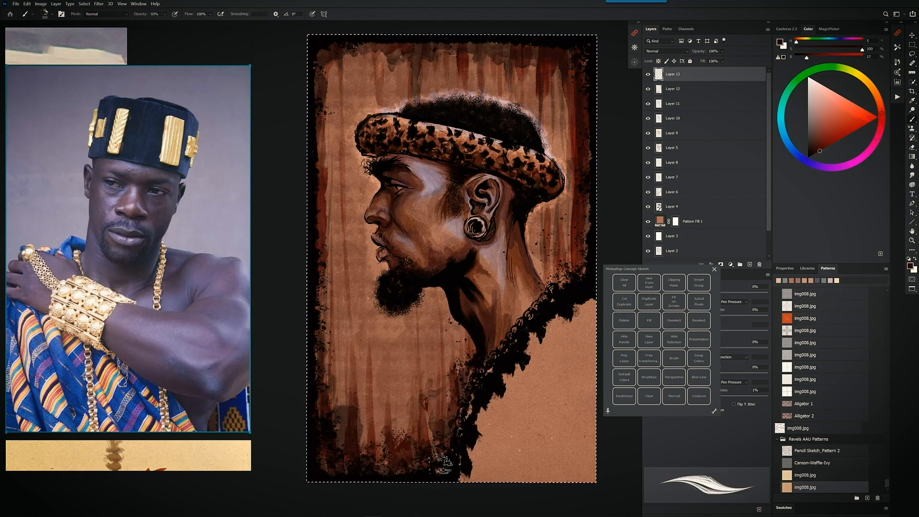
drag(381, 390, 387, 396)
mouse_move(413, 407)
mouse_down()
mouse_move(444, 380)
mouse_move(385, 452)
mouse_move(368, 431)
mouse_move(357, 455)
mouse_move(349, 411)
mouse_up()
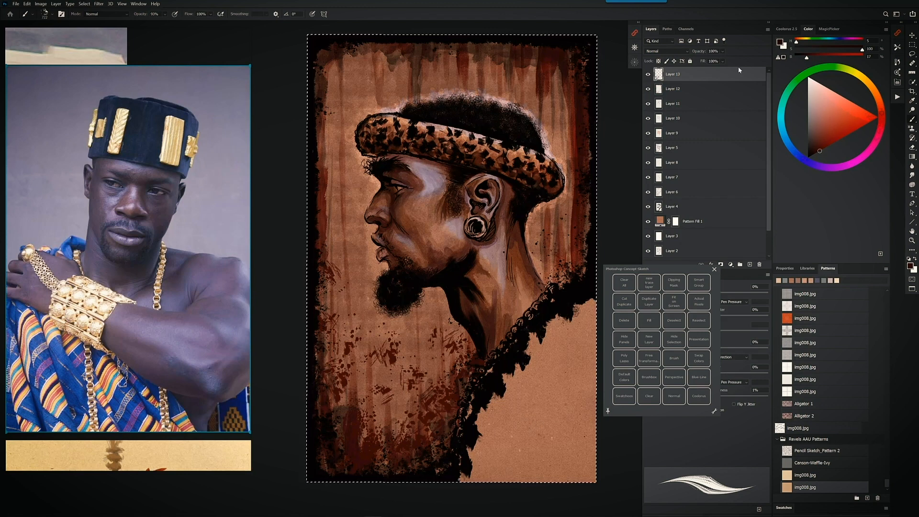
Lower the opacity of the Layer 13 spatters and set Layer 12's red drips to 42% opacity, comparing with them hidden.
mouse_move(702, 51)
mouse_down()
mouse_move(682, 51)
mouse_move(702, 51)
mouse_move(691, 51)
mouse_up()
click(688, 89)
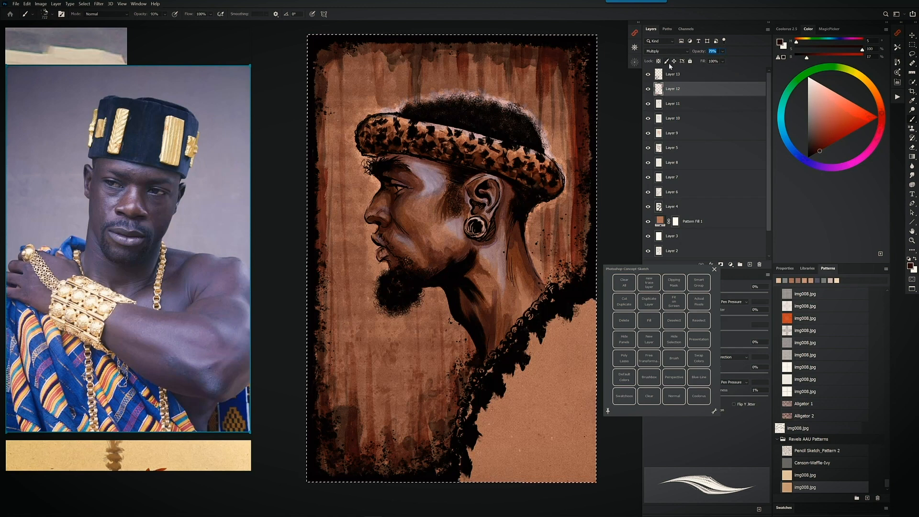
drag(701, 51, 690, 52)
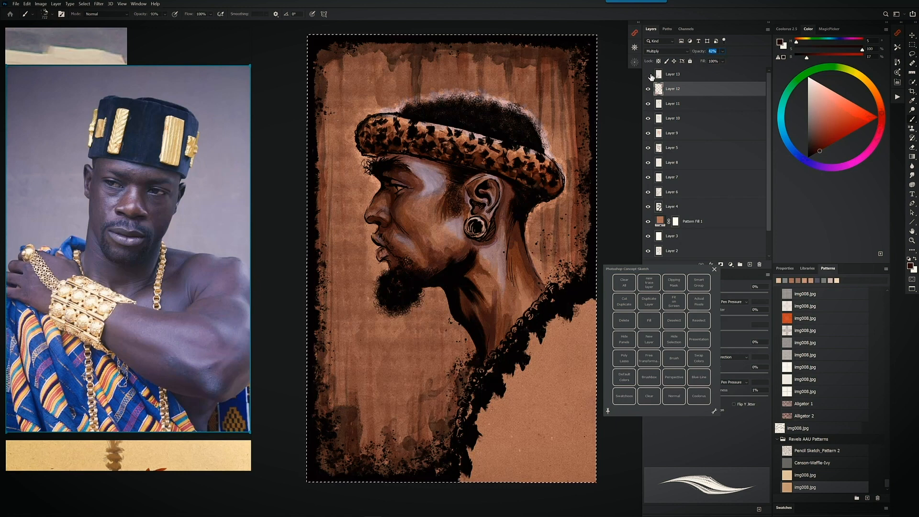
click(649, 89)
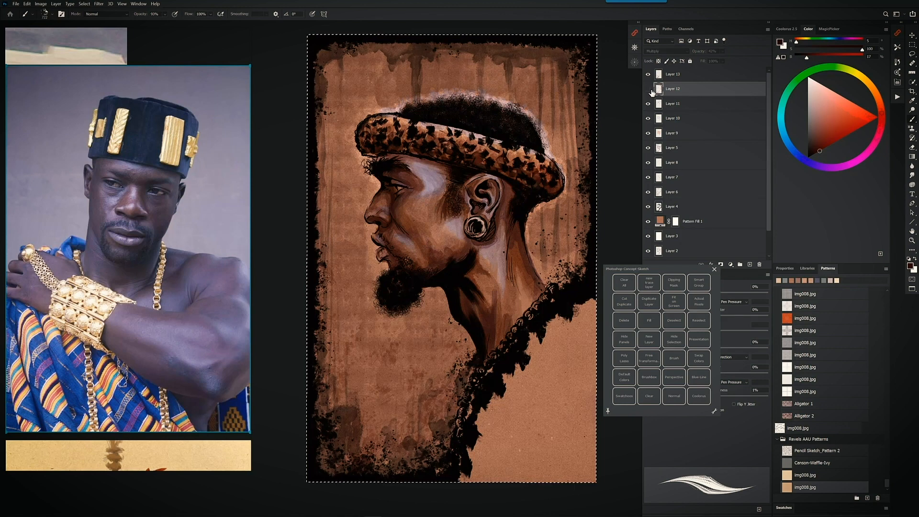
click(649, 90)
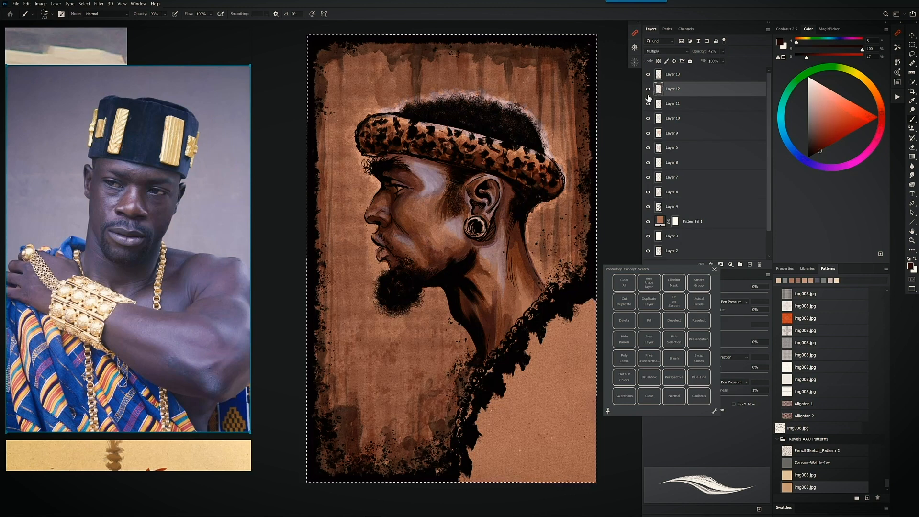
Create a new Overlay layer above Layer 13 and choose the 80 px DPT Paint Flat brush.
click(727, 78)
click(749, 264)
click(666, 51)
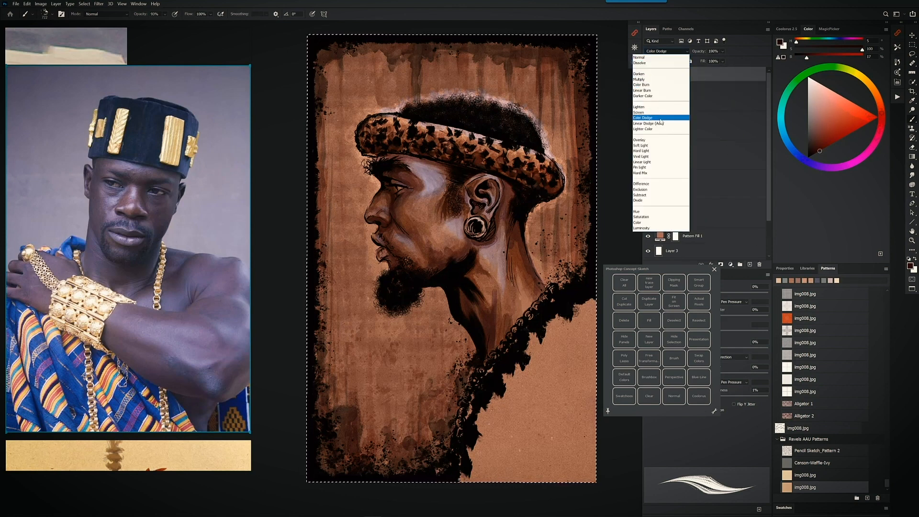
click(655, 139)
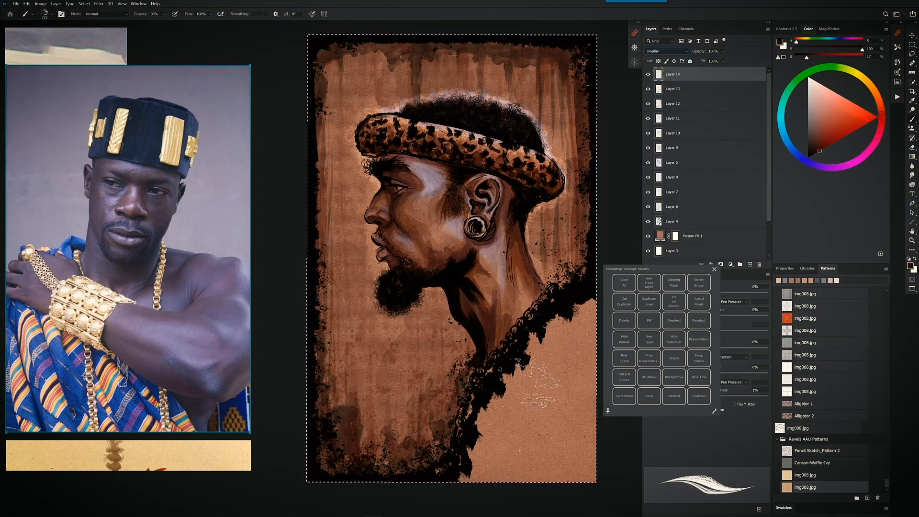
right_click(538, 383)
click(469, 450)
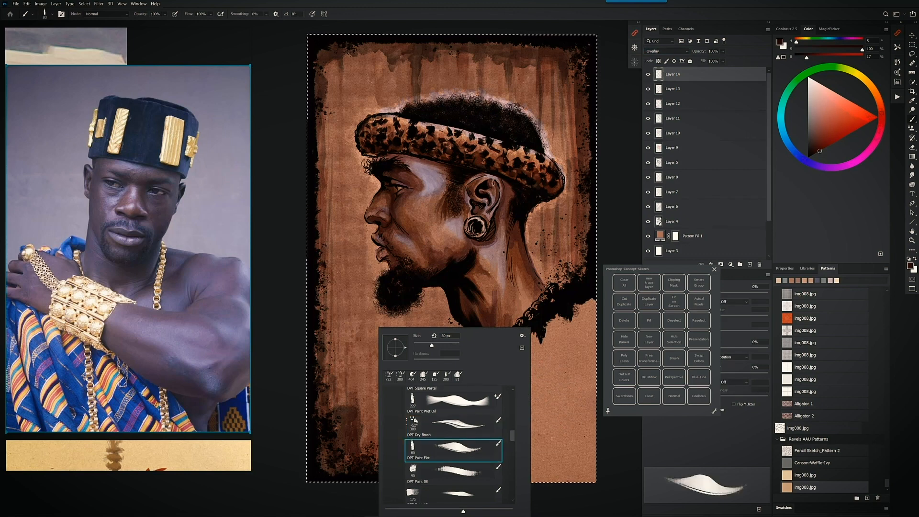
Sample the forehead highlight, shift the colour to a pale blue-grey and brighten the forehead and temple, undoing the stray full-canvas fill.
drag(493, 182, 498, 200)
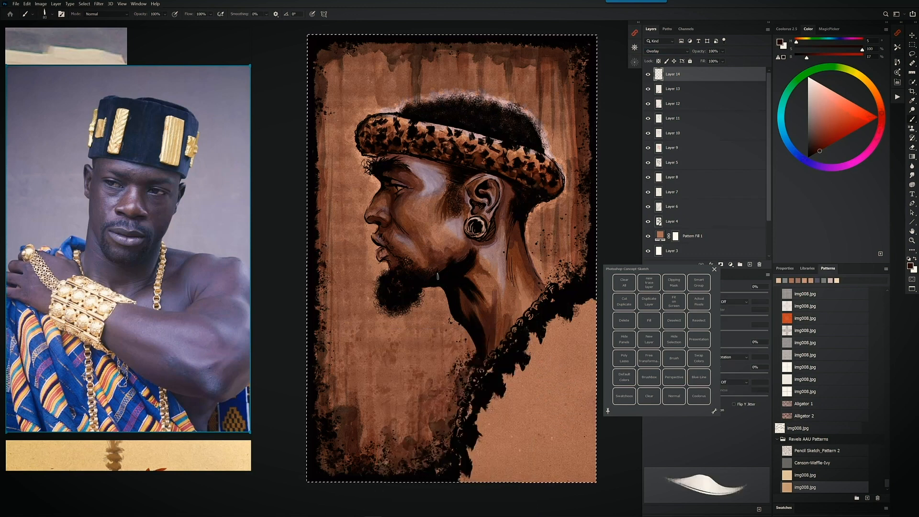
alt+click(434, 171)
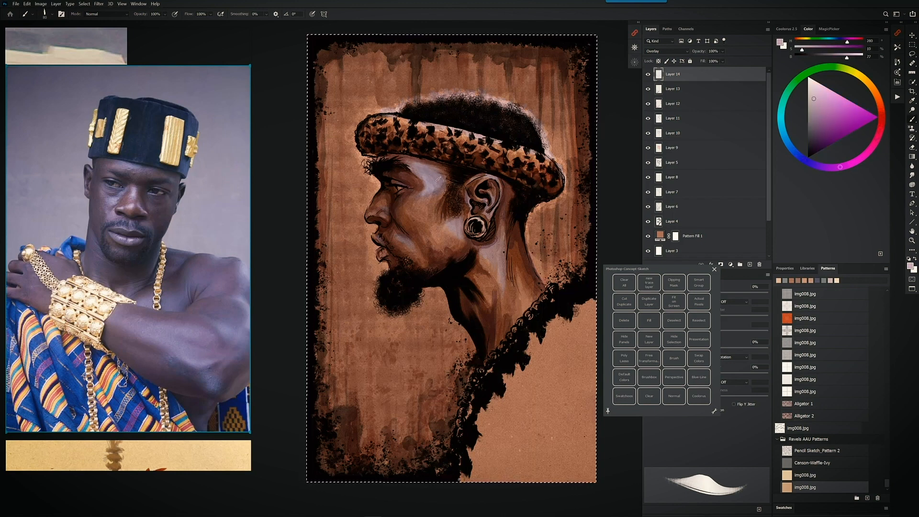
click(811, 98)
click(791, 149)
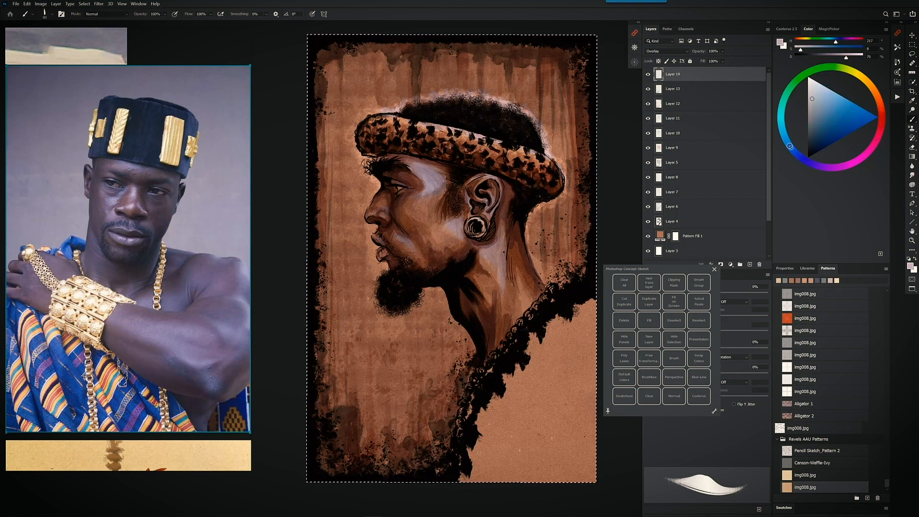
drag(423, 176, 424, 172)
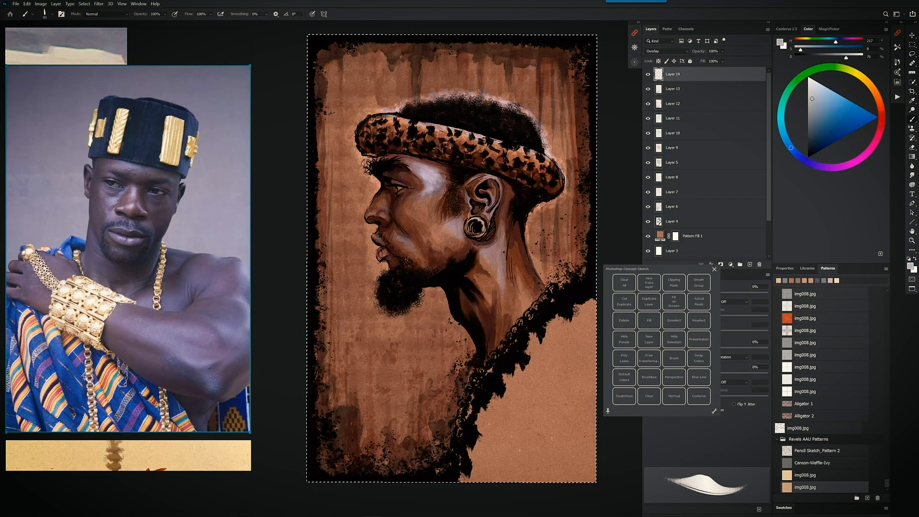
drag(430, 184, 435, 178)
key(ctrl+BackSpace)
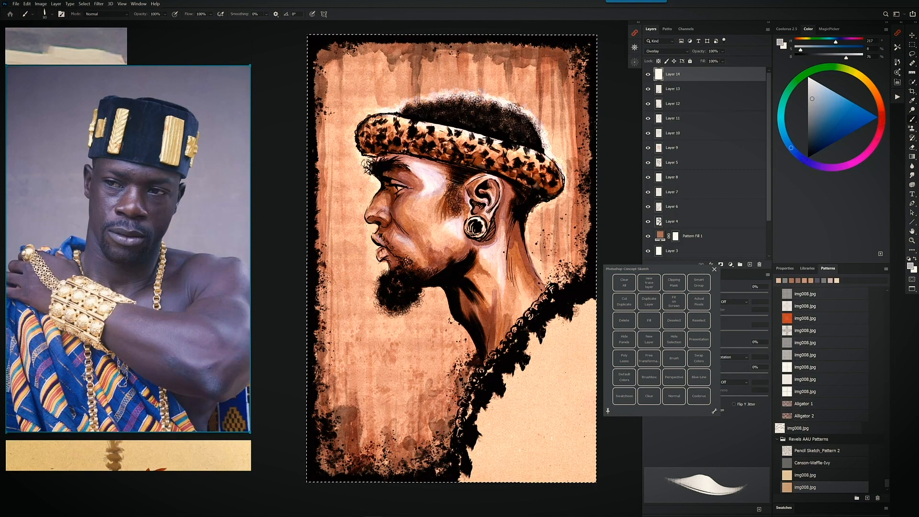
key(ctrl+z)
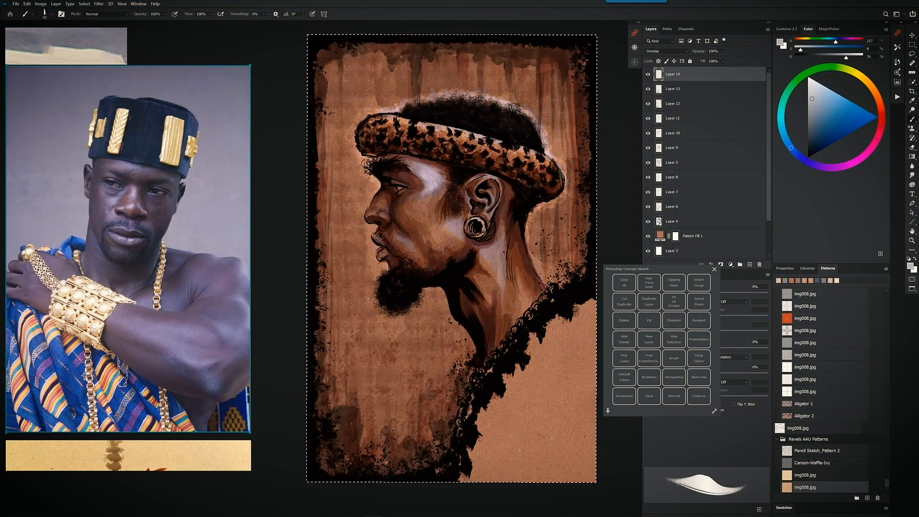
Compare the portrait with the overlay highlights hidden and shown, and set Layer 14's opacity to 58%.
click(648, 75)
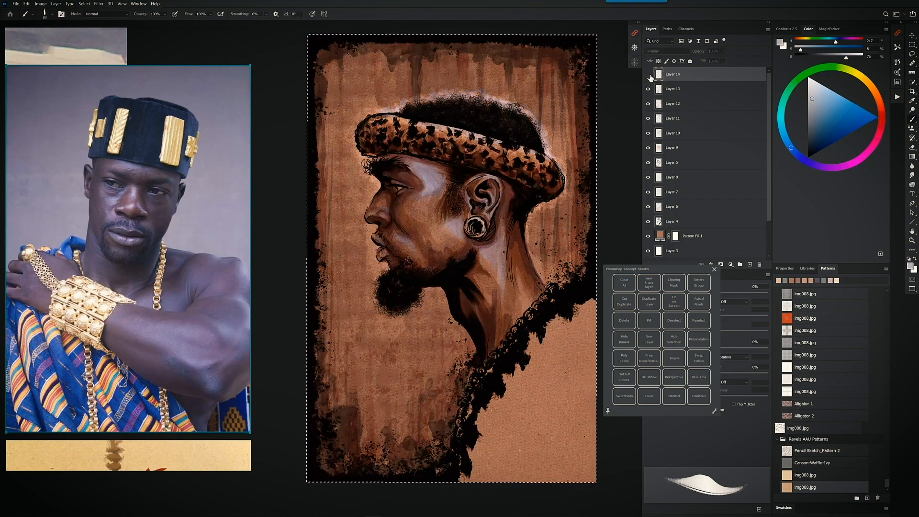
click(648, 75)
click(647, 75)
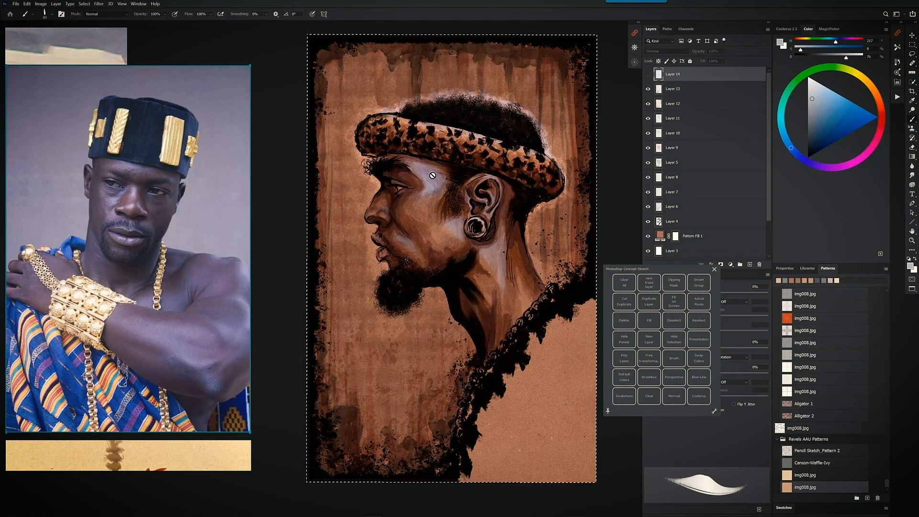
click(648, 76)
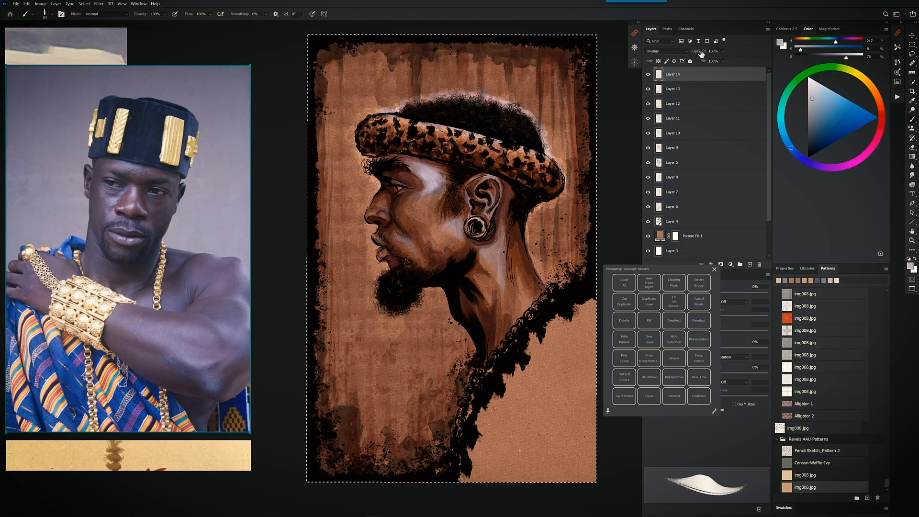
drag(704, 51, 702, 53)
Choose the Soft Round Pressure Opacity and Flow brush and enlarge it for broad soft strokes.
right_click(332, 296)
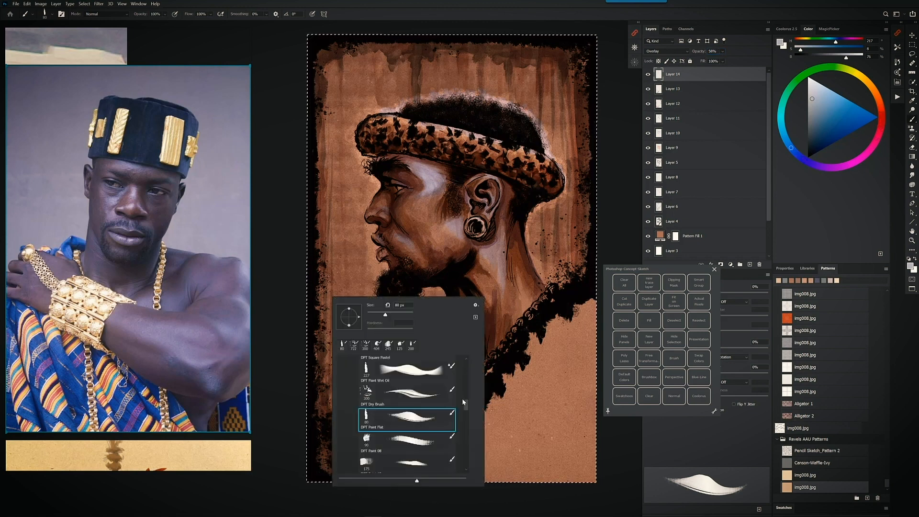
mouse_move(467, 406)
mouse_down()
mouse_move(467, 340)
mouse_move(466, 373)
mouse_up()
click(341, 381)
click(410, 403)
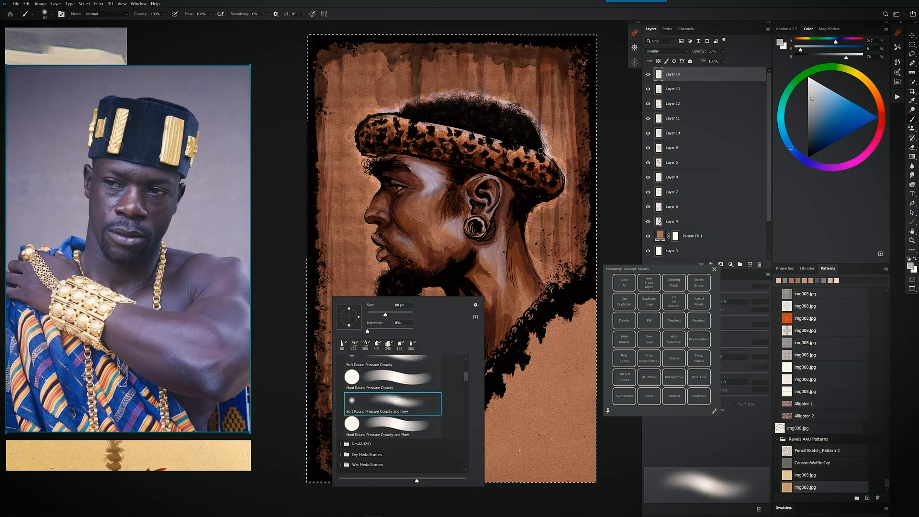
drag(548, 149, 564, 148)
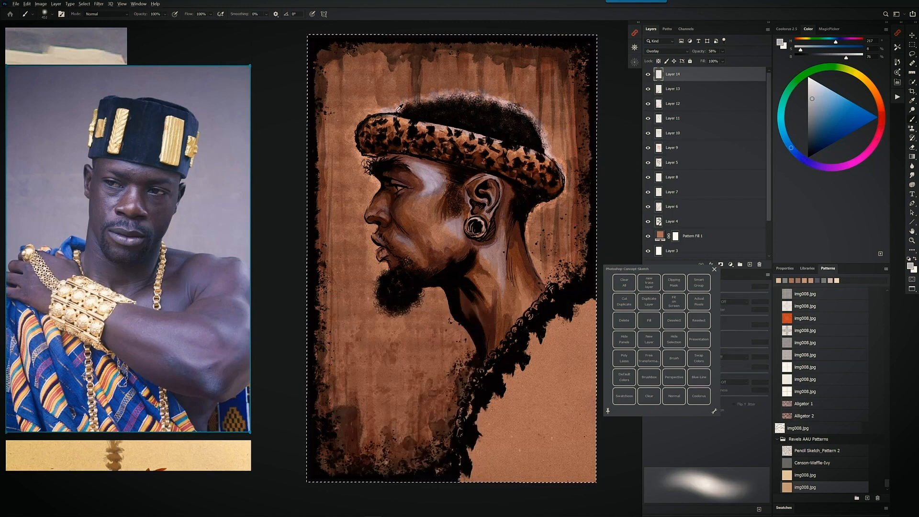
Glaze the back of the hair with soft pale violet and brush light blue along the hair towards the headband.
click(820, 167)
click(812, 100)
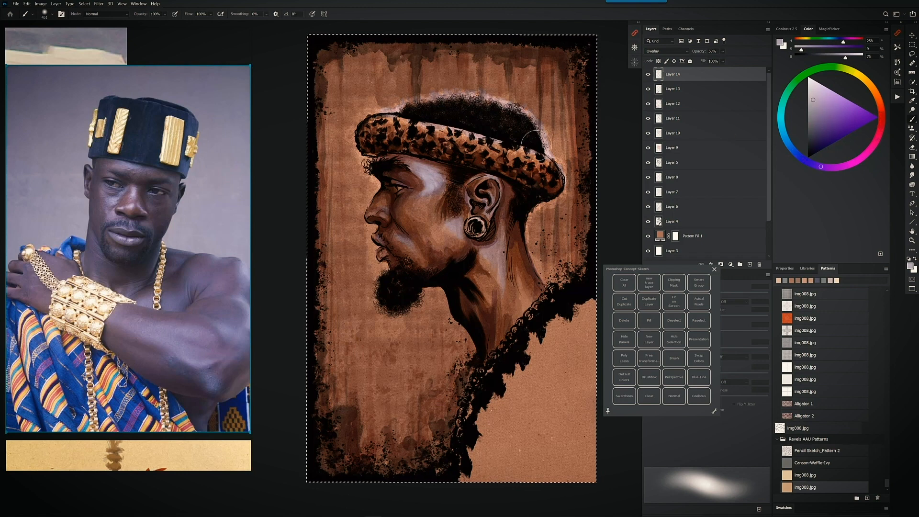
drag(535, 145, 524, 120)
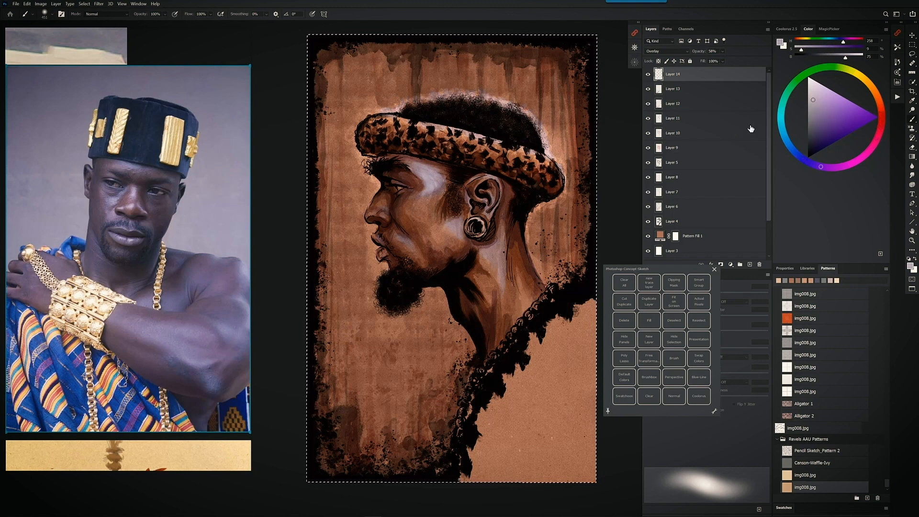
click(819, 101)
click(787, 142)
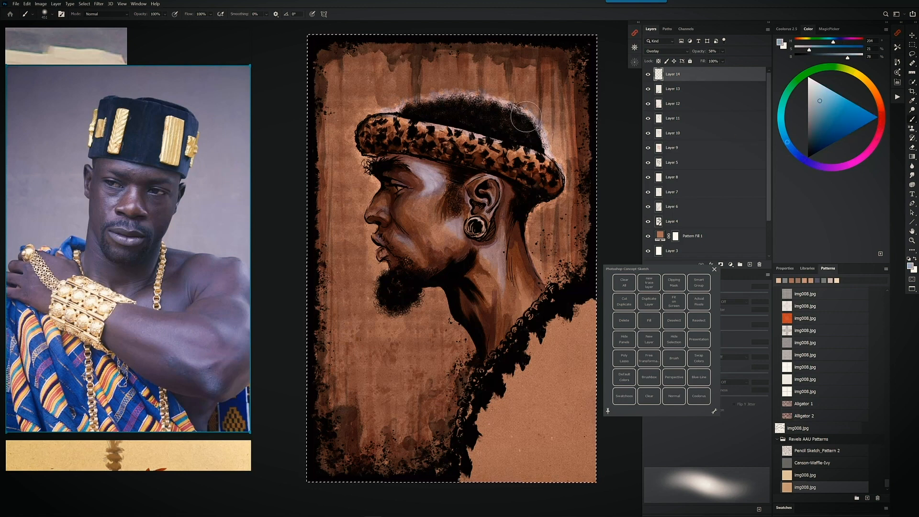
mouse_move(522, 114)
mouse_down()
mouse_move(473, 89)
mouse_move(460, 100)
mouse_move(427, 94)
mouse_move(435, 96)
mouse_move(388, 111)
mouse_up()
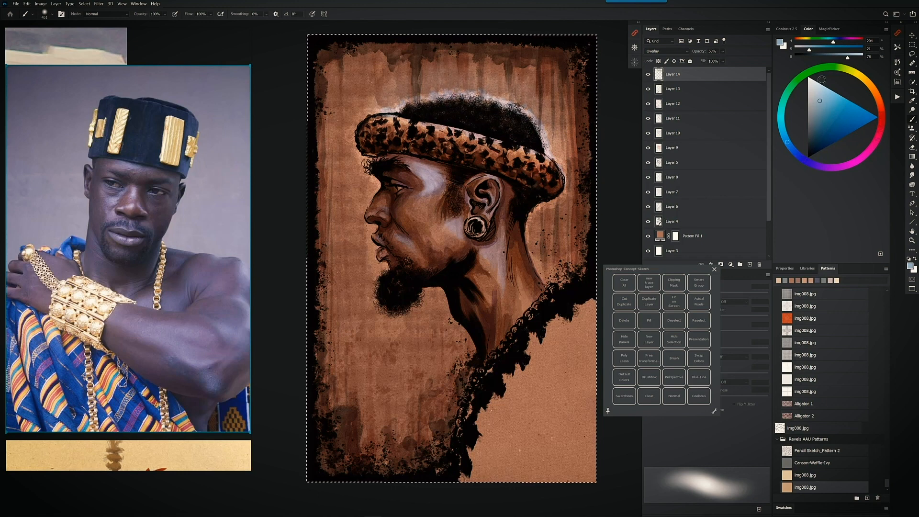
Lighten the pale blue, brush a soft glow into the background around the head, face and neck, and deselect the canvas.
click(822, 97)
click(820, 96)
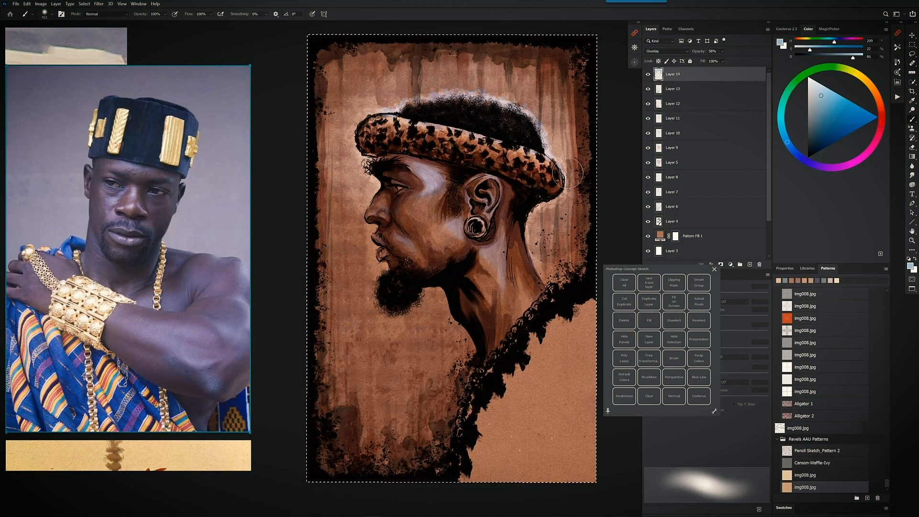
drag(821, 99, 820, 90)
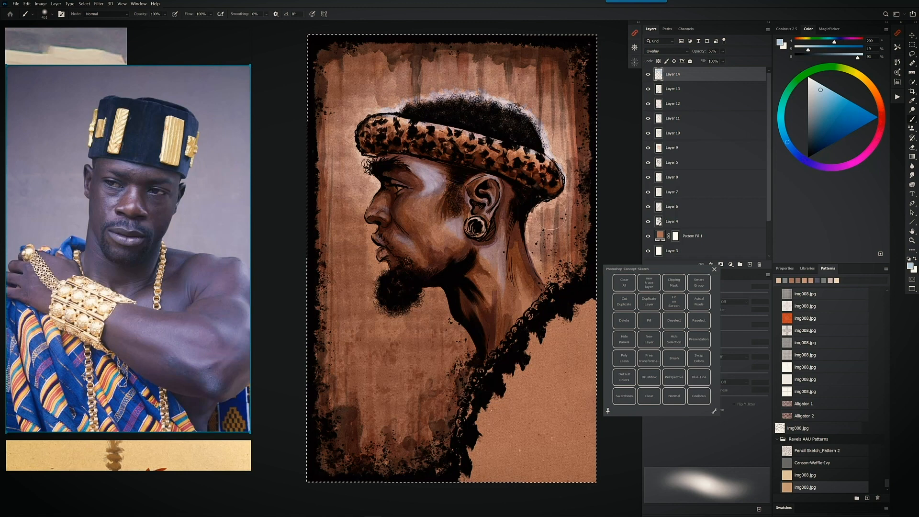
drag(532, 255, 536, 220)
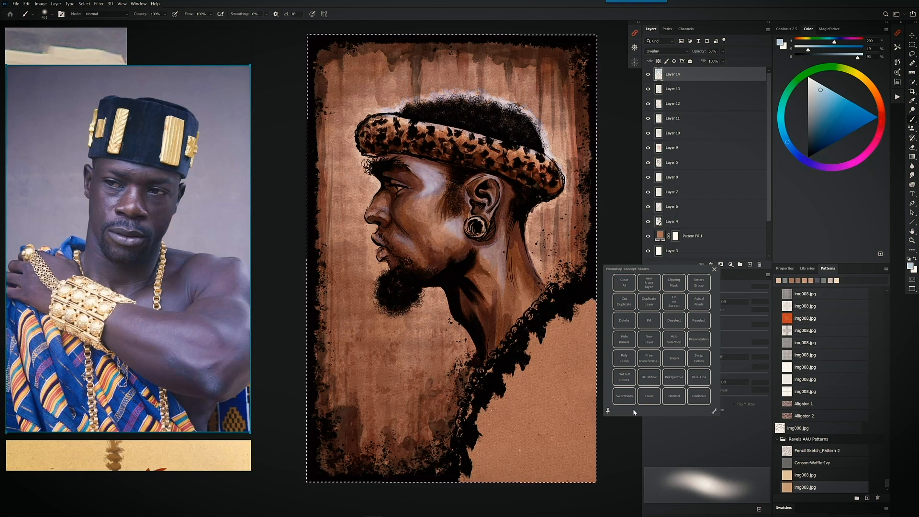
key(ctrl+d)
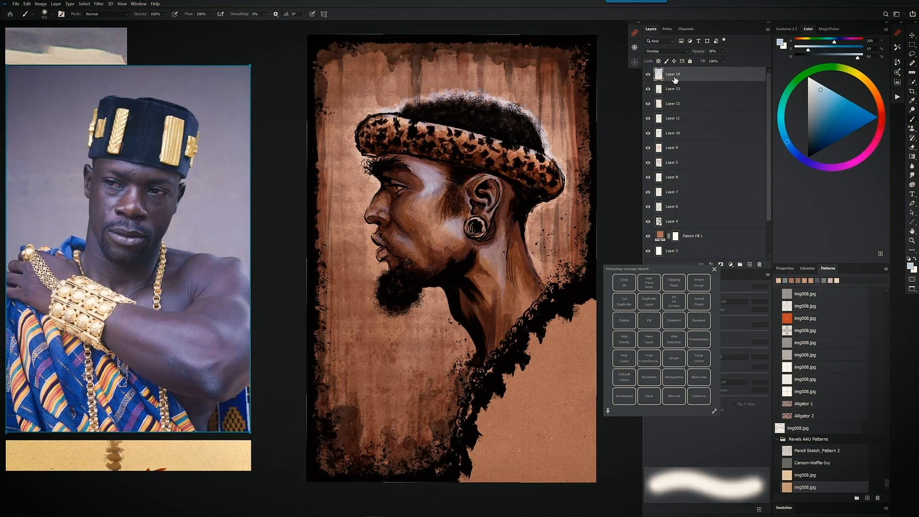
Place the Artwork 12 logo from the Main Library, scaled down, on the bare paper below the torn edge.
click(807, 267)
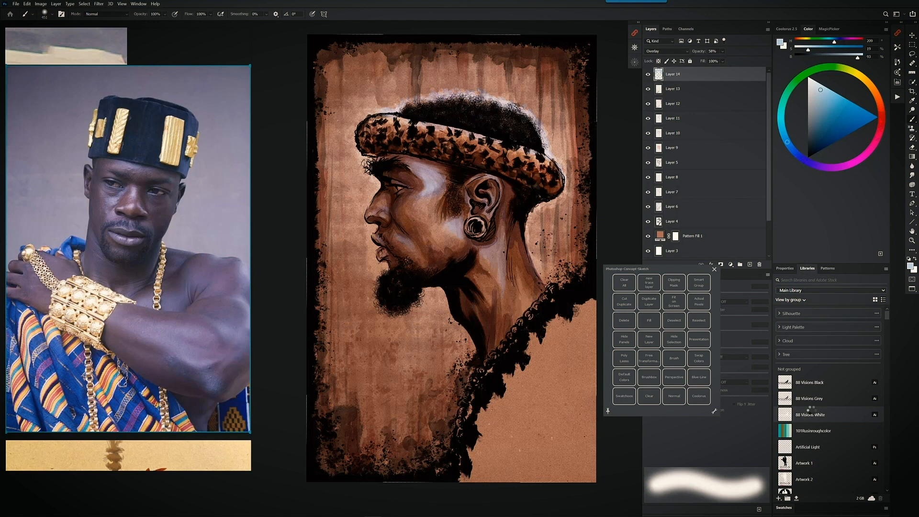
scroll(817, 421, down, 5)
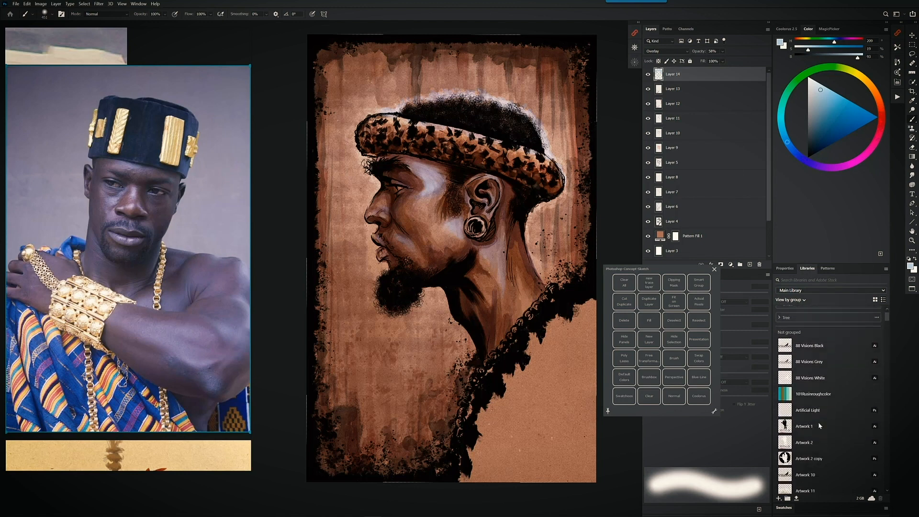
scroll(814, 425, up, 2)
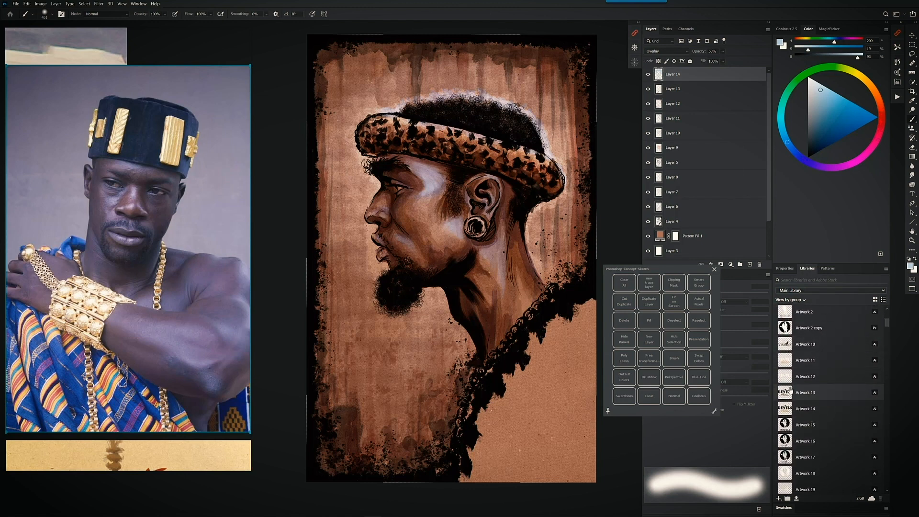
click(787, 378)
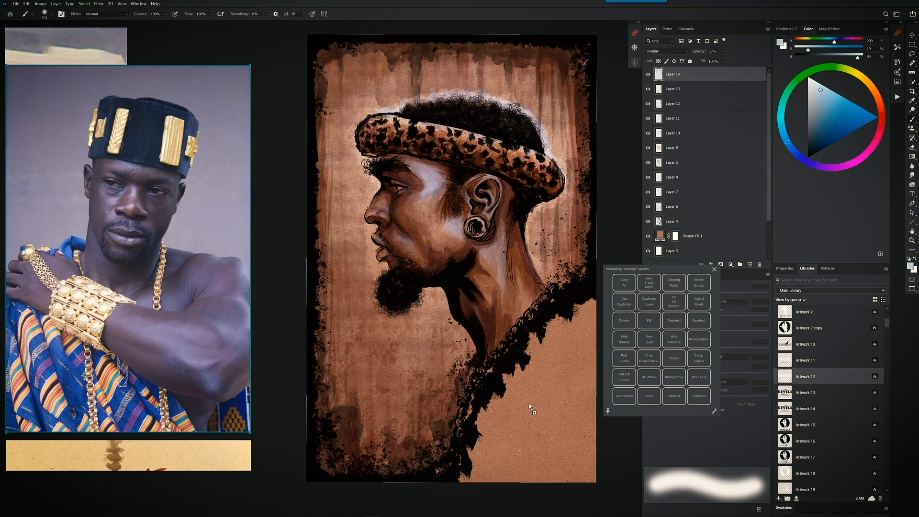
drag(529, 404, 529, 404)
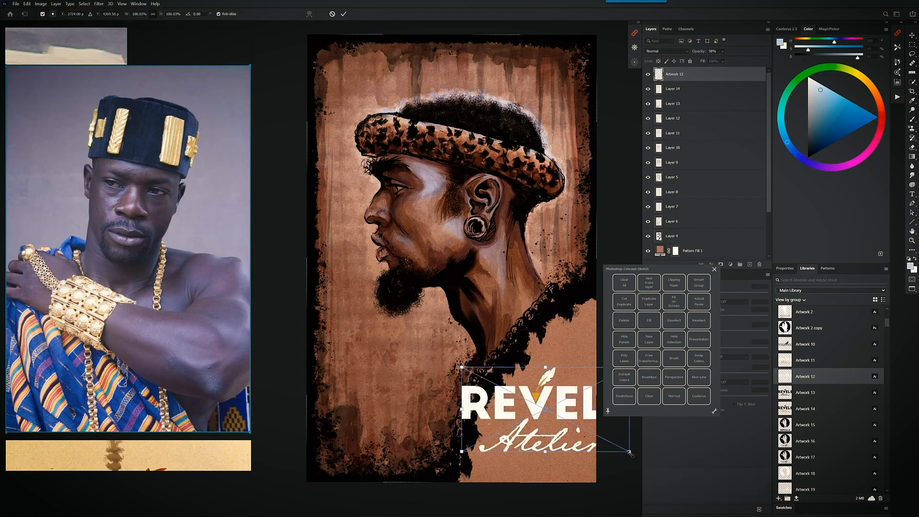
drag(628, 451, 558, 425)
key(Return)
key(b)
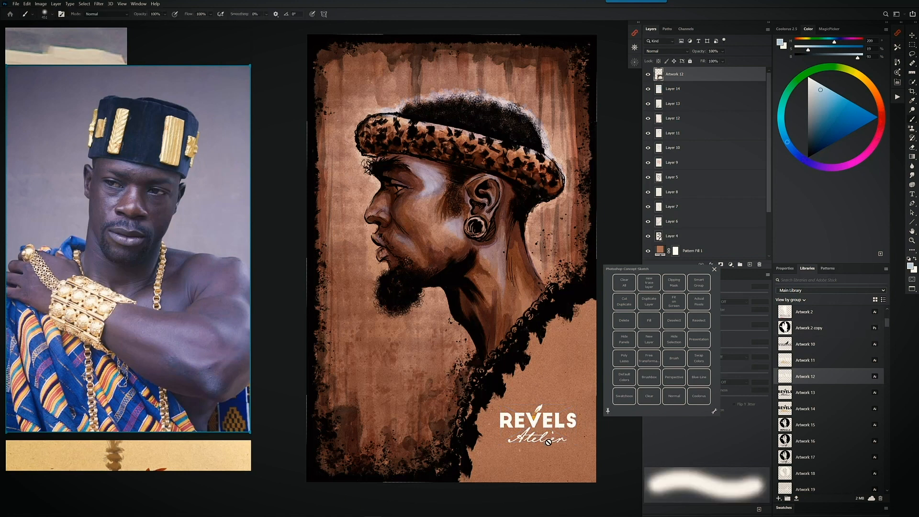
Create a new layer beneath the Artwork 12 logo and shift the logo slightly lower on the paper.
click(749, 264)
drag(730, 78, 725, 99)
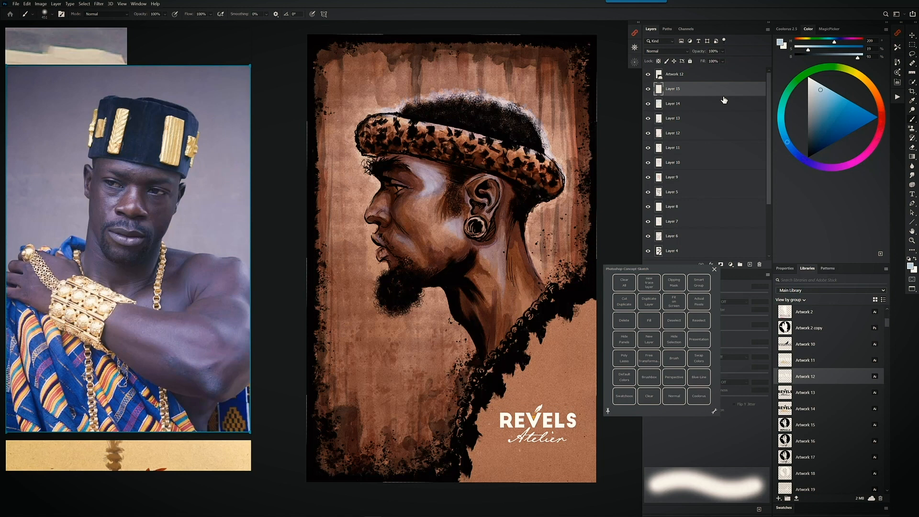
click(710, 73)
drag(559, 428, 580, 434)
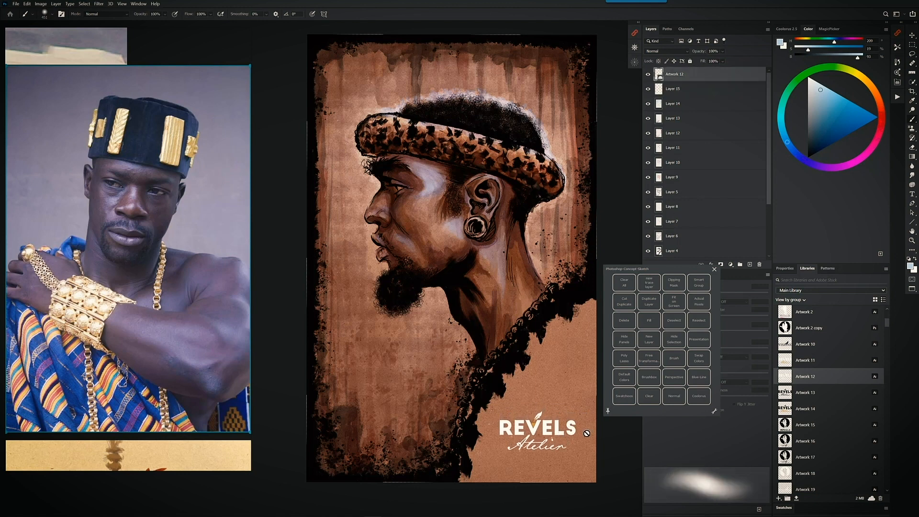